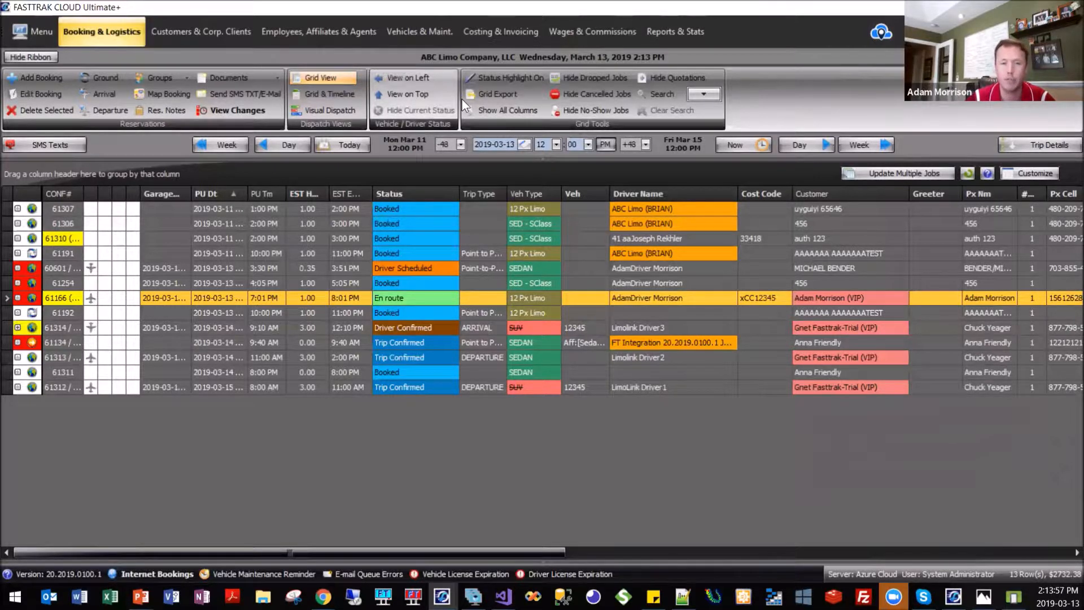
Open the System Global Settings from the system, company and user setup options.
click(34, 31)
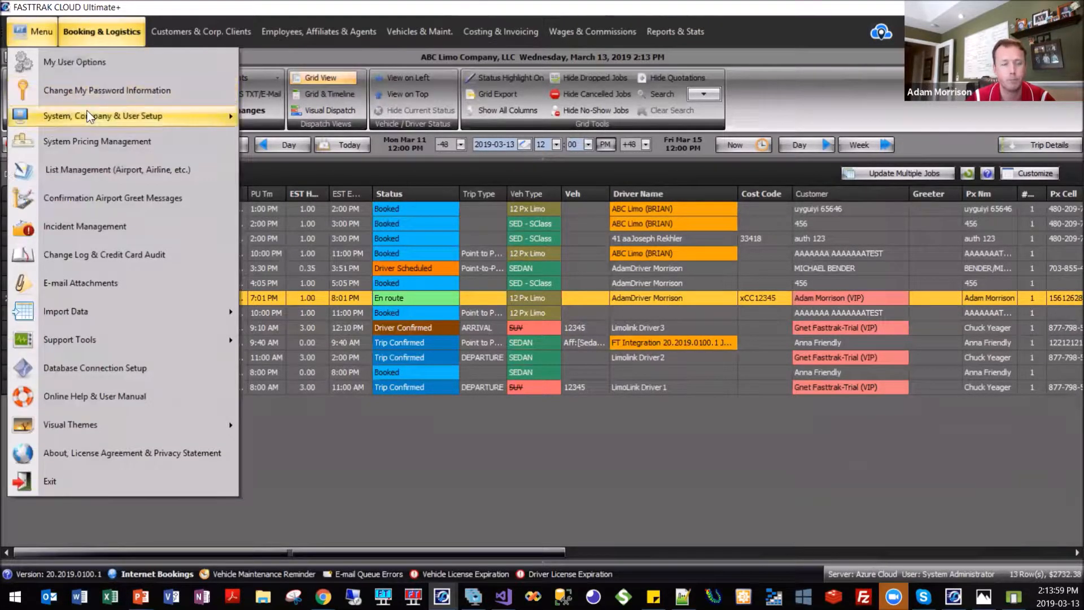
mouse_move(87, 116)
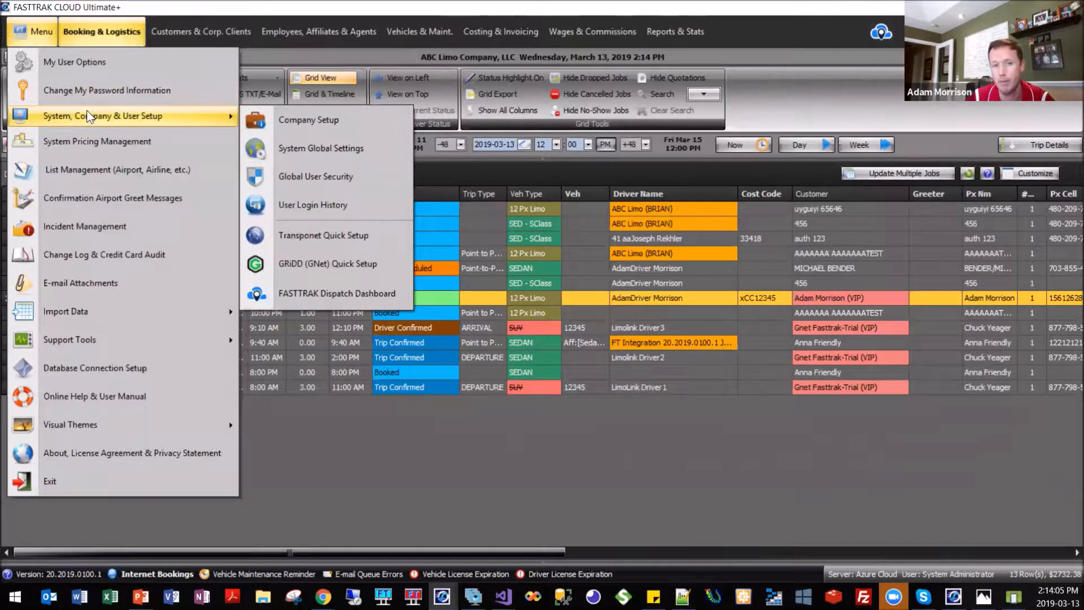
key(Right)
key(Down)
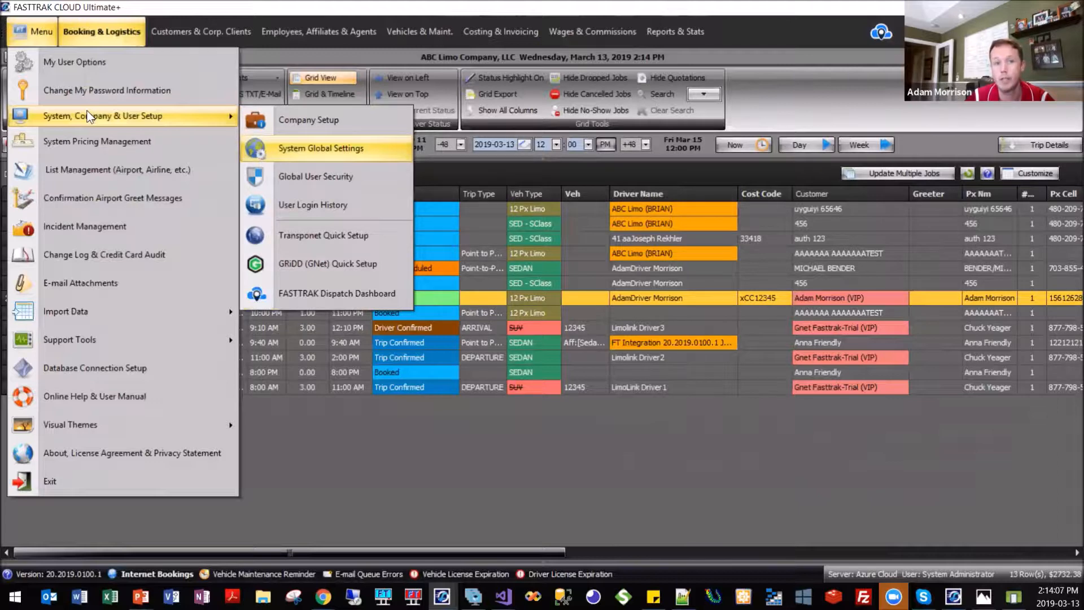
key(Return)
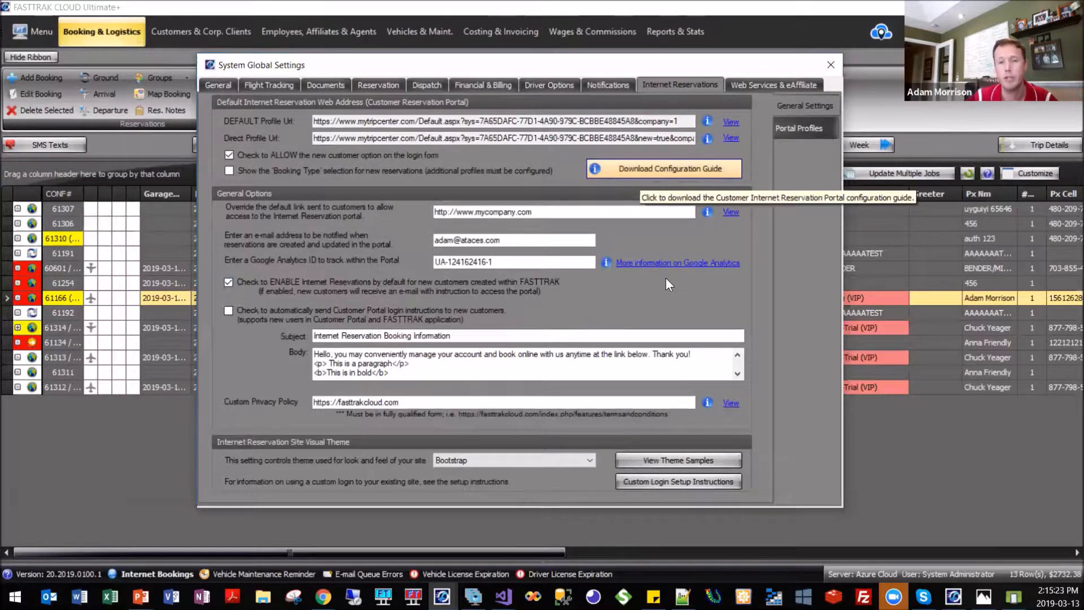
Open the customer portal configuration guide and read through its introduction, profile selection logic and general portal settings.
click(664, 169)
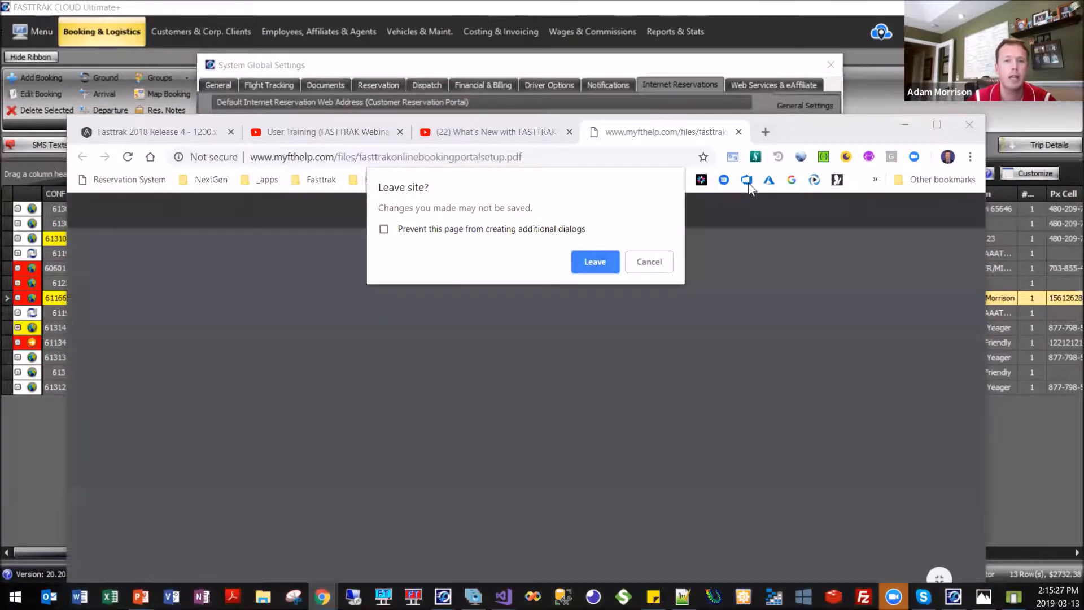
scroll(561, 368, down, 20)
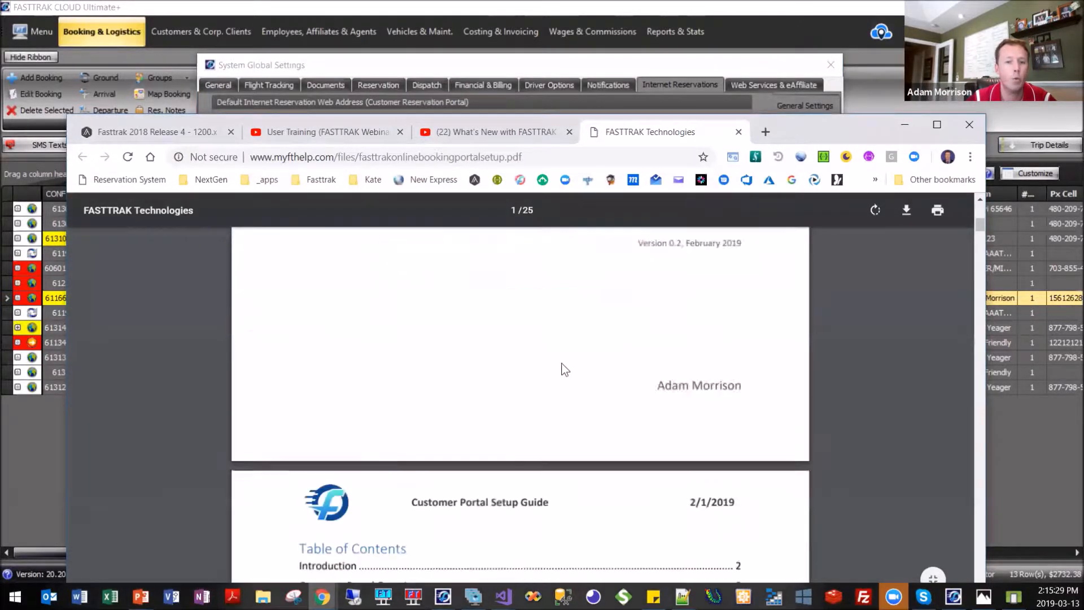
scroll(561, 370, down, 15)
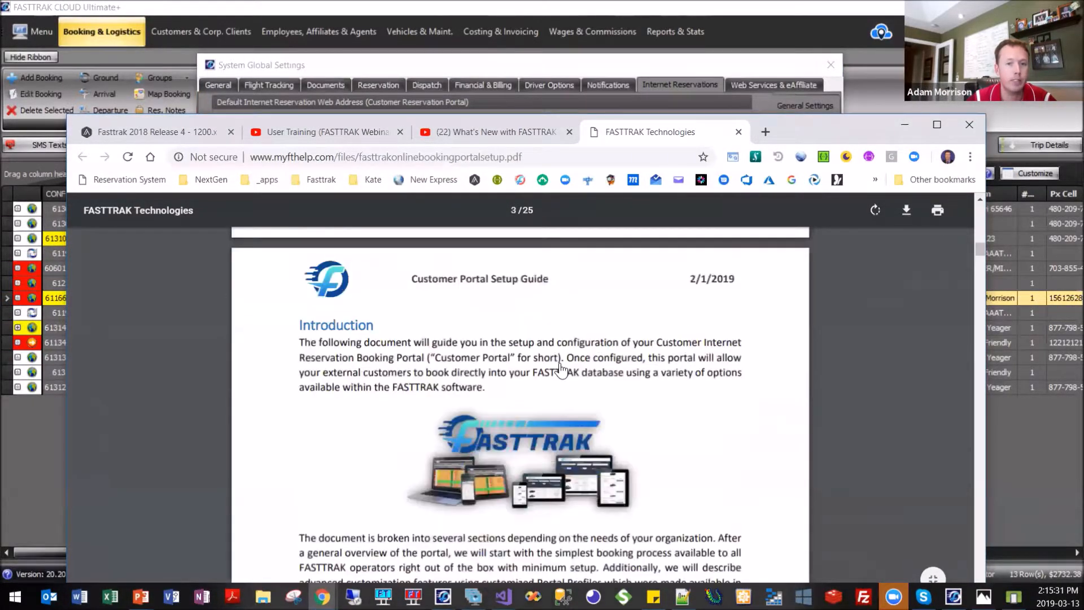
scroll(557, 363, down, 3)
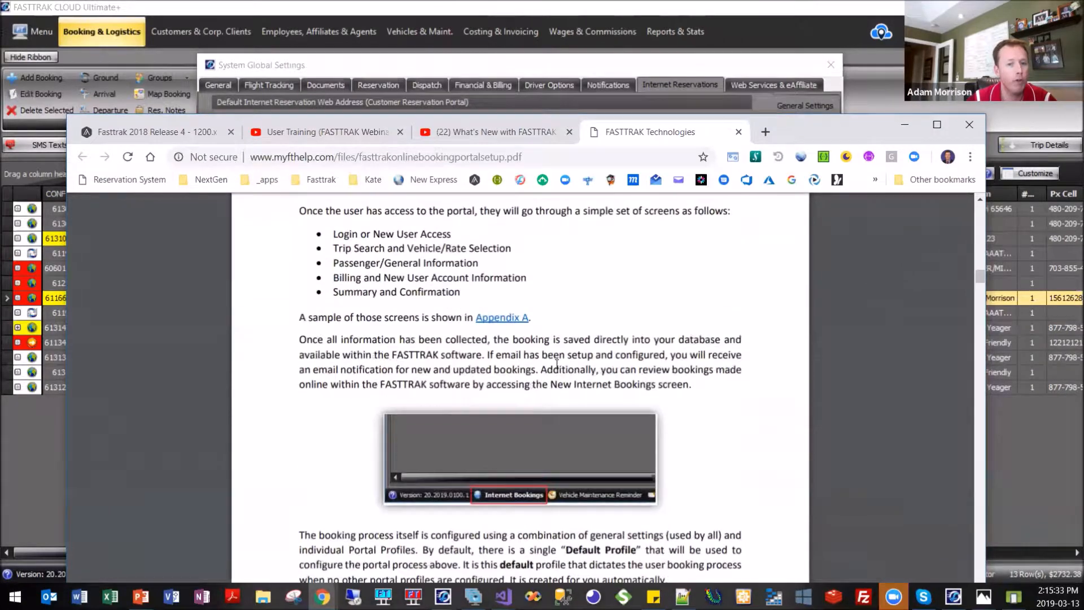
scroll(554, 367, down, 5)
scroll(553, 393, down, 10)
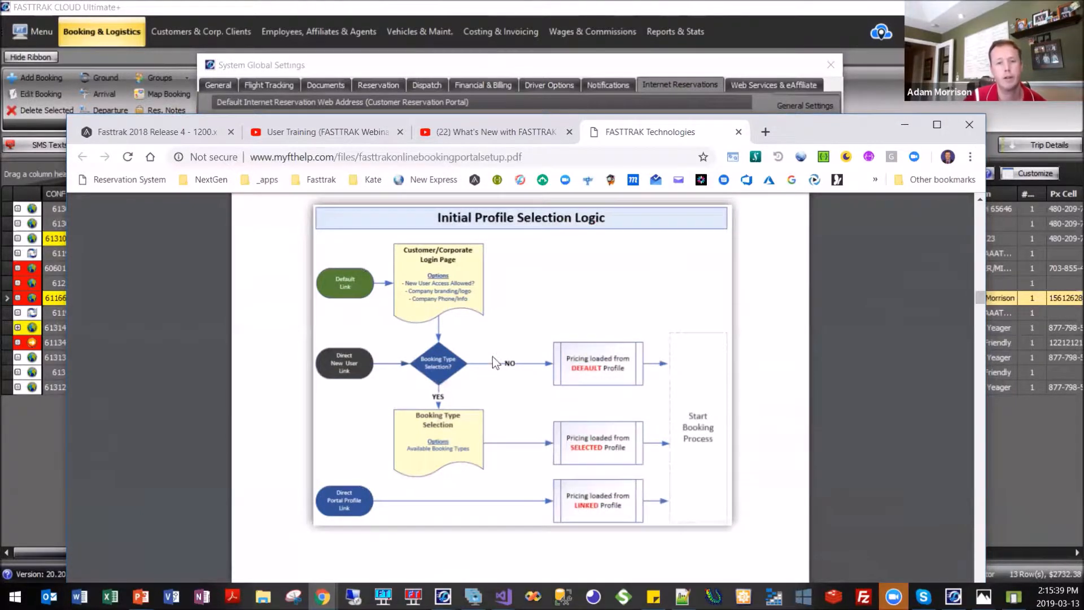
scroll(492, 357, down, 20)
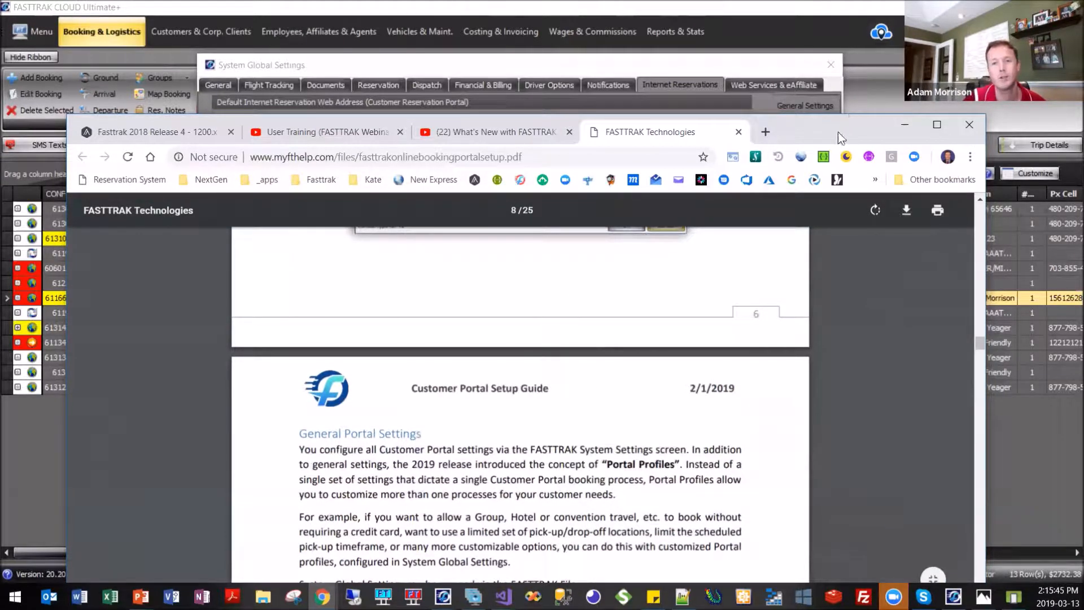
click(900, 126)
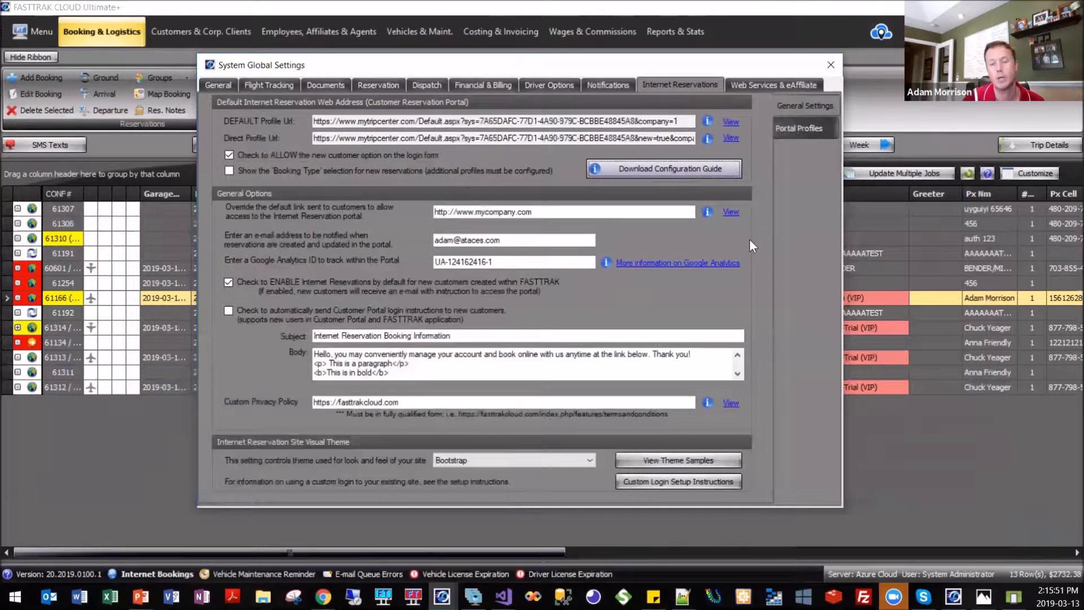
Show the portal profiles of the Internet Reservations settings and inspect the _Simple Group profile's trip search options.
click(800, 130)
scroll(487, 313, down, 5)
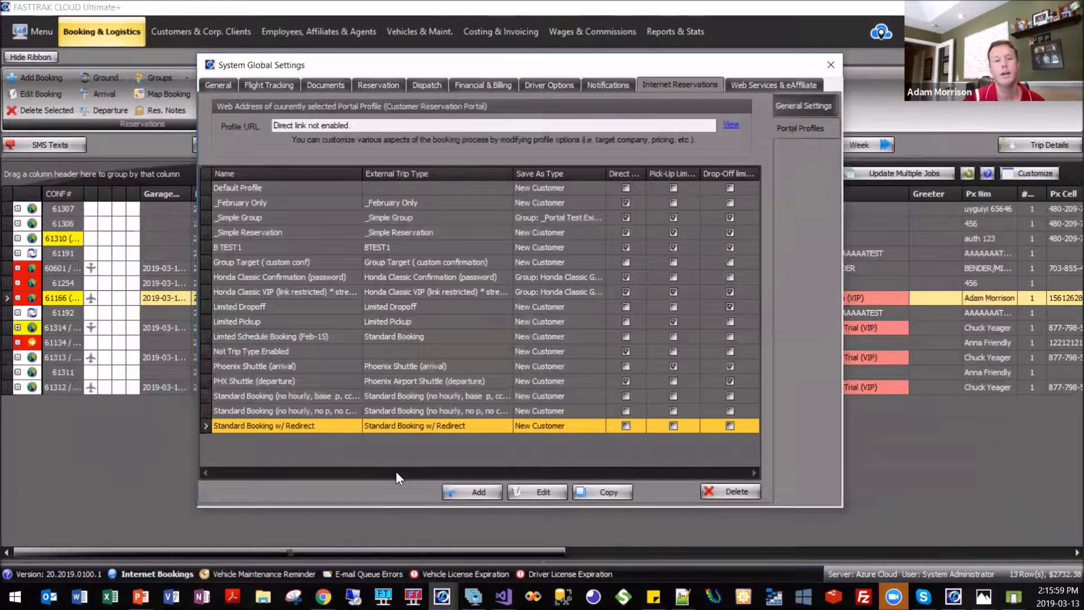
key(Page_Up)
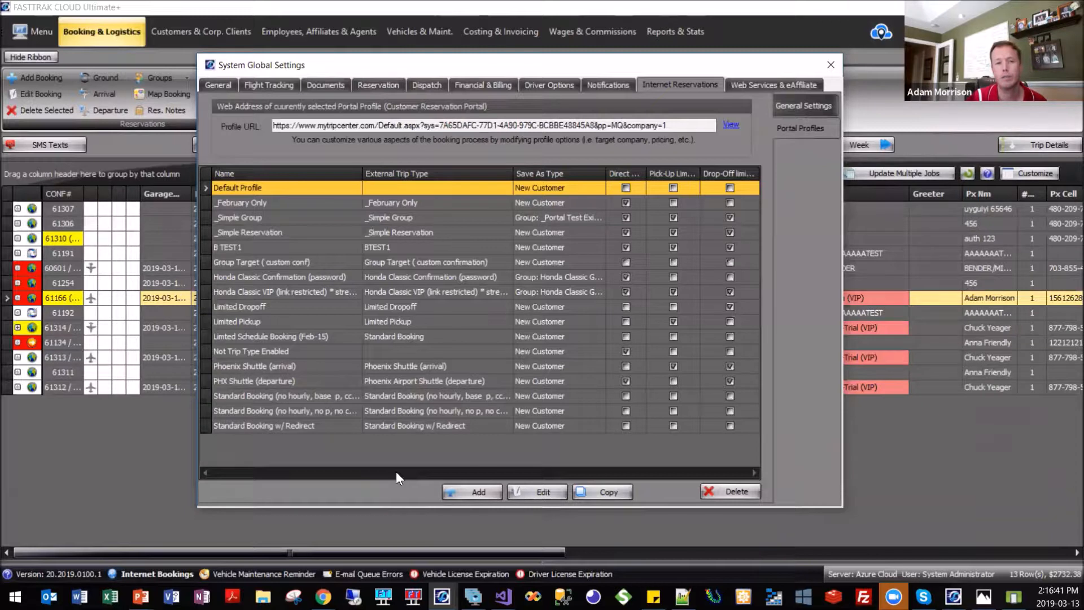
key(Down)
key(Down)
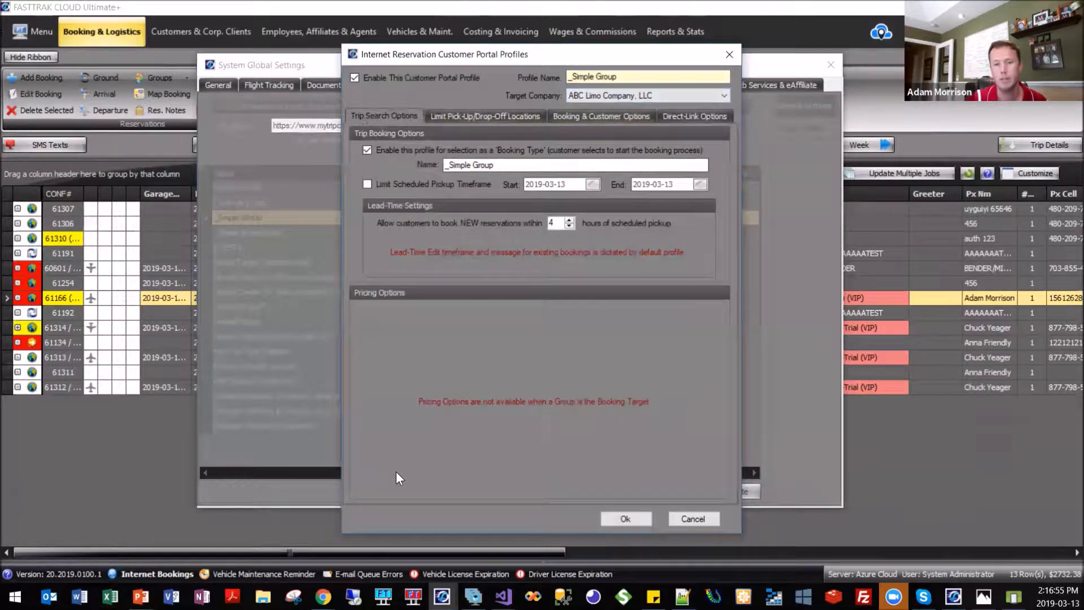
click(729, 56)
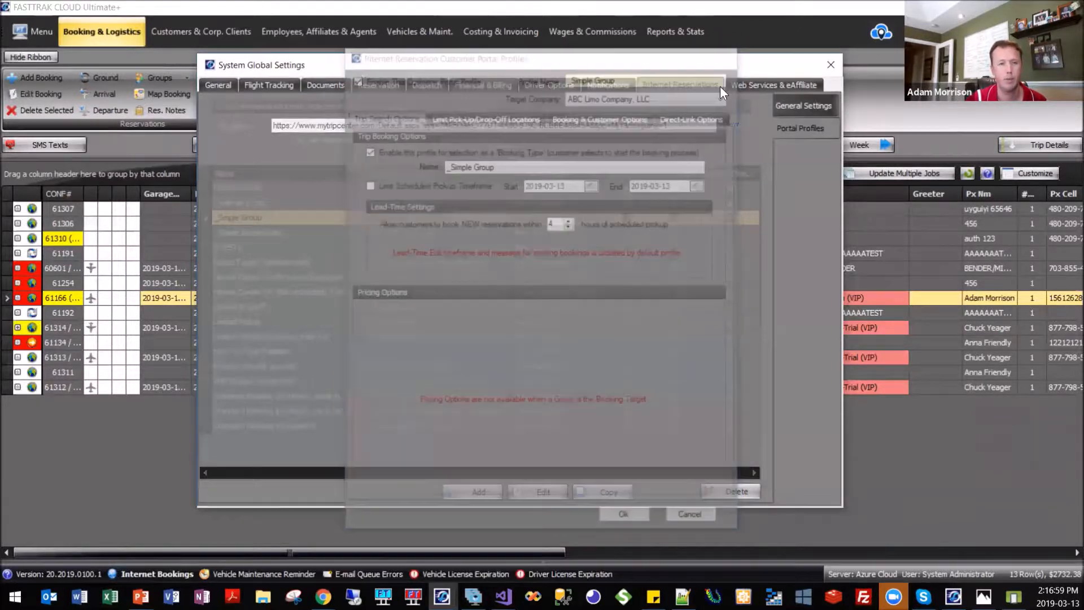
Review the _Simple Reservation profile's trip search, pick-up/drop-off limits, booking and customer, and direct-link options.
key(Down)
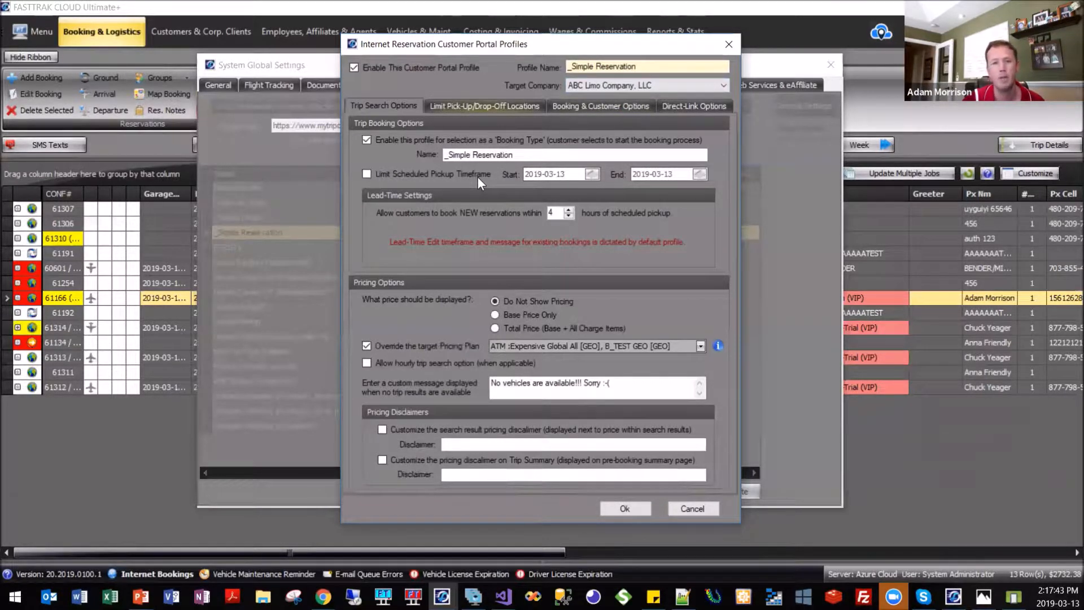
click(484, 106)
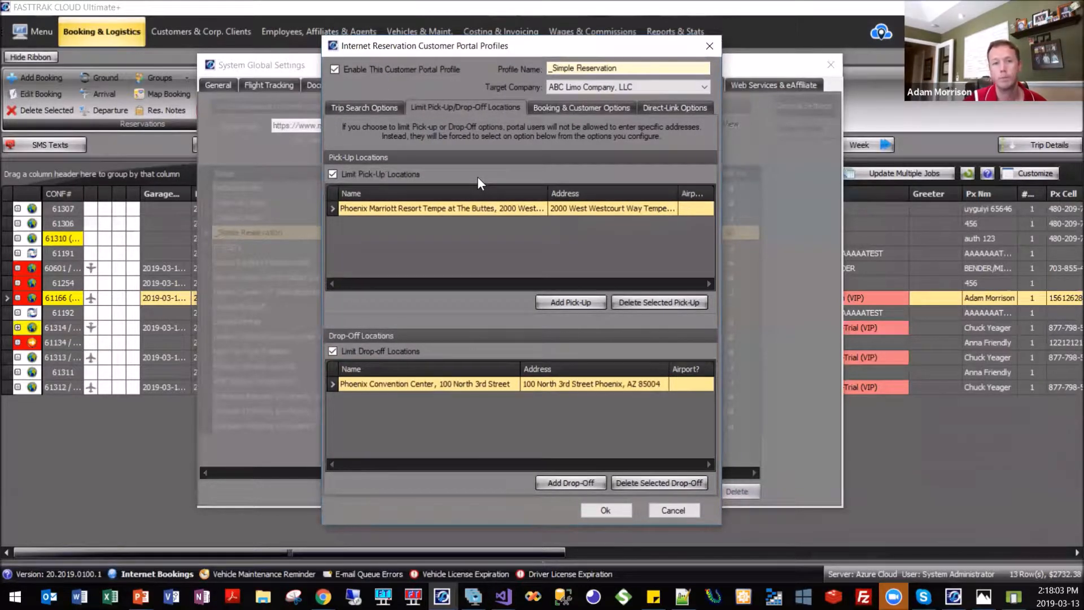
click(582, 108)
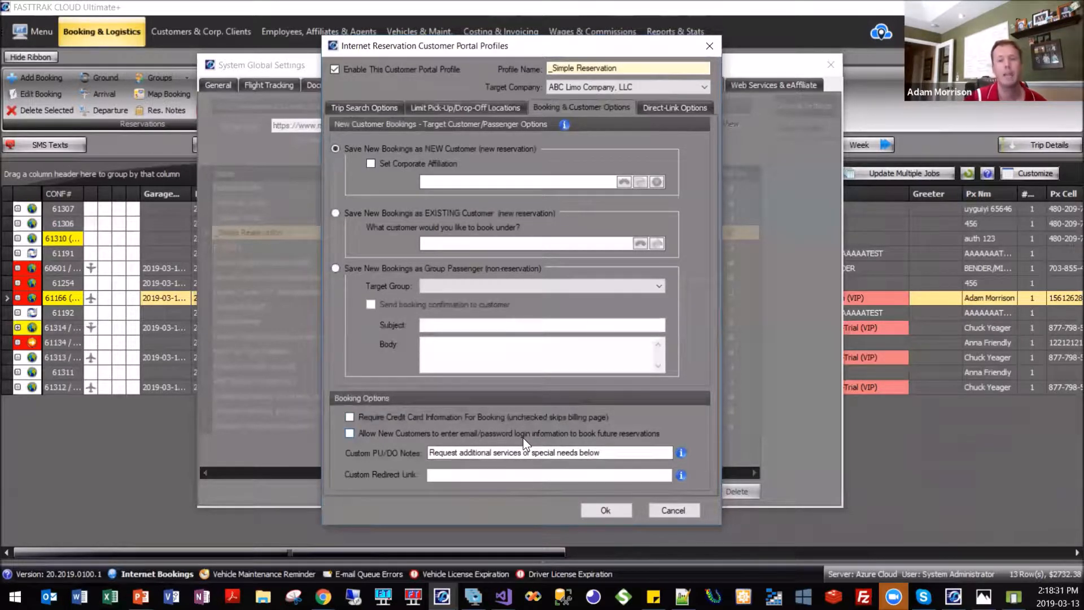
click(674, 107)
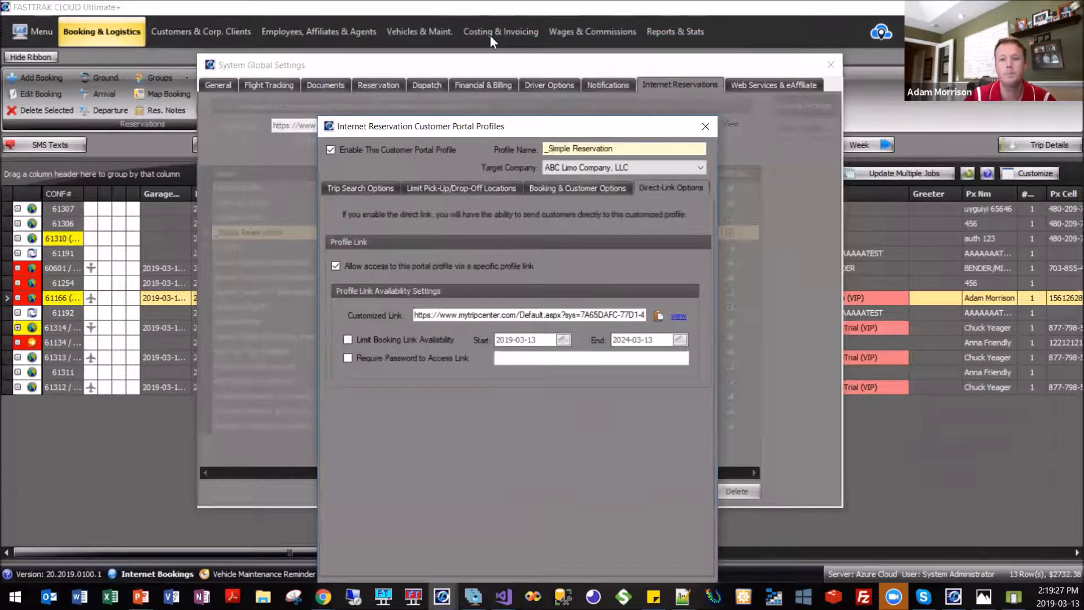
click(706, 126)
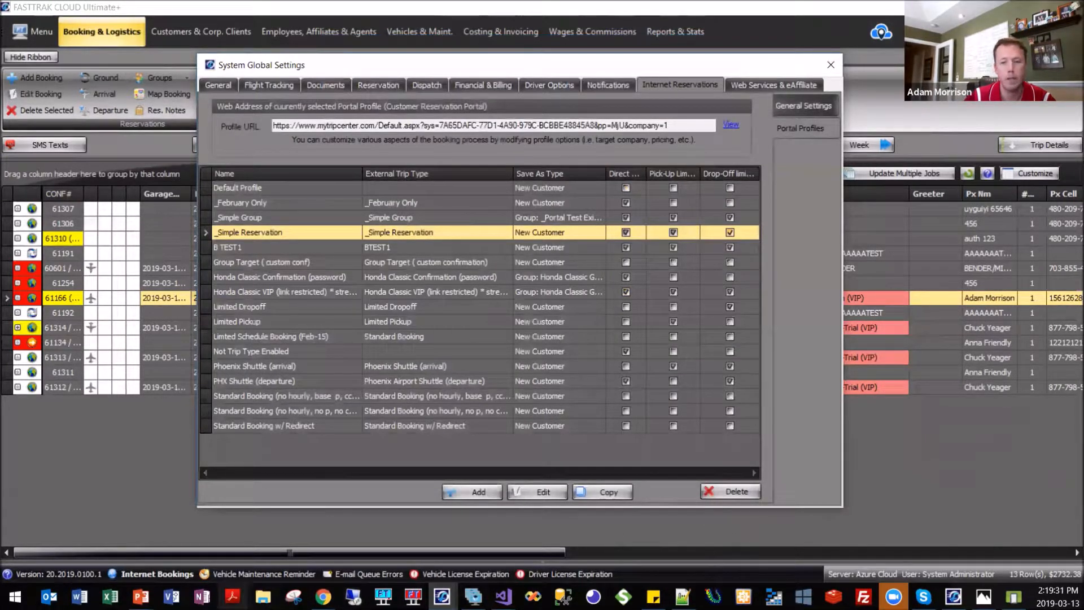
Close the System Global Settings and display the list of affiliates.
click(983, 596)
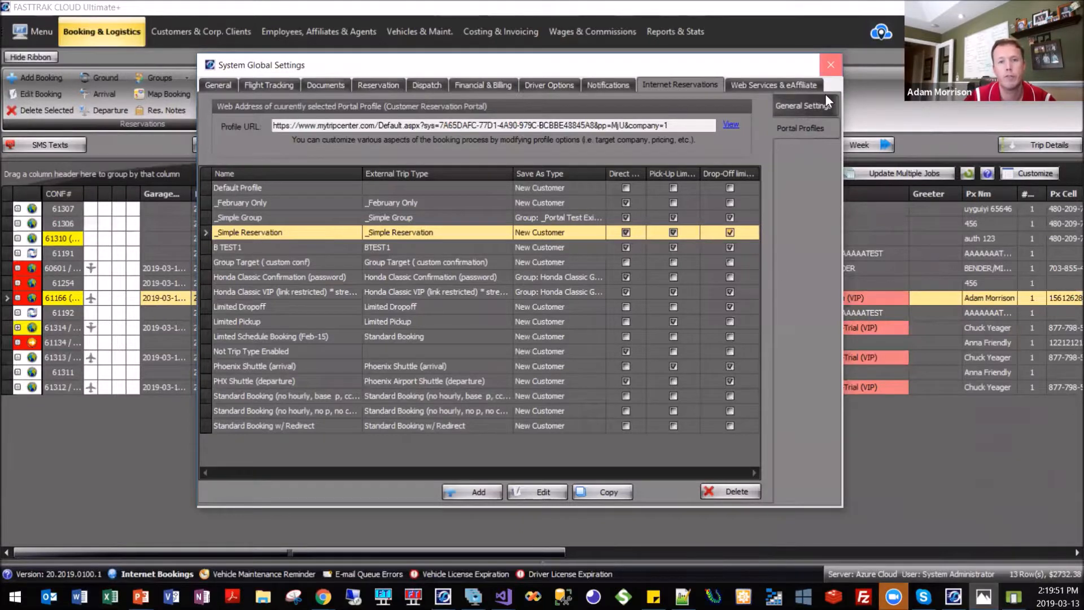
click(829, 66)
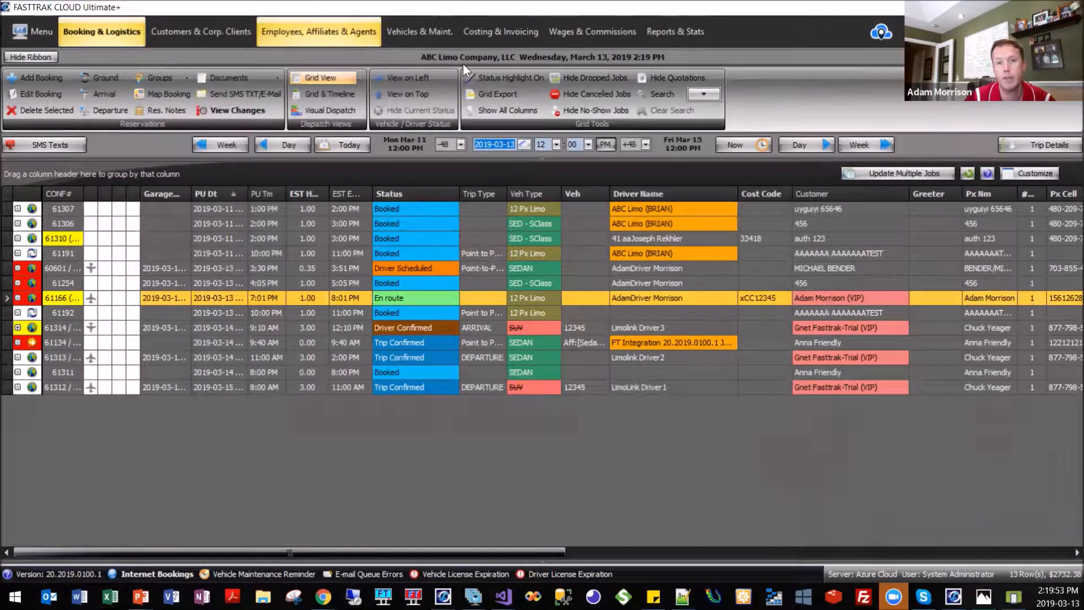
click(319, 33)
click(73, 58)
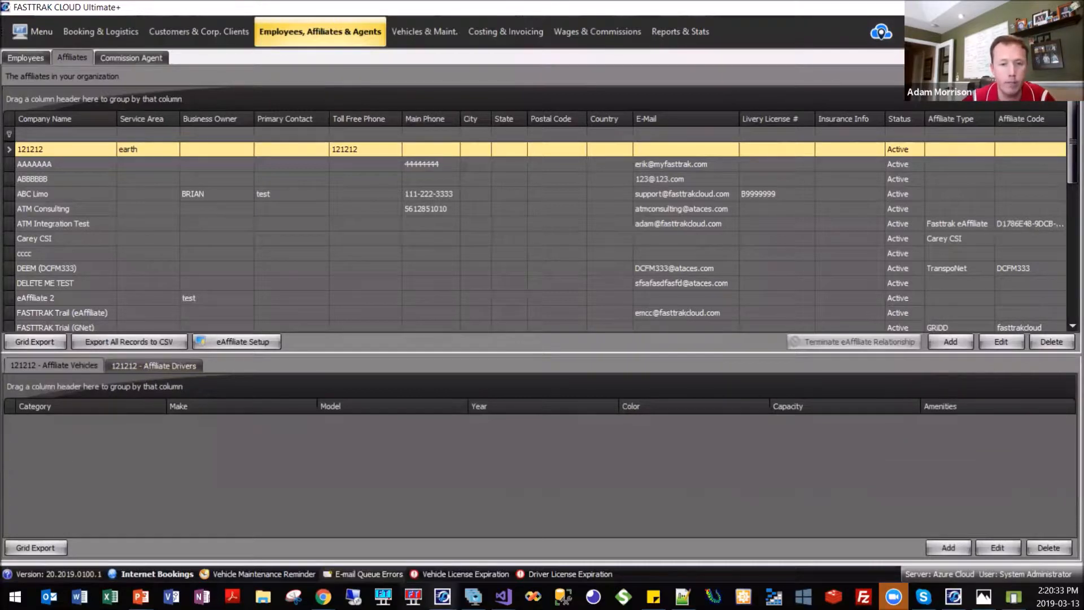
Return to the booking grid and fit the Driver Name column to its contents.
click(101, 31)
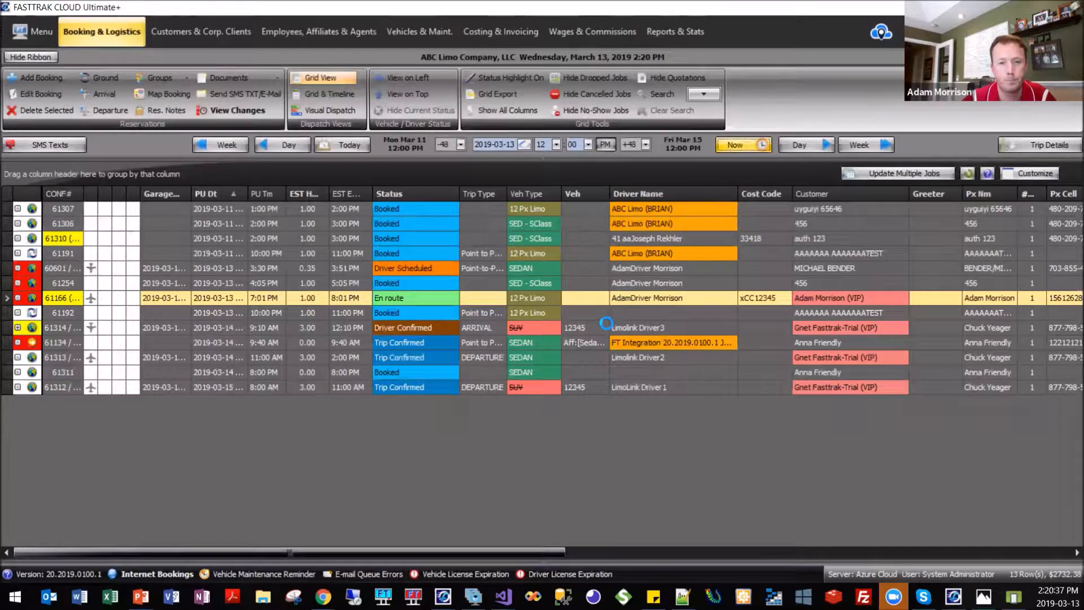
double_click(737, 194)
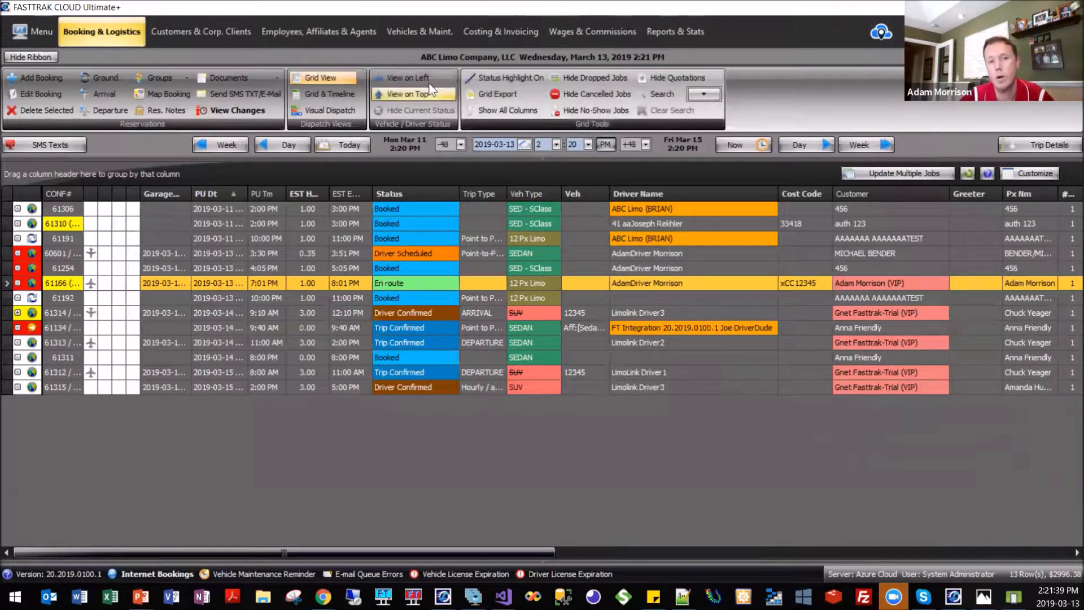
Check the first affiliate's drivers and widen the Driver Name column in the booking grid a little further.
click(318, 31)
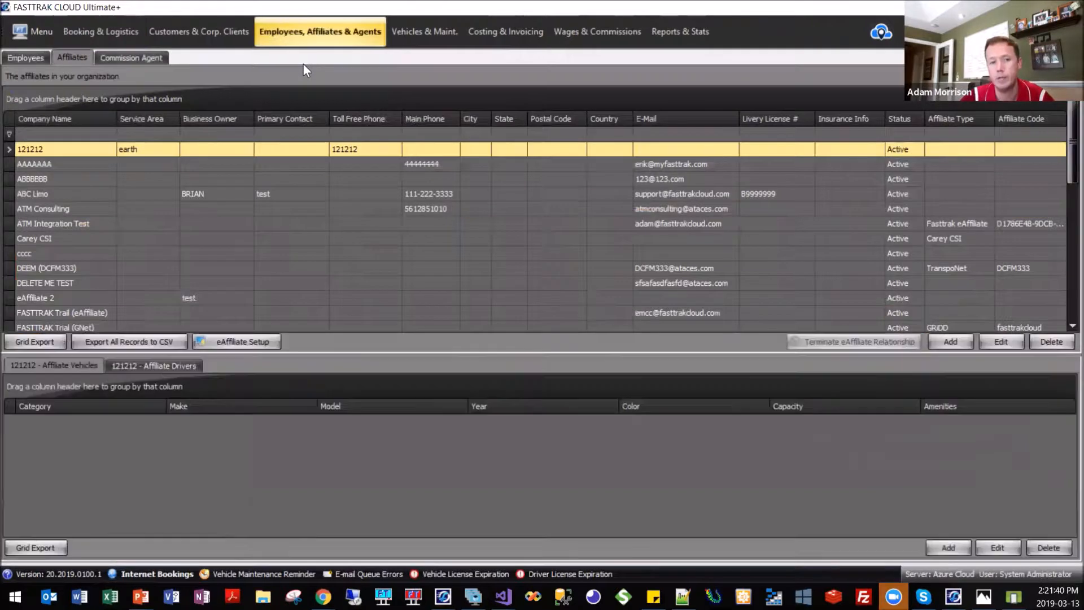
click(144, 365)
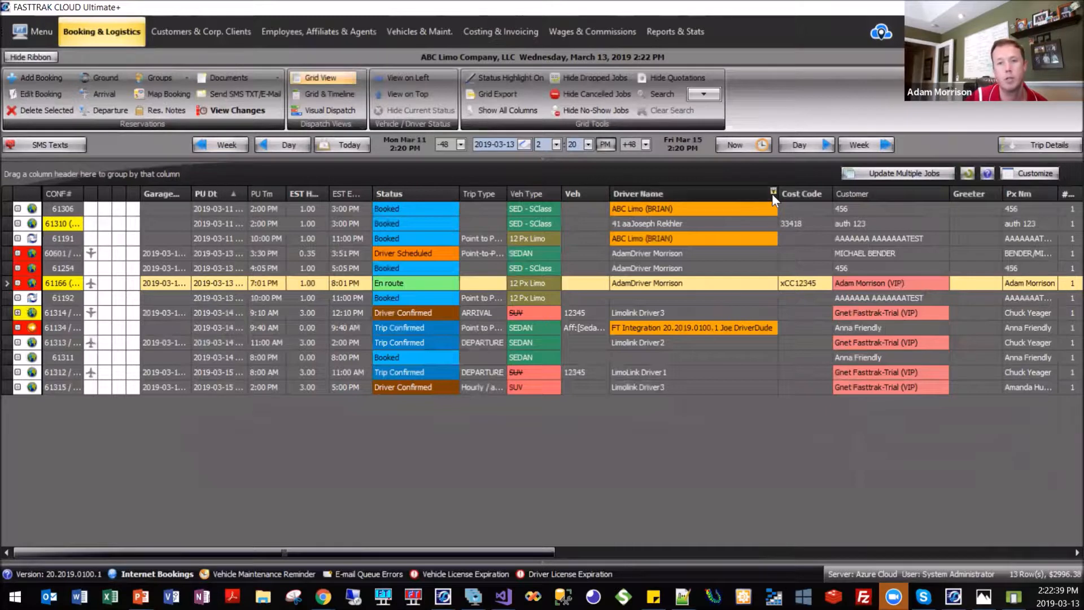
drag(777, 194, 807, 201)
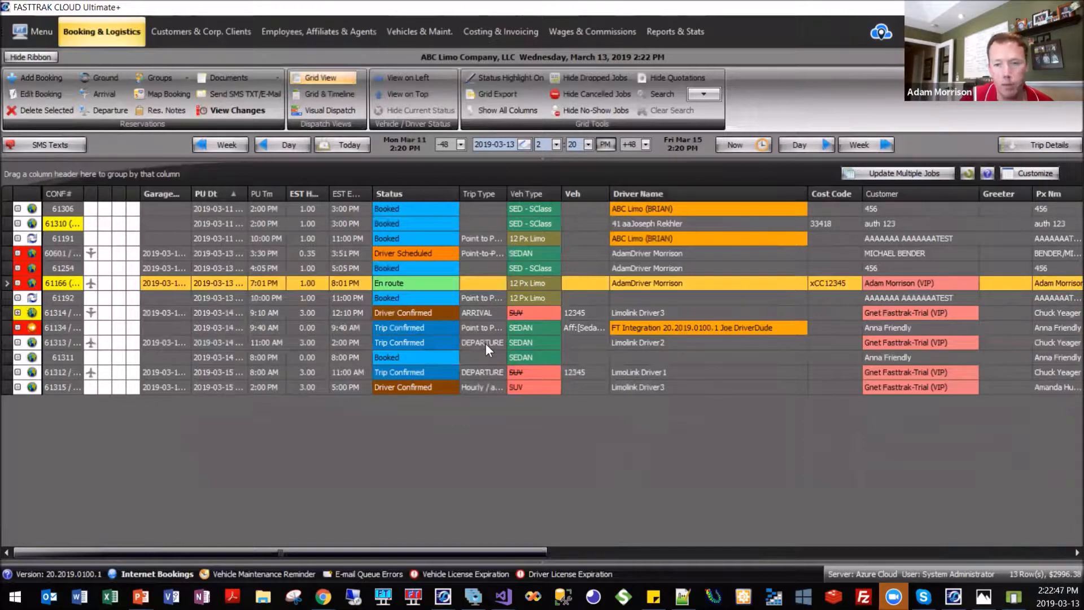
Open the driver selection for the unassigned 8:00 PM sedan booking on 2019-03-14 and filter the names by "ft".
click(649, 358)
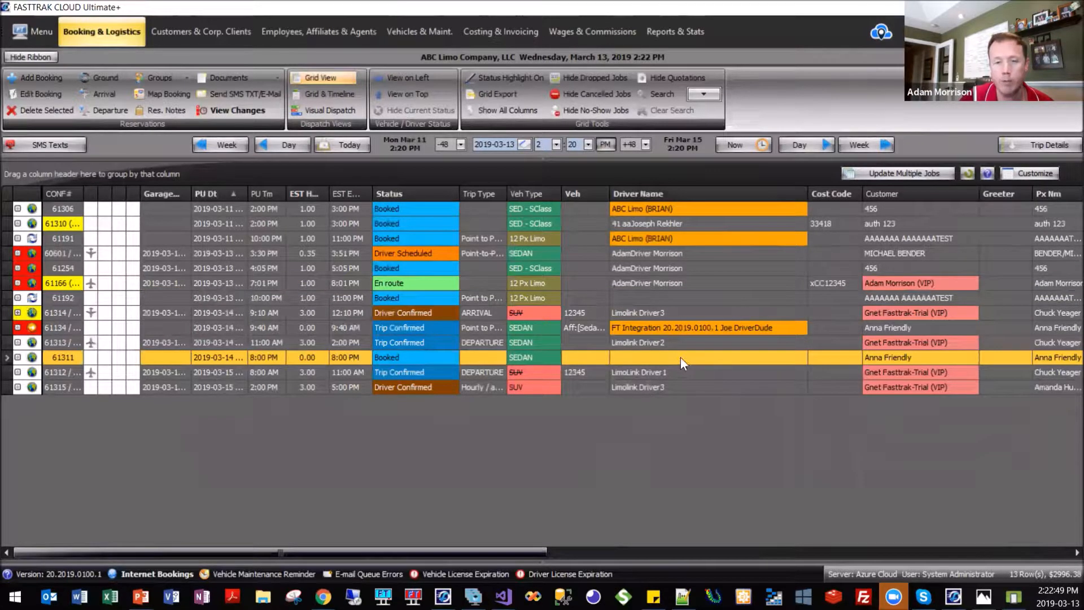
click(679, 356)
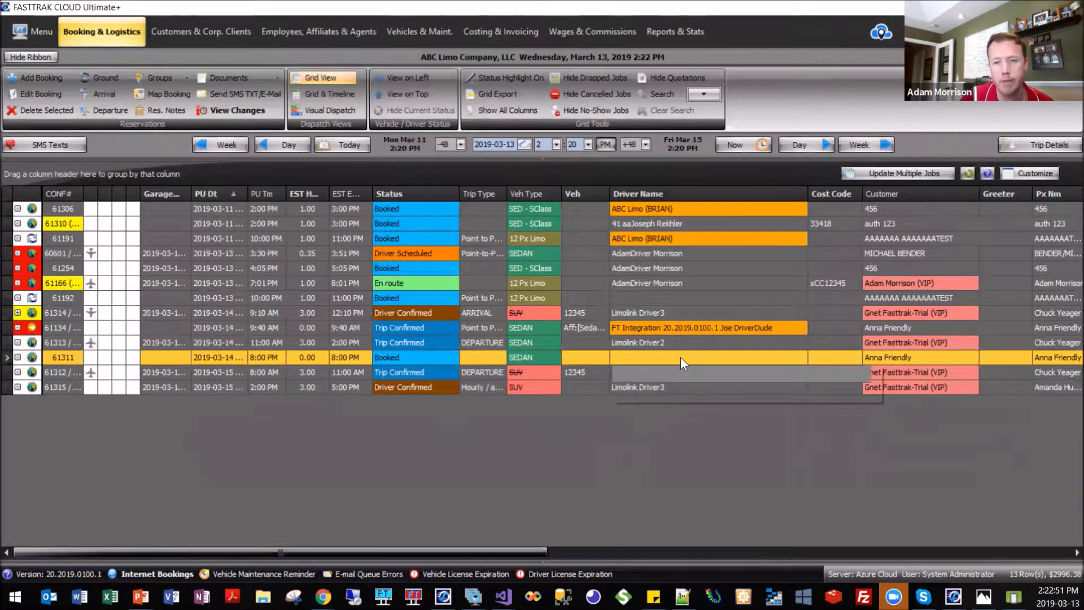
click(755, 374)
click(755, 373)
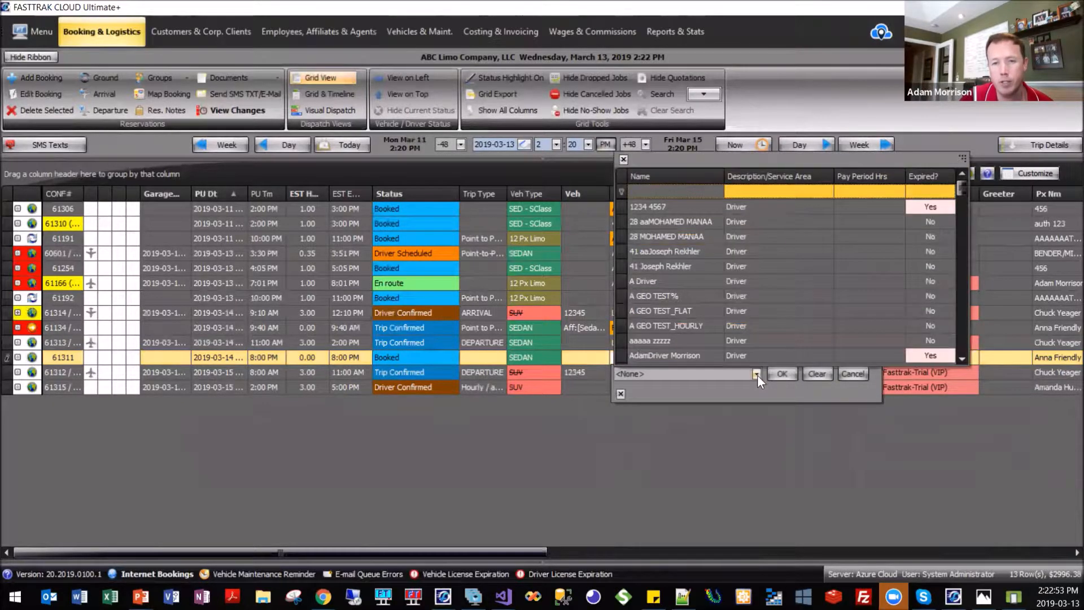
click(714, 191)
text(ft)
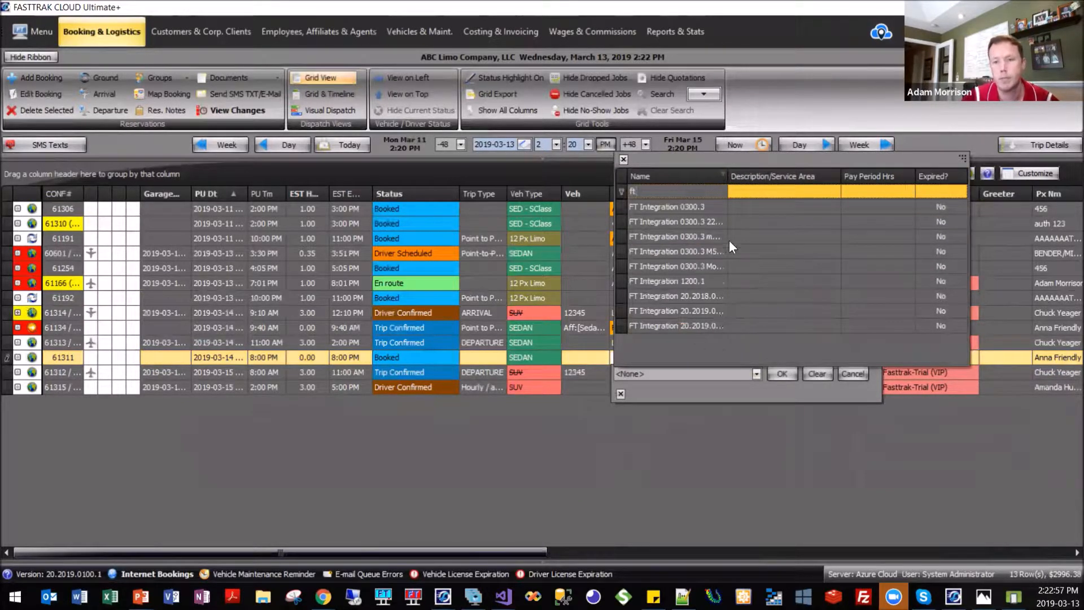
Widen the selection list's Name column and try to assign the affiliate FT Integration 20.2019.0100.1 to the 8:00 PM sedan booking.
drag(727, 177, 824, 177)
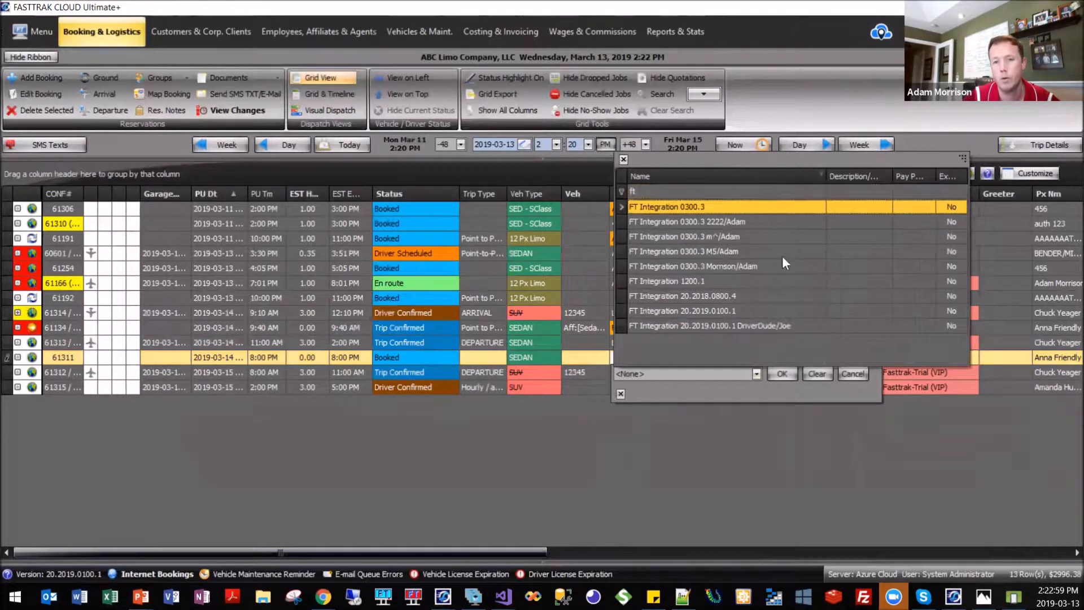
click(731, 307)
click(785, 372)
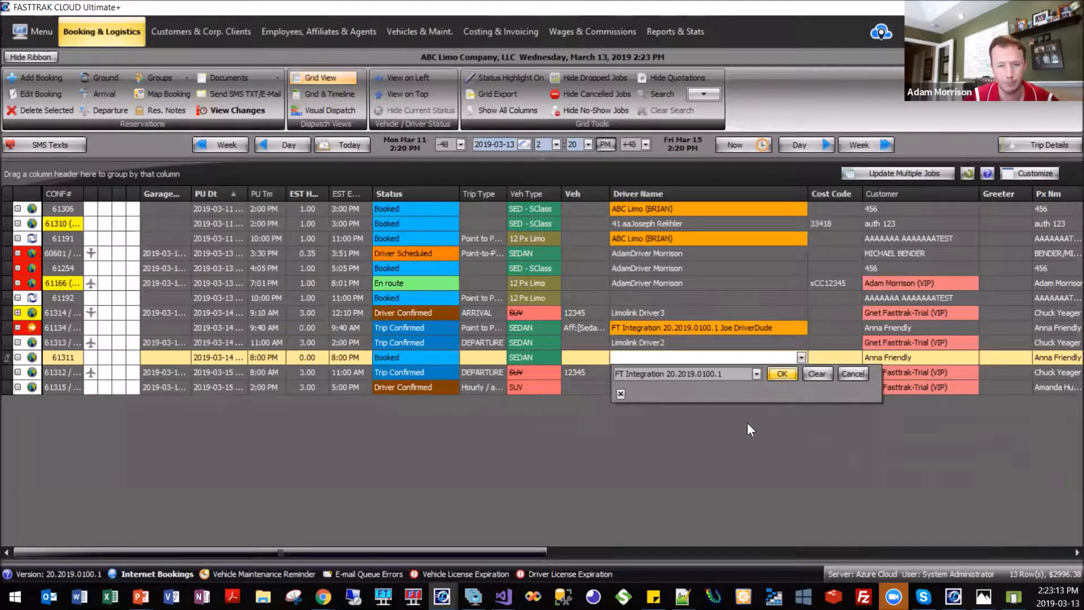
click(511, 330)
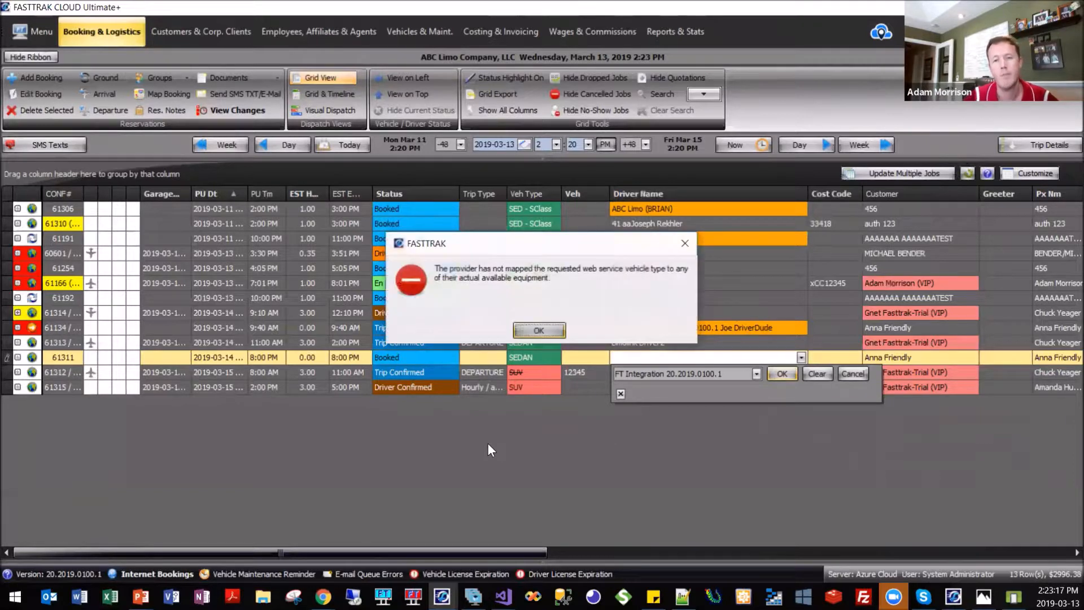
Acknowledge the vehicle mapping messages and complete the affiliate assignment for the 8:00 PM sedan booking without sending a confirmation.
click(546, 329)
click(524, 329)
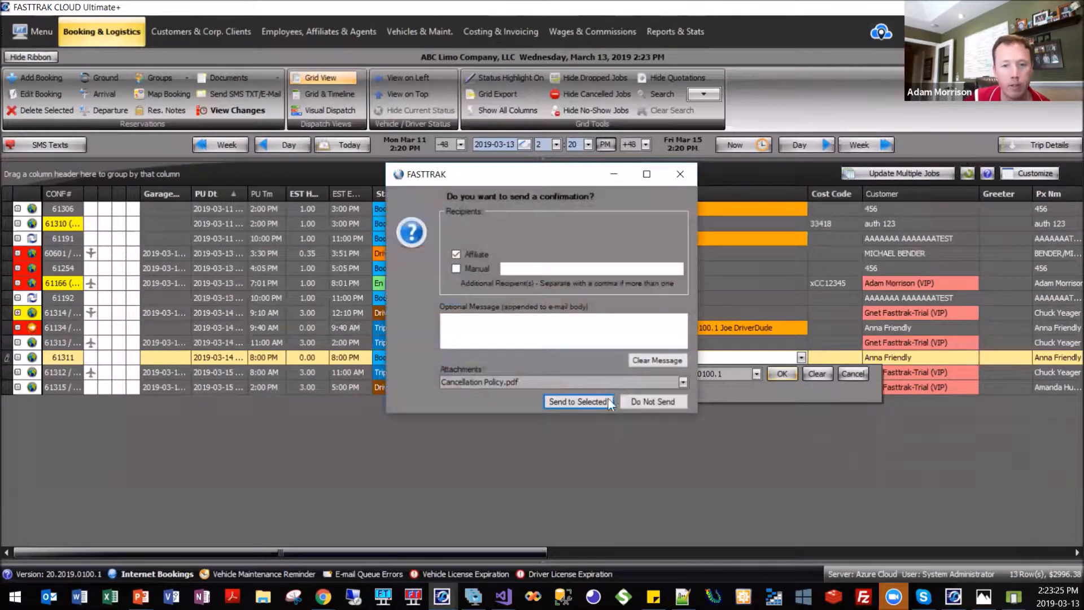
click(628, 401)
Switch to the FASTTRAK Trial-Demo Company window and set its booking grid to the current time and 48 hours ahead.
mouse_move(442, 595)
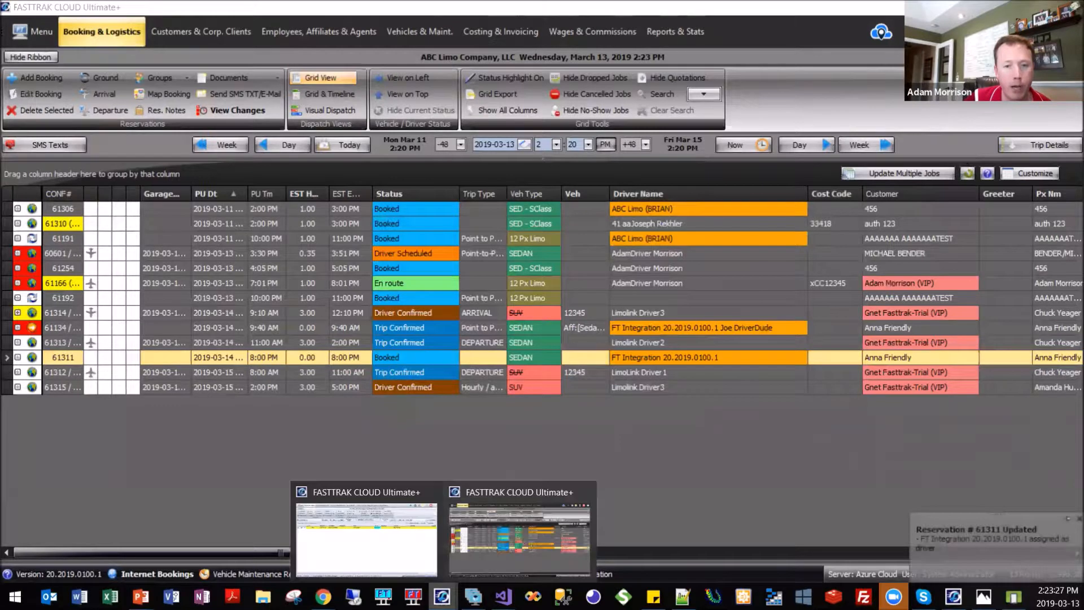
click(386, 535)
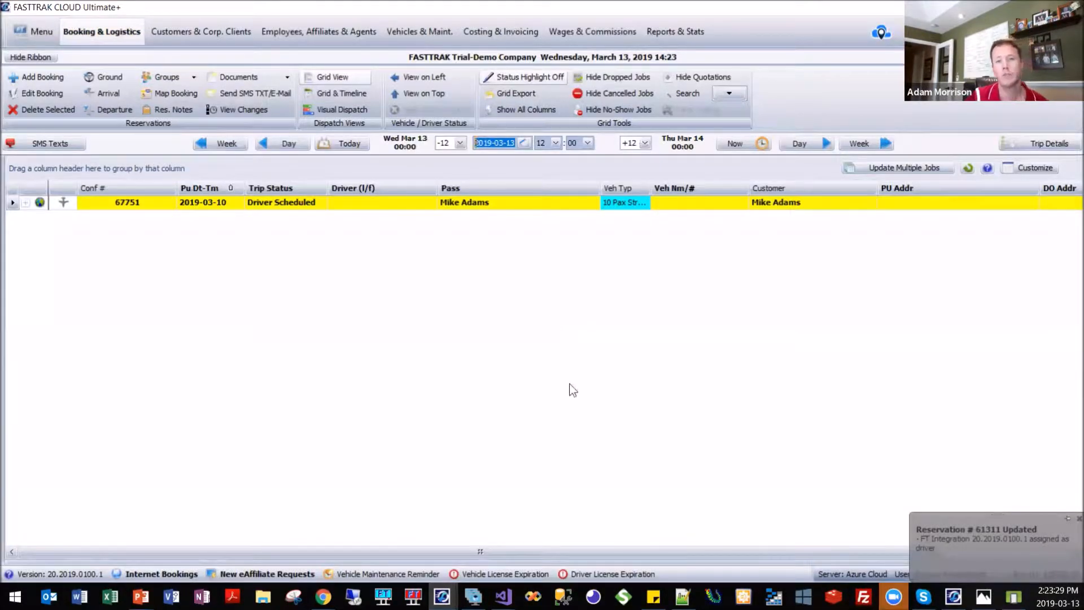
click(737, 144)
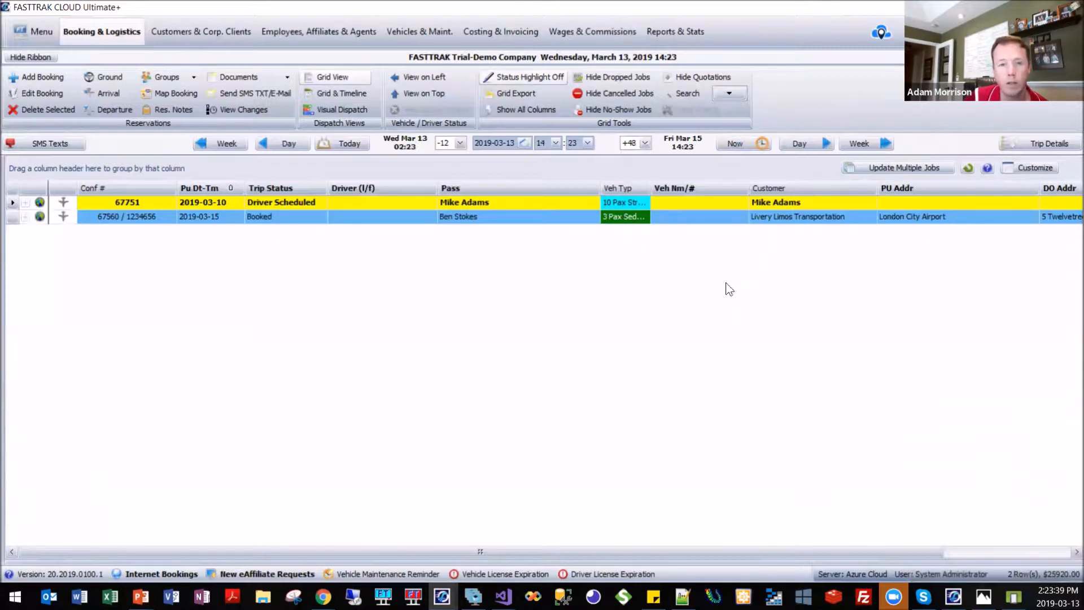
Switch to the FT Integration company's booking grid and widen its Driver Name and Vehicle columns slightly.
mouse_move(442, 596)
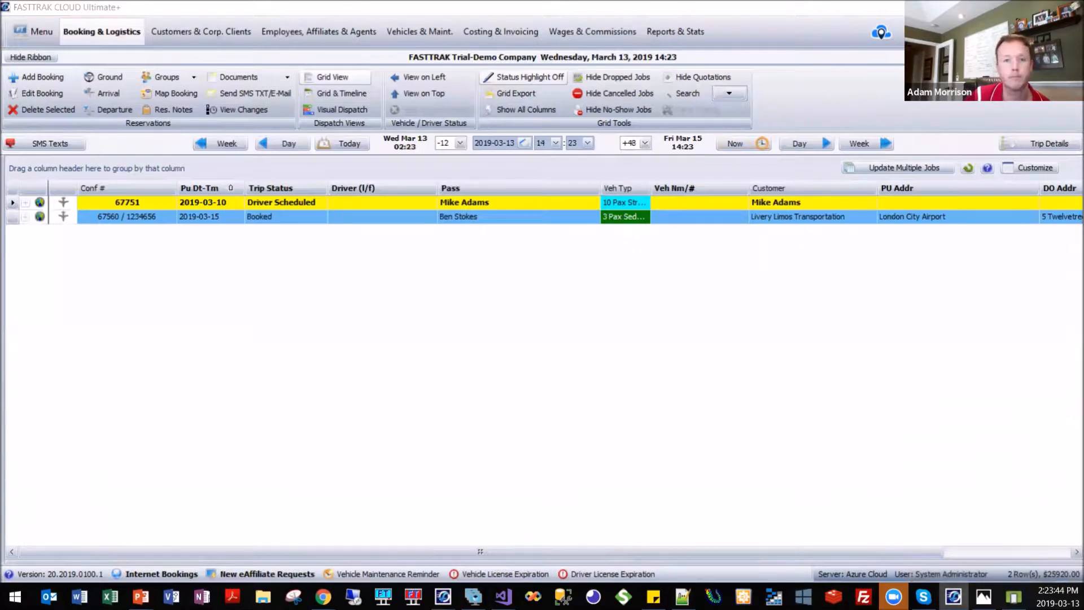
key(alt+Tab)
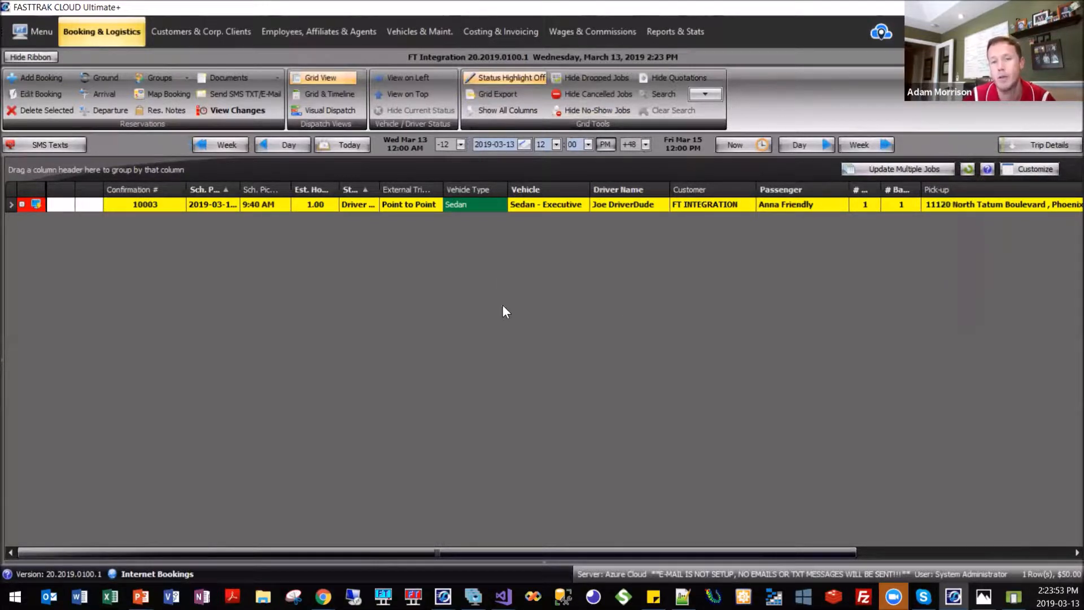
drag(670, 189, 694, 190)
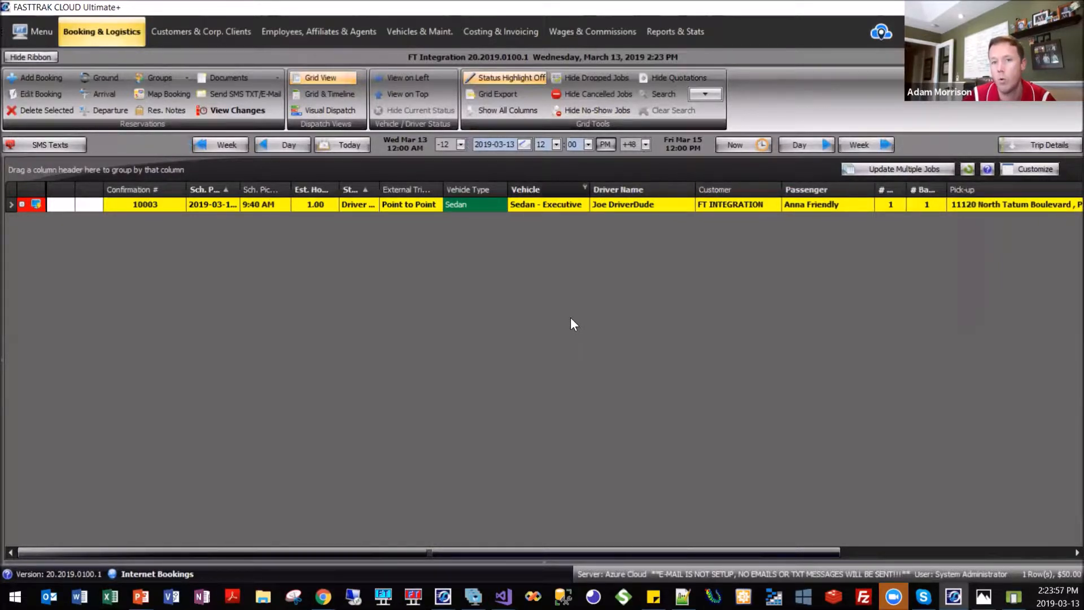
drag(589, 190, 617, 190)
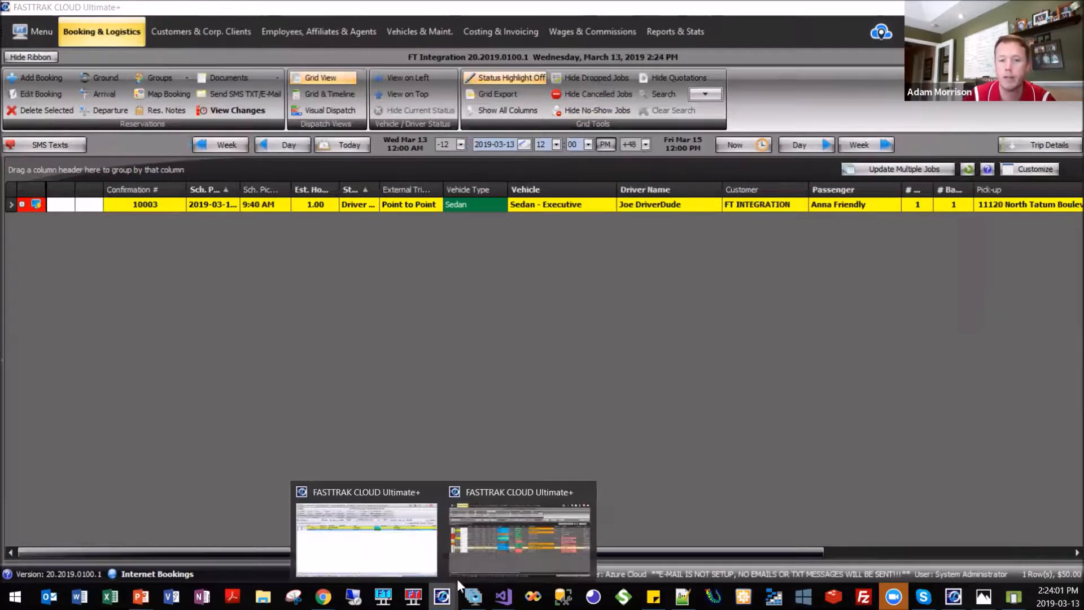
Return to the ABC Limo Company booking grid and widen the Veh column enough to read the affiliate vehicle details.
click(501, 553)
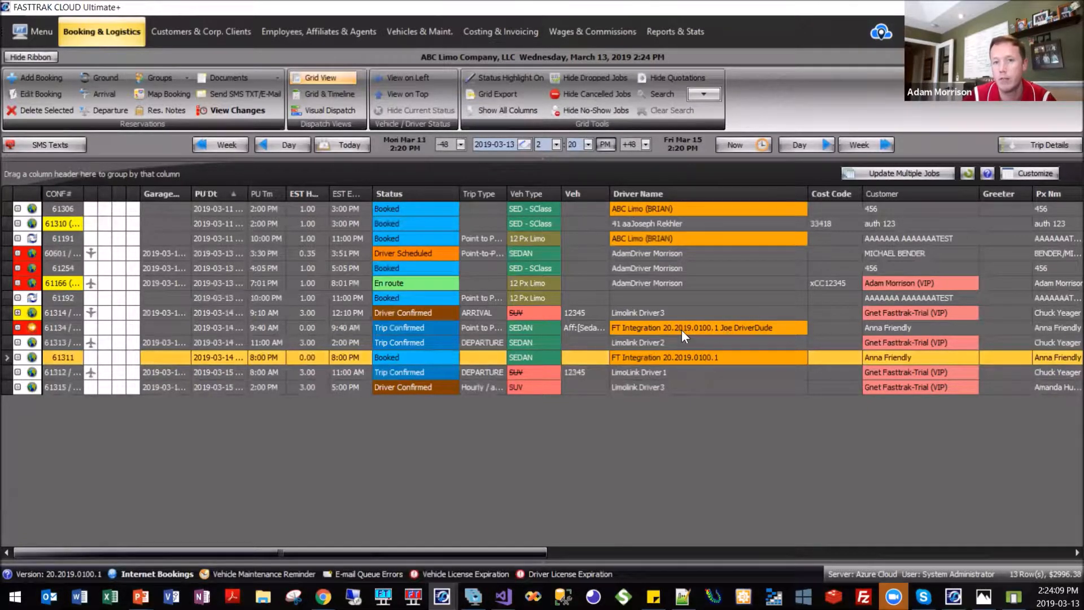
drag(609, 193, 719, 193)
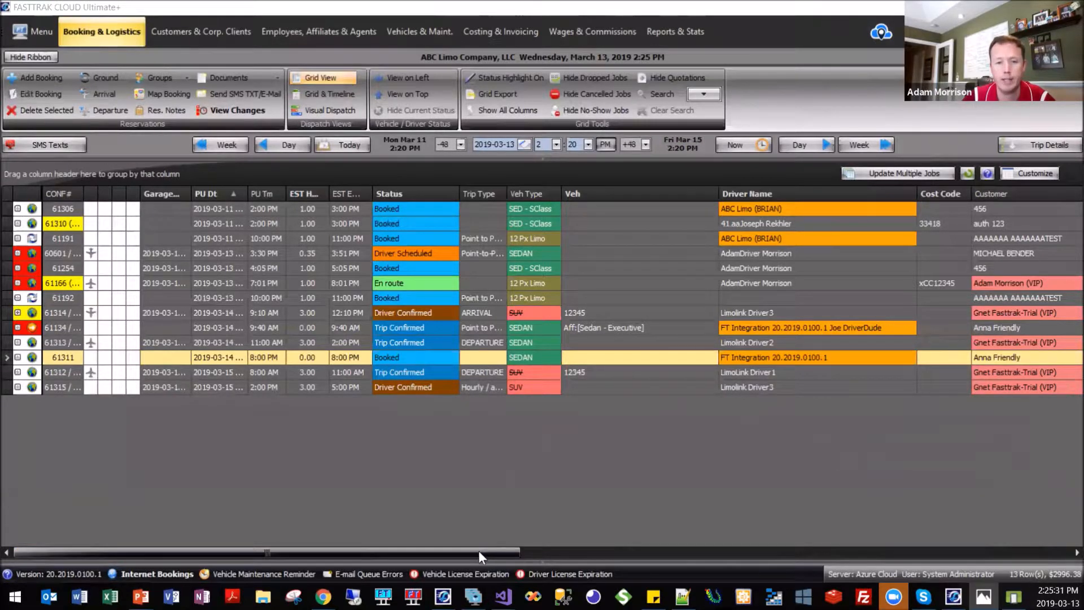
drag(479, 556, 594, 545)
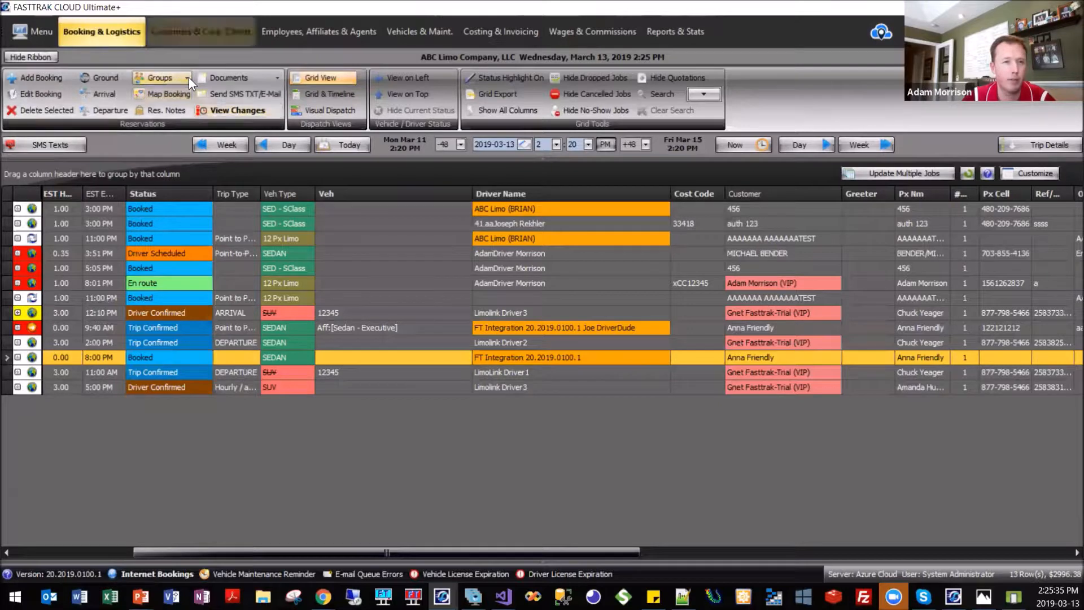
Filter the customer accounts by last name "friend" and open the matching customer's profile.
click(199, 34)
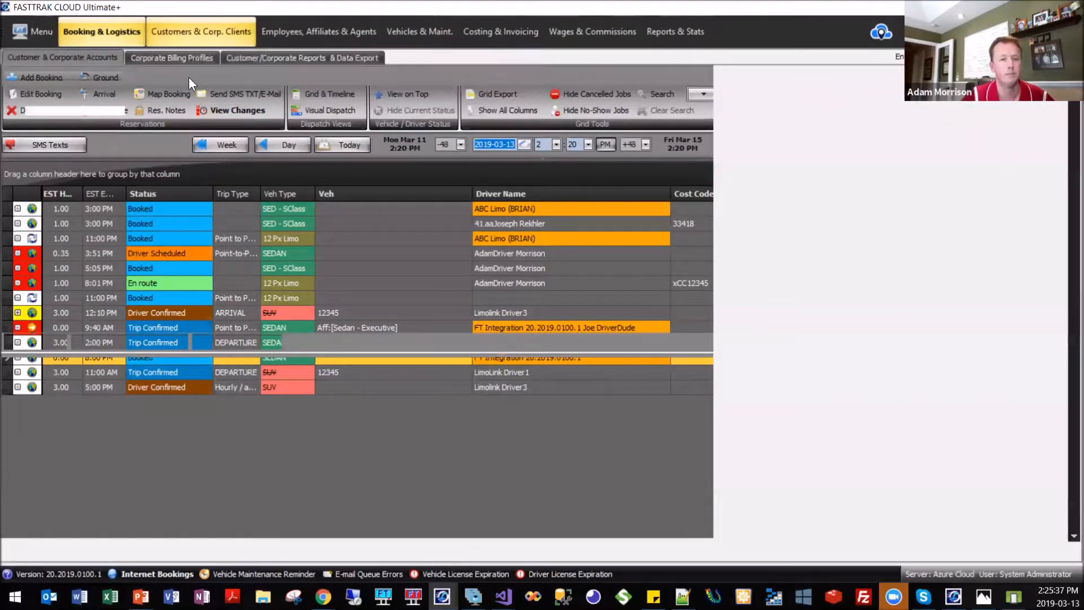
text(friend)
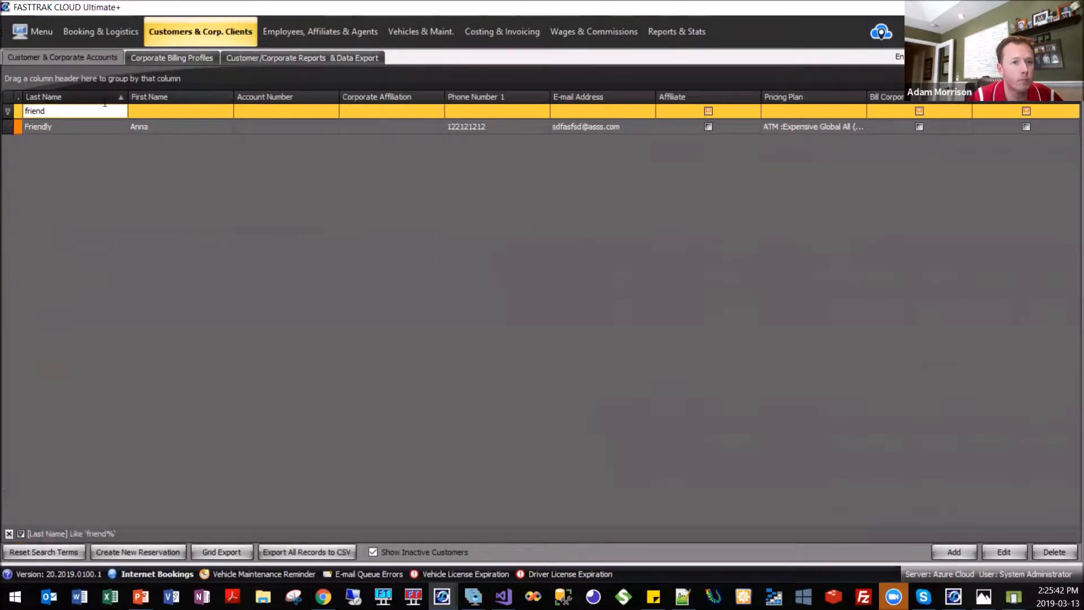
key(Down)
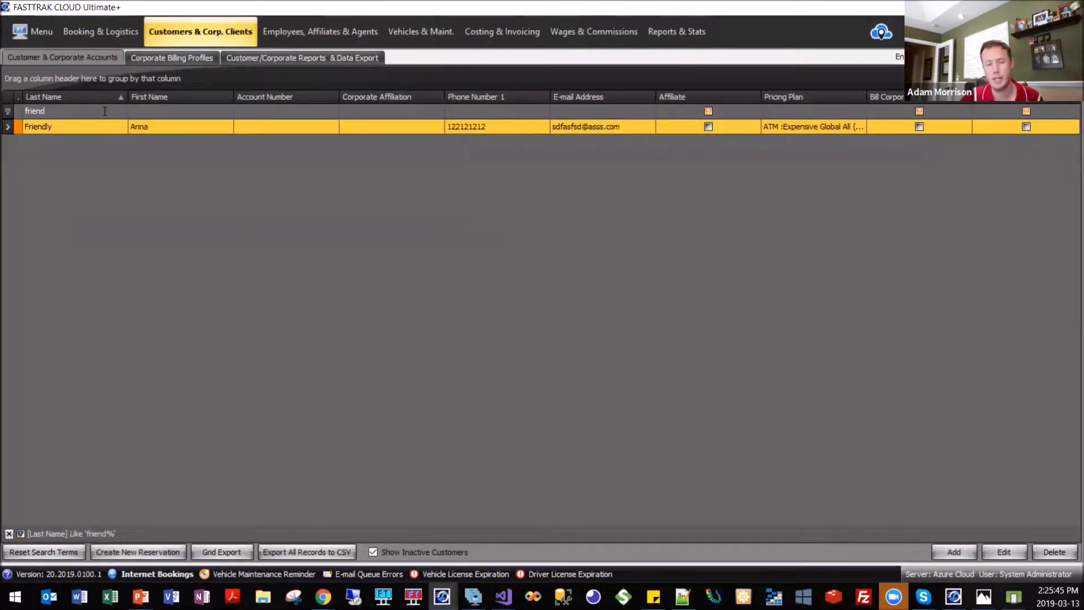
key(Return)
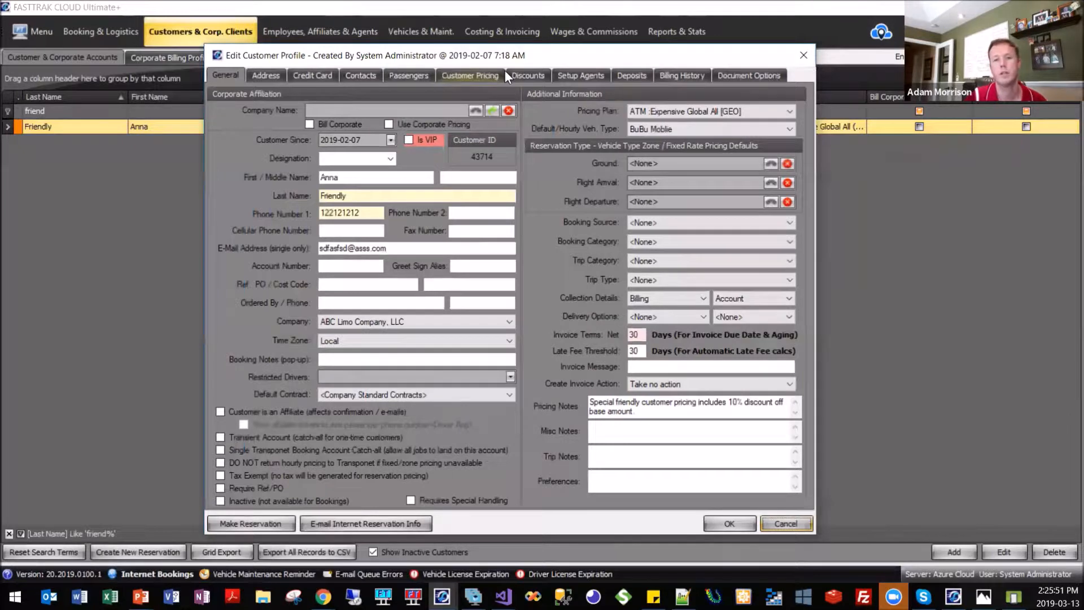
Review the profile's Document Options, including the affiliate driver/vehicle information setting, and close the profile without changes.
click(724, 80)
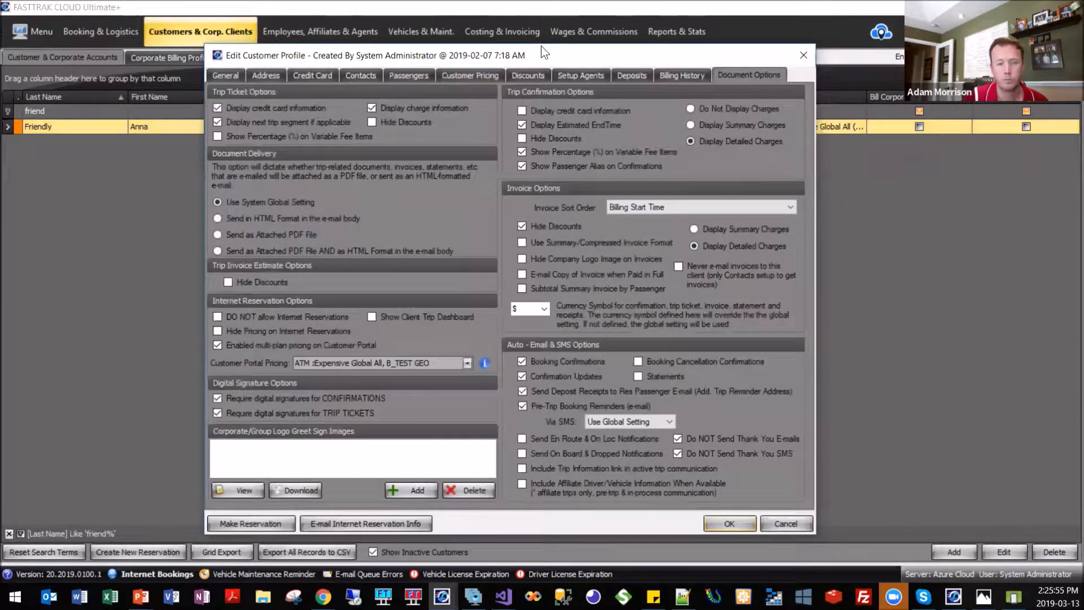
drag(541, 47, 520, 31)
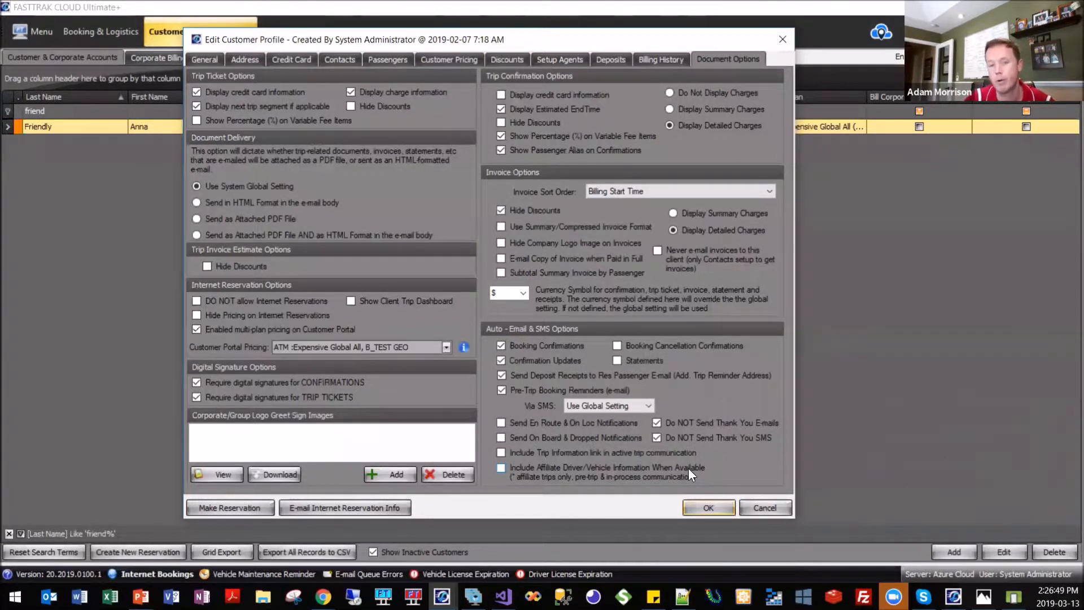
drag(693, 43, 707, 47)
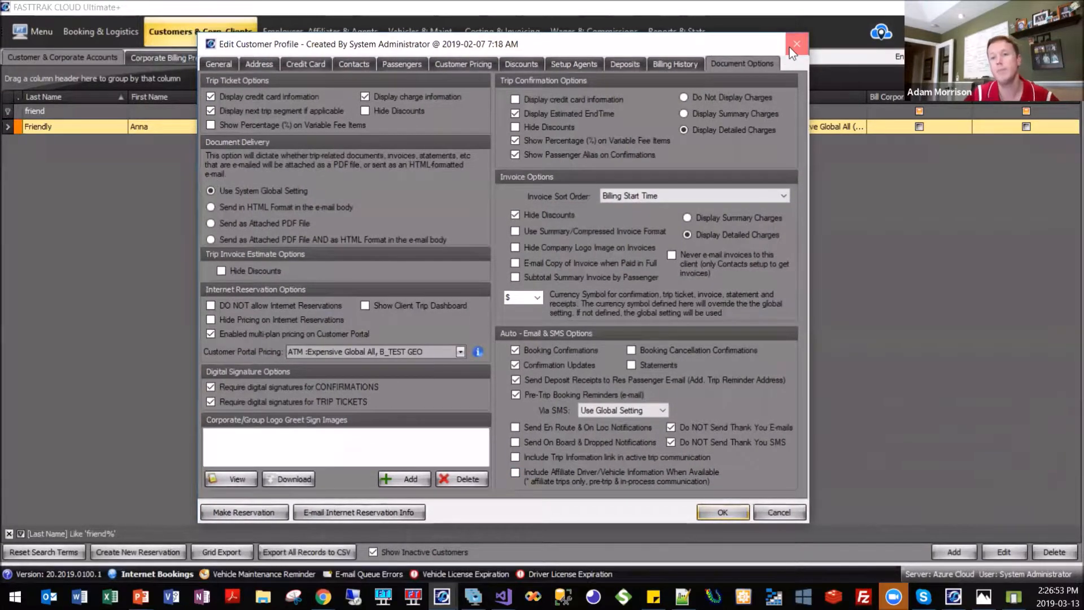
click(792, 47)
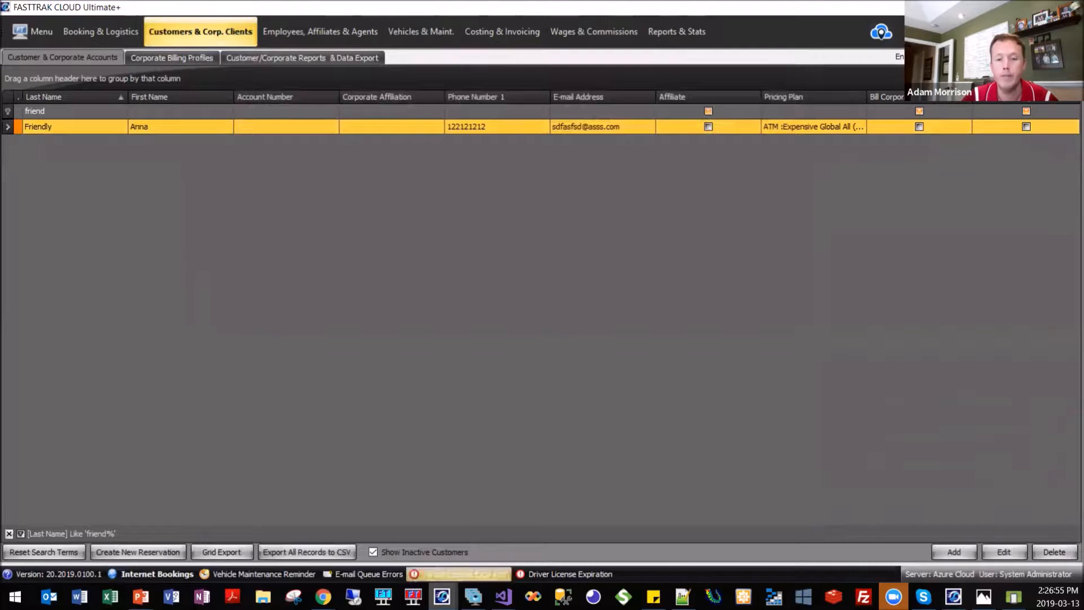
Switch to the FT Integration company's booking grid and open its 9:40 AM sedan reservation for editing.
click(442, 596)
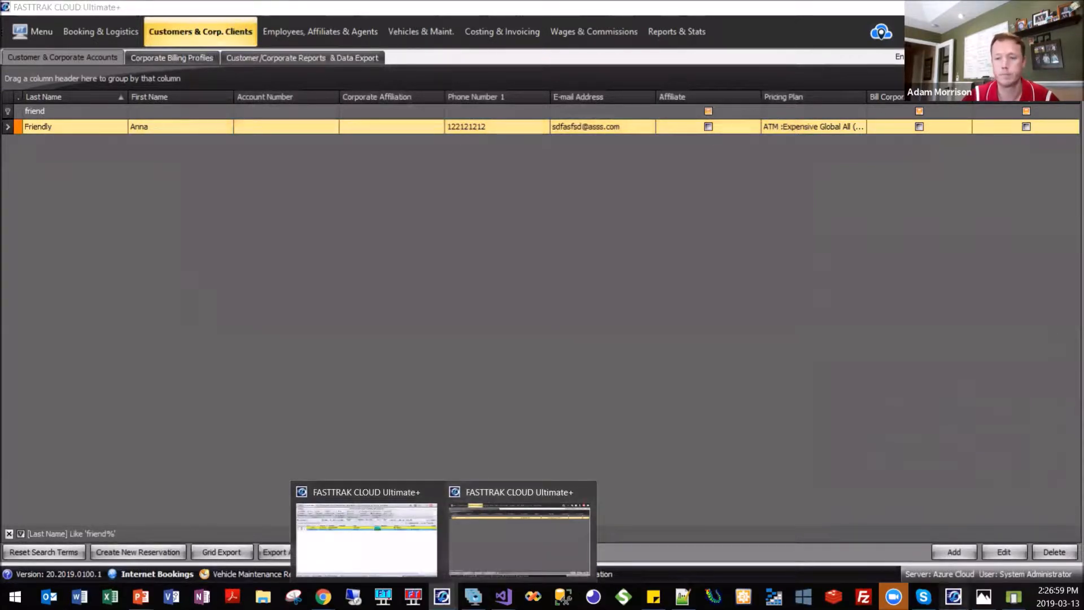
click(954, 596)
click(954, 596)
click(954, 596)
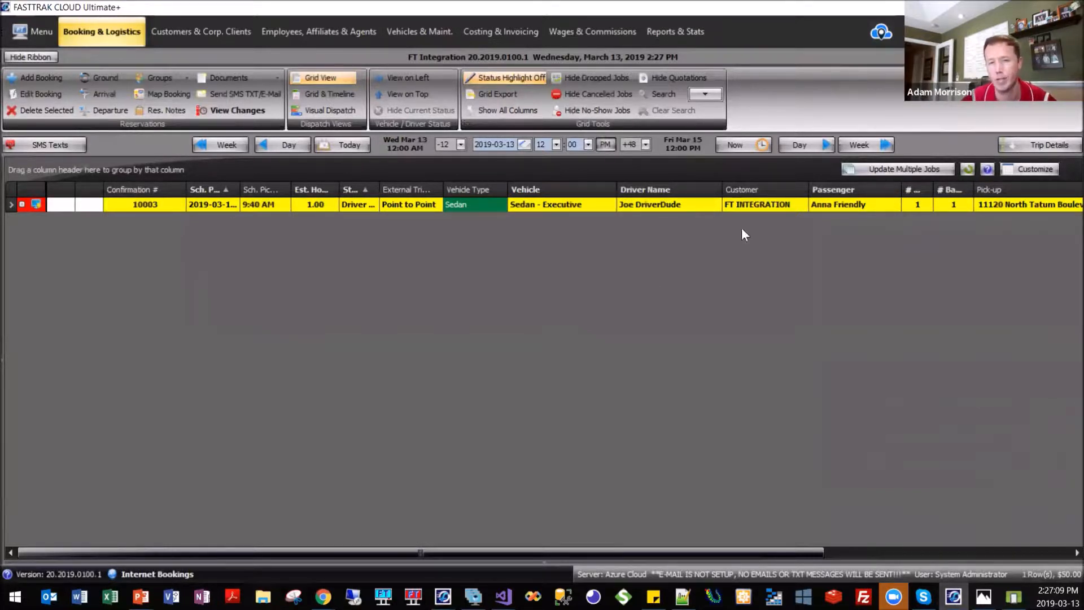
double_click(744, 209)
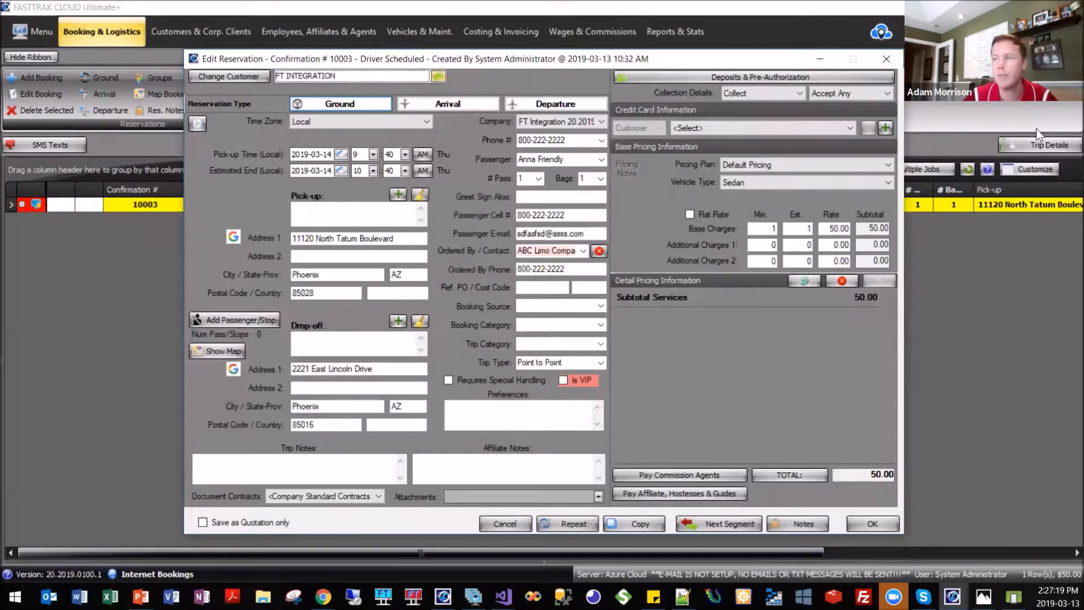
Open the FT INTEGRATION customer profile from the reservation, check its option for affiliate drivers to see passenger phone numbers, and close it.
click(439, 76)
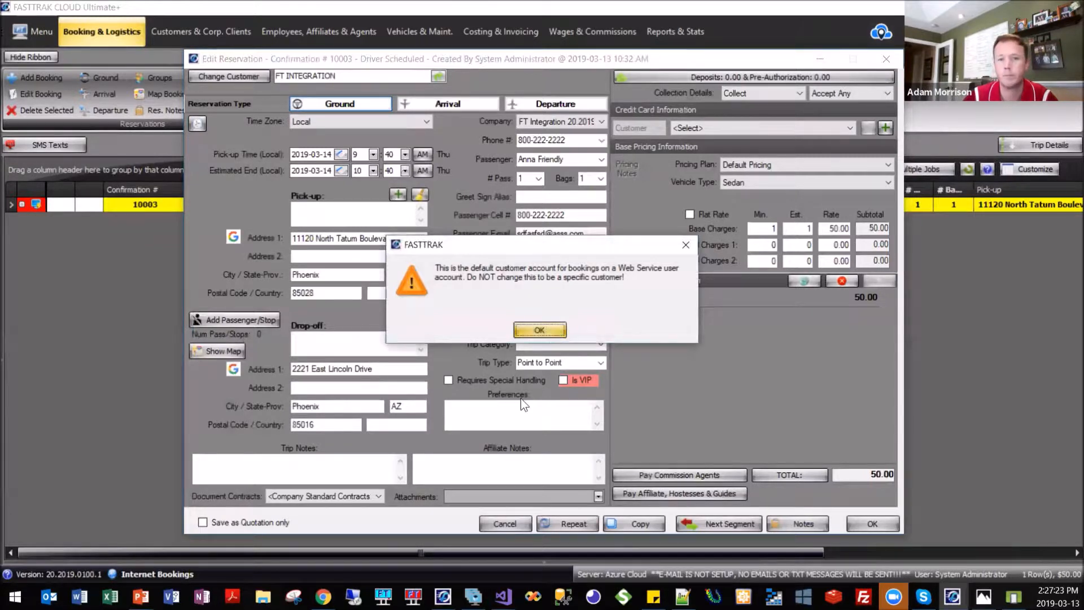
key(Return)
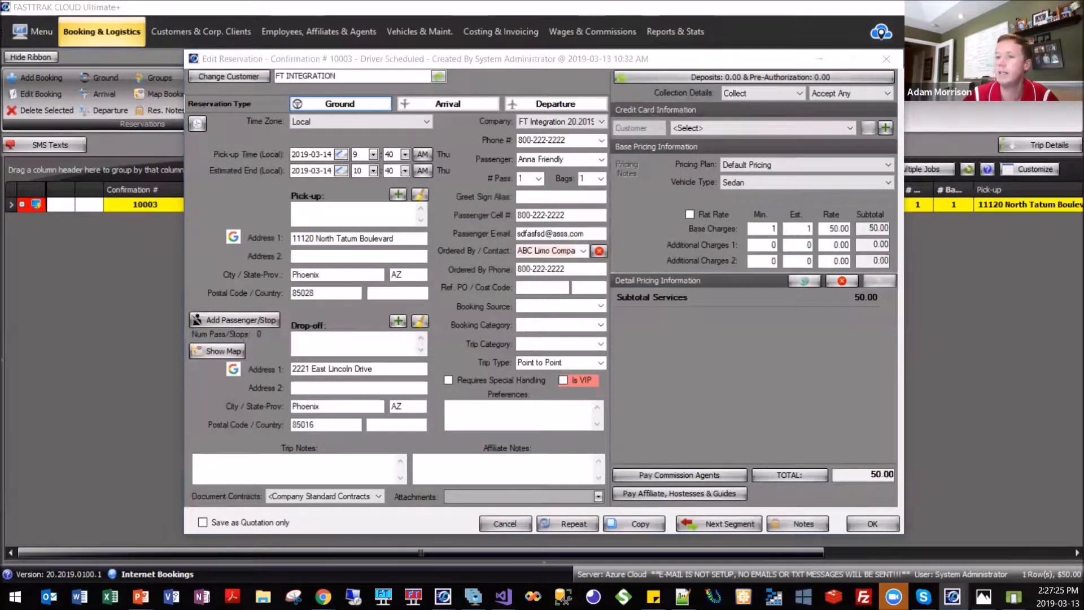
double_click(423, 80)
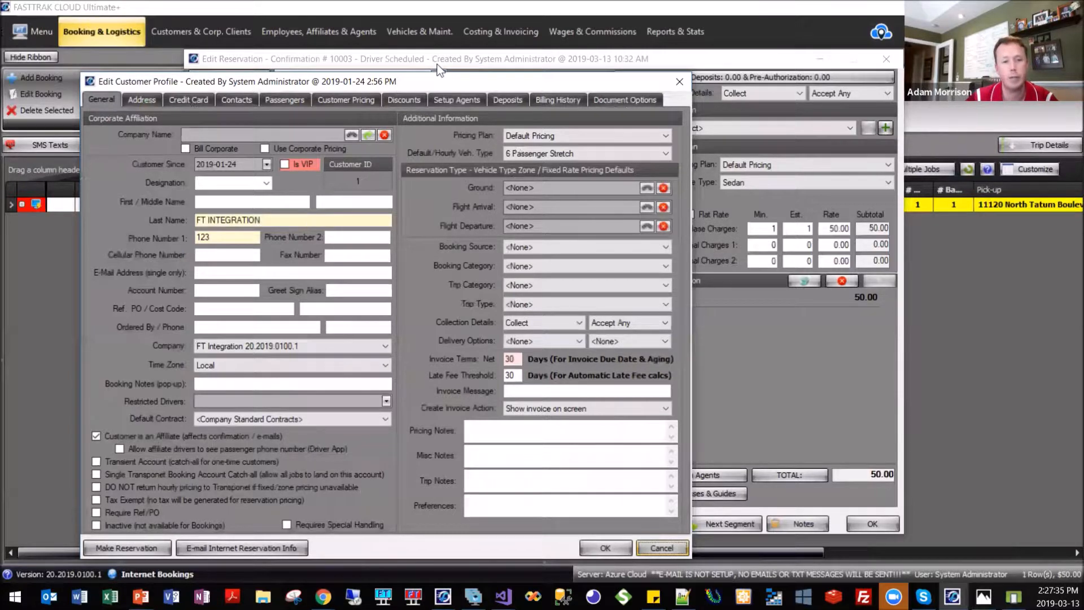
drag(391, 87, 431, 43)
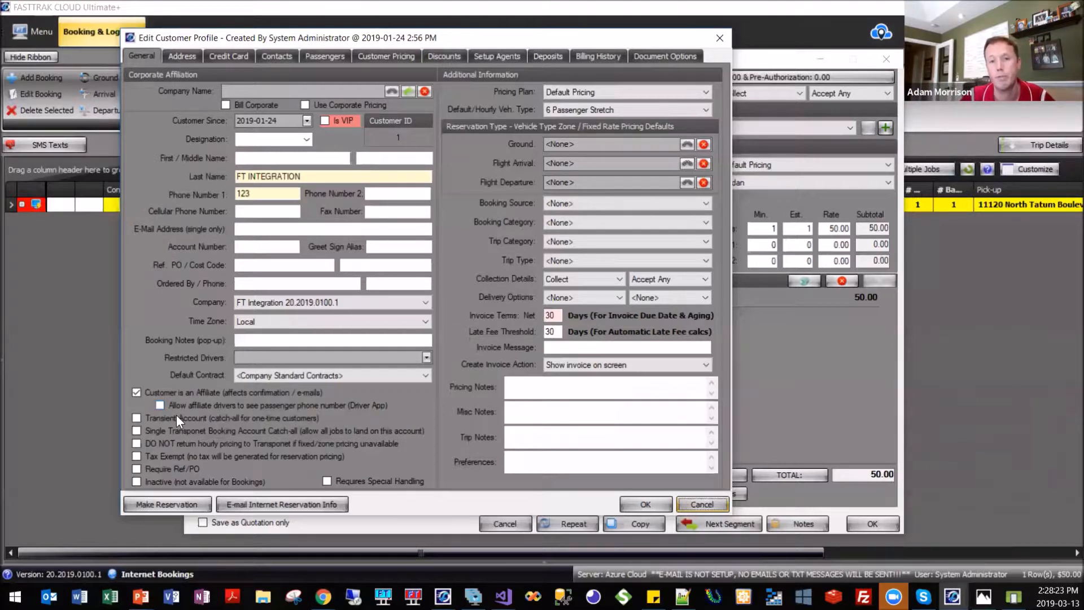
click(717, 44)
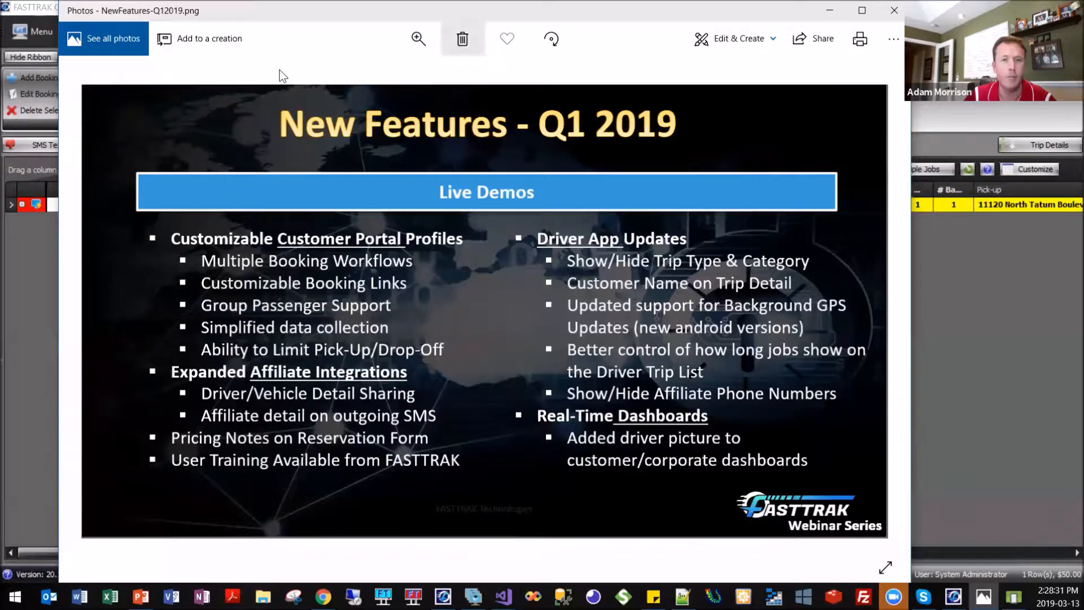
Put away the NewFeatures-Q12019.png image and close the 9:40 AM reservation without saving.
drag(468, 8, 469, 0)
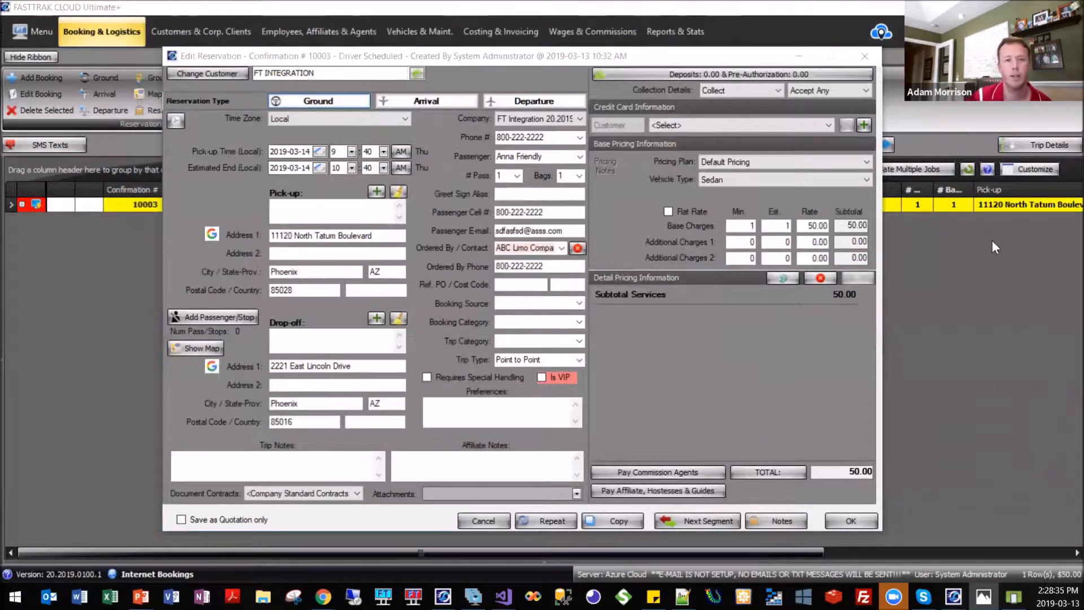
click(845, 58)
click(490, 521)
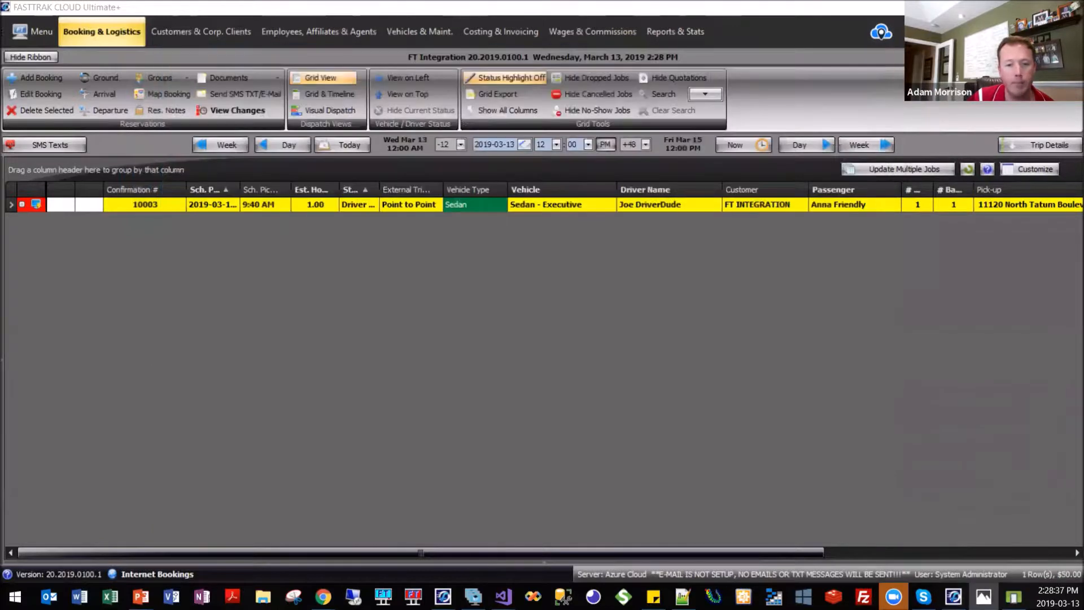
Return to the ABC Limo Company booking grid, open the 8:00 PM sedan reservation on 2019-03-14 and read its pricing notes.
click(443, 596)
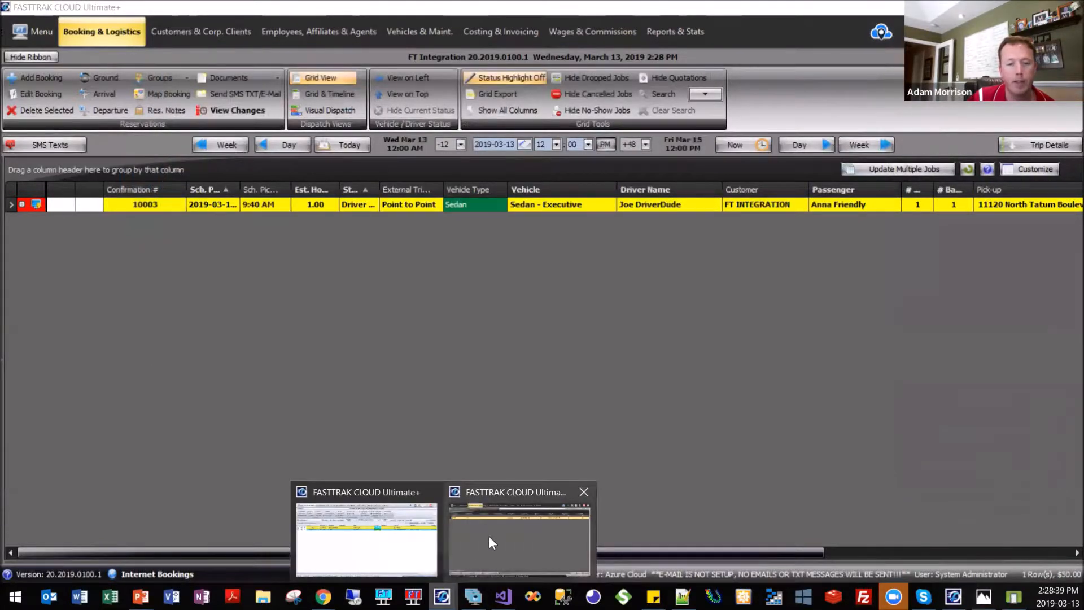
click(489, 536)
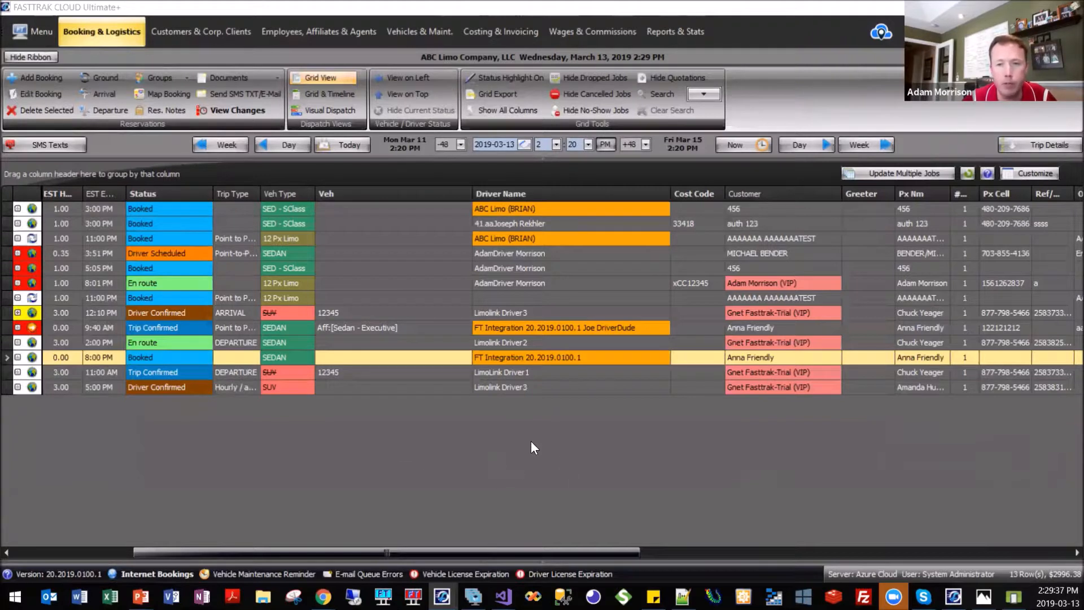
double_click(623, 358)
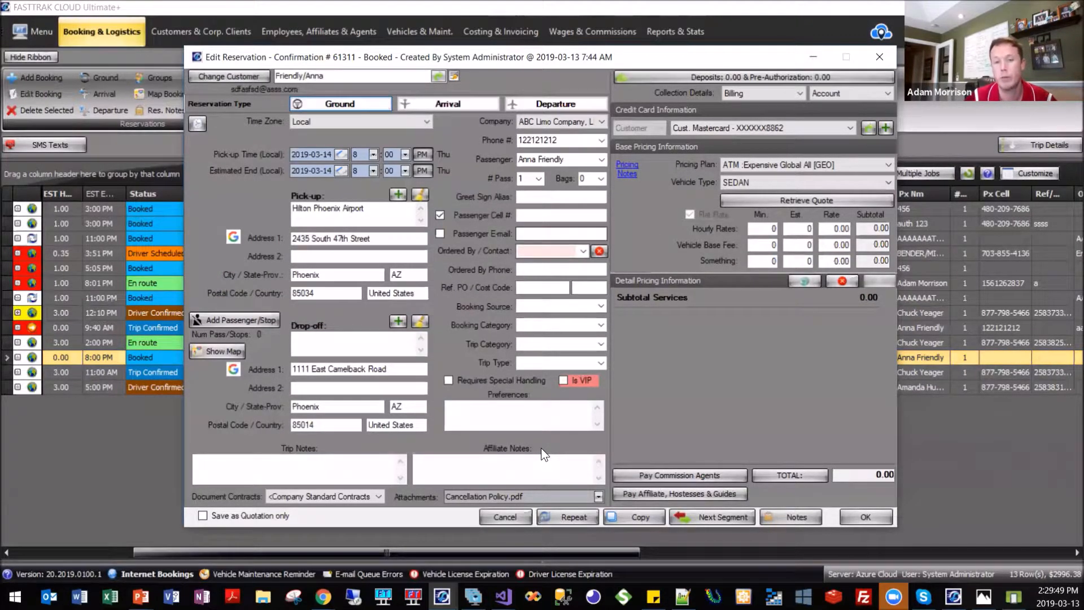
drag(628, 57, 607, 50)
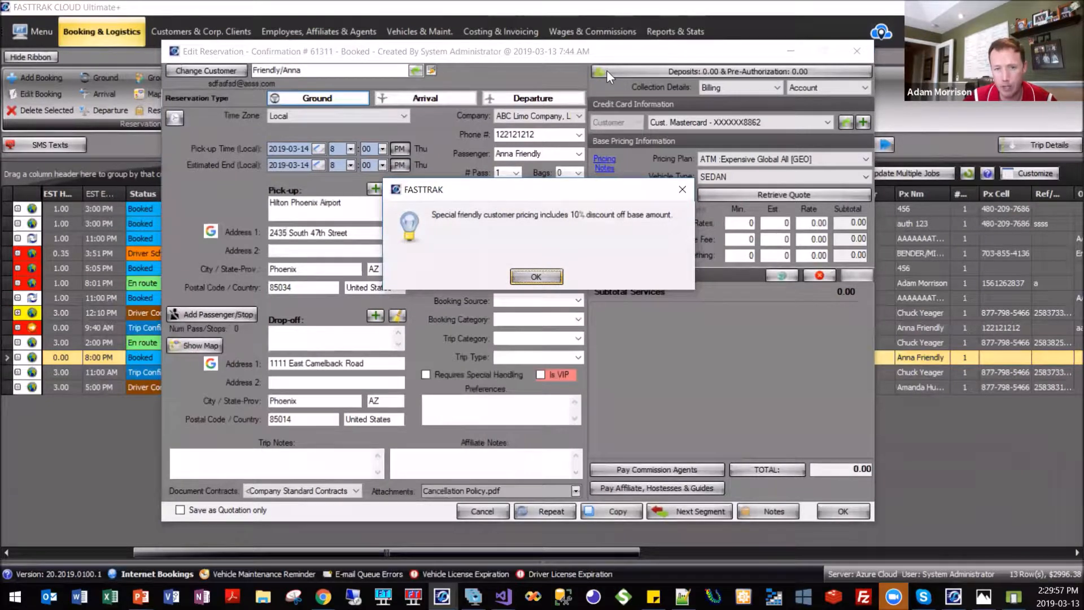
key(Return)
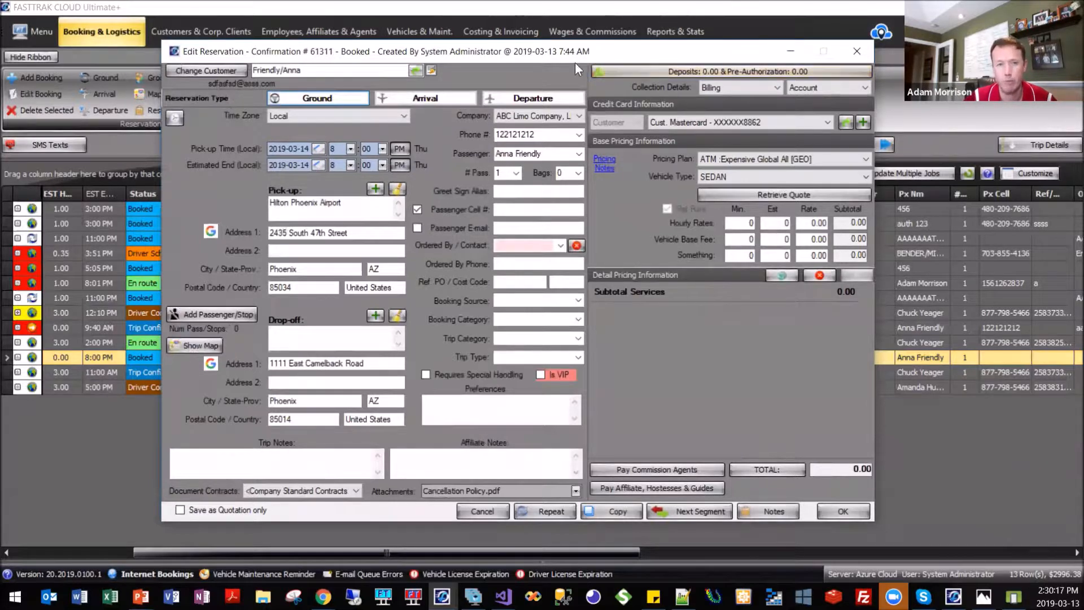
drag(575, 62, 567, 55)
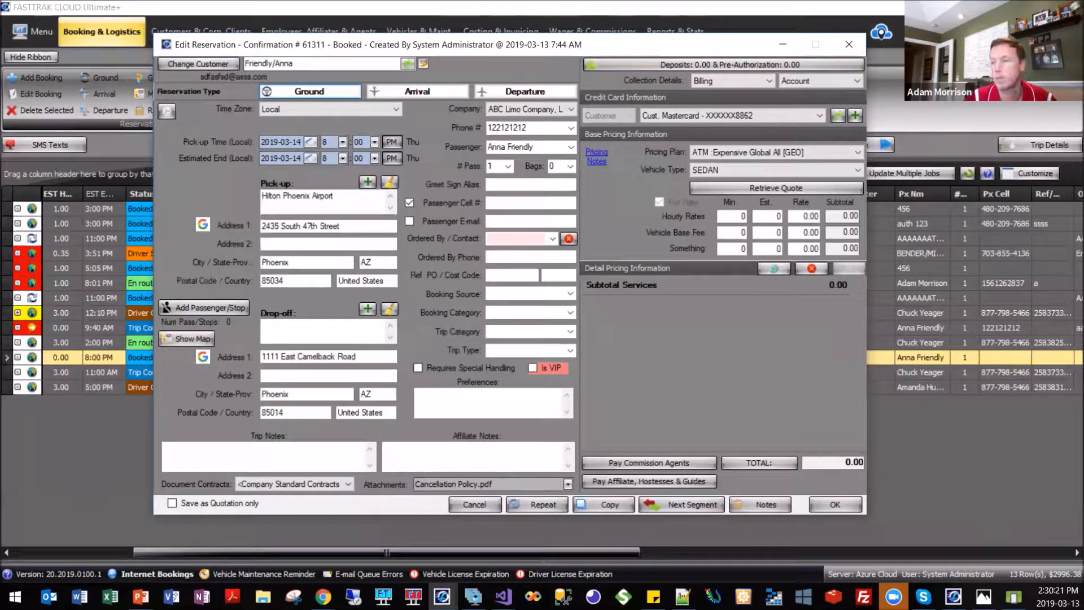
Close the 8:00 PM reservation and look through the recorded FASTTRAK User Training playlist linked from the webinar training series window.
click(855, 50)
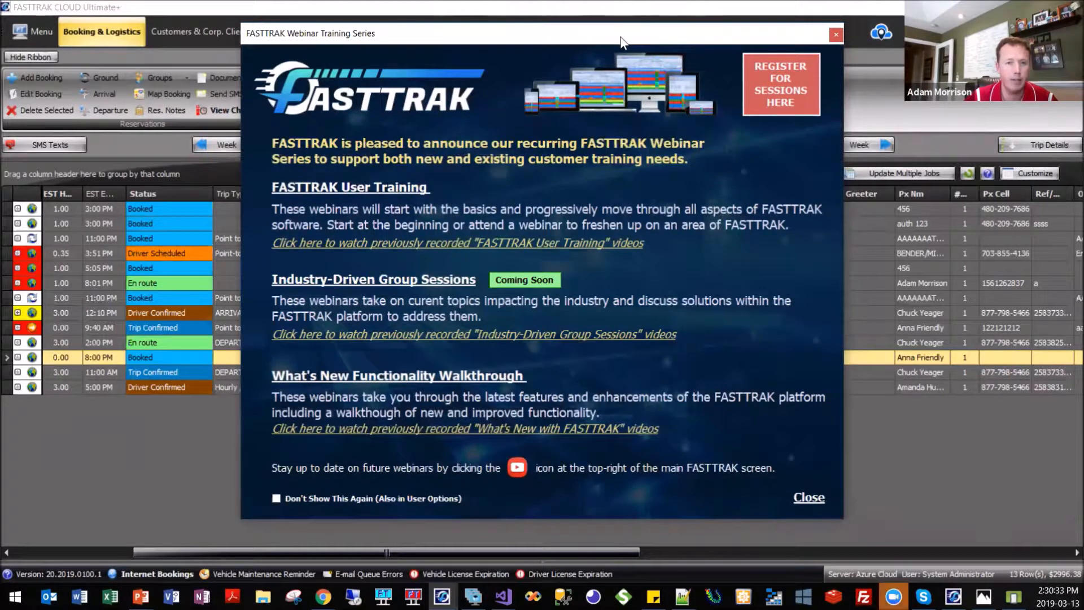
click(450, 368)
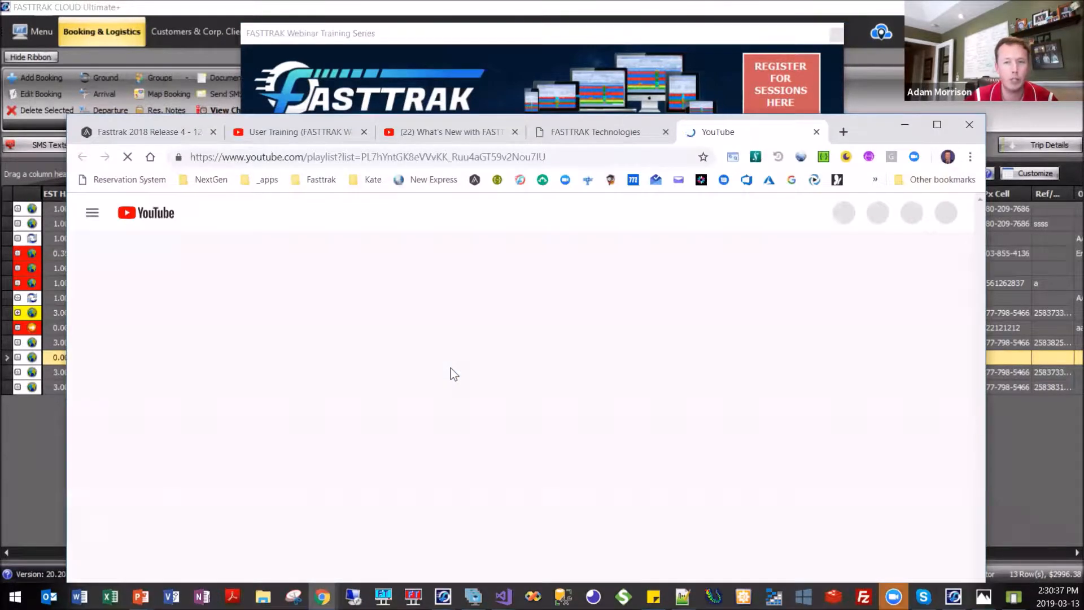
drag(875, 126, 851, 1)
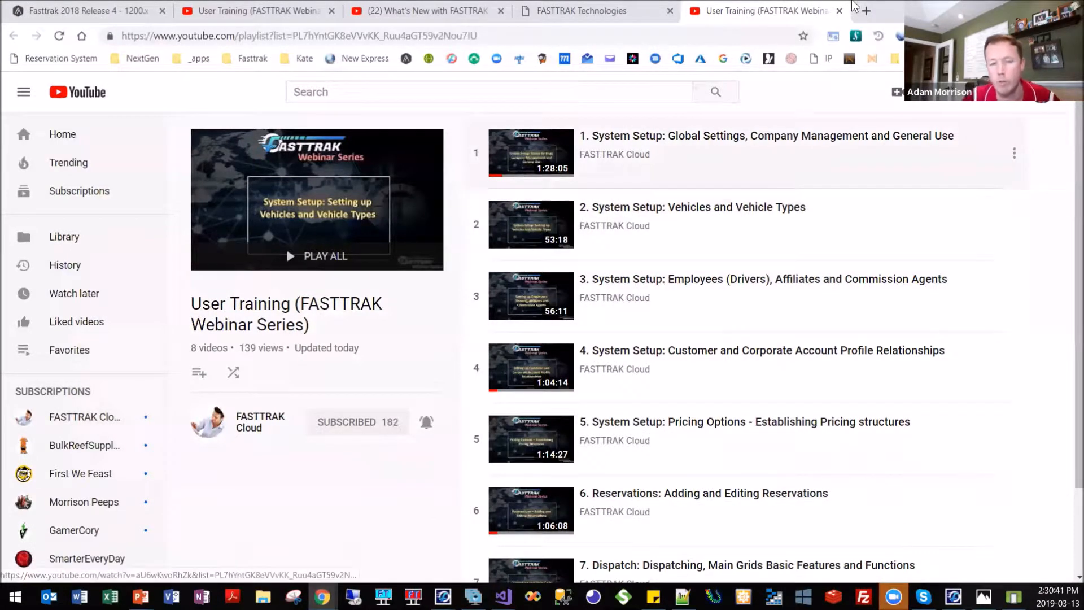
scroll(790, 260, down, 2)
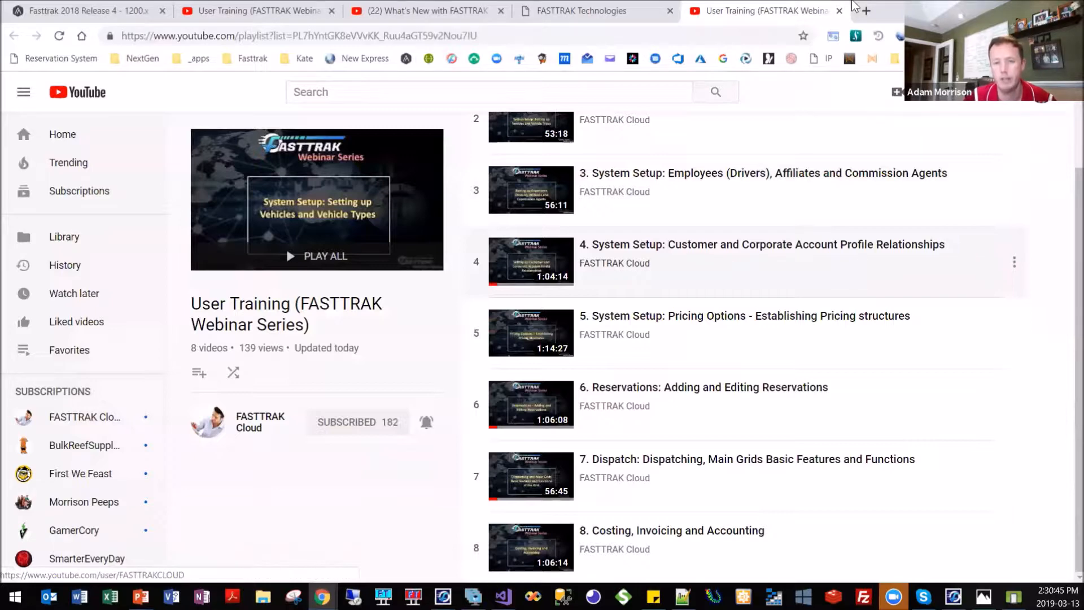
scroll(568, 386, up, 2)
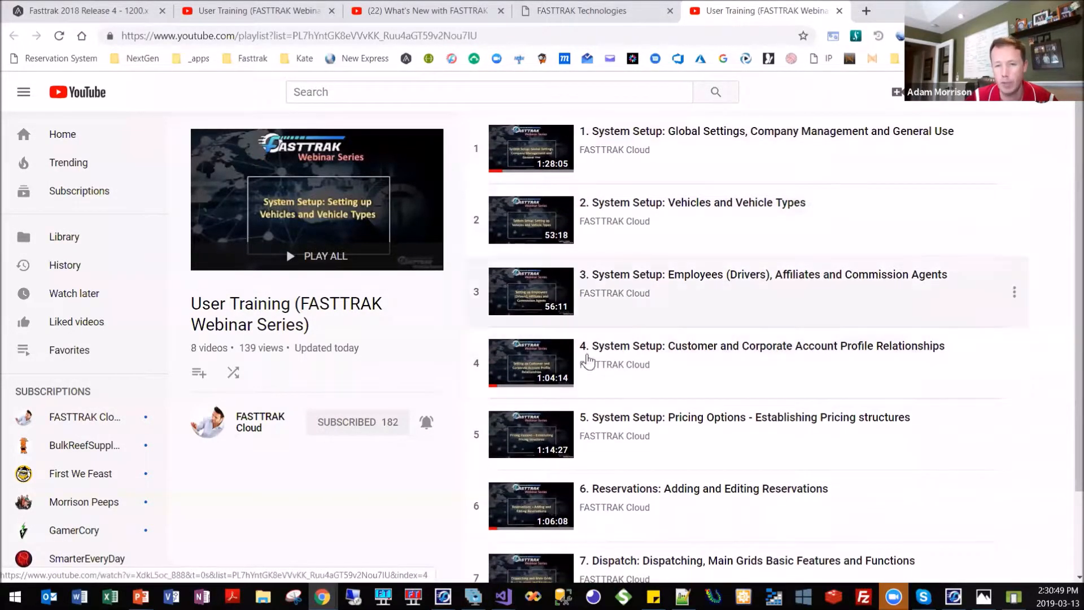
scroll(621, 363, down, 1)
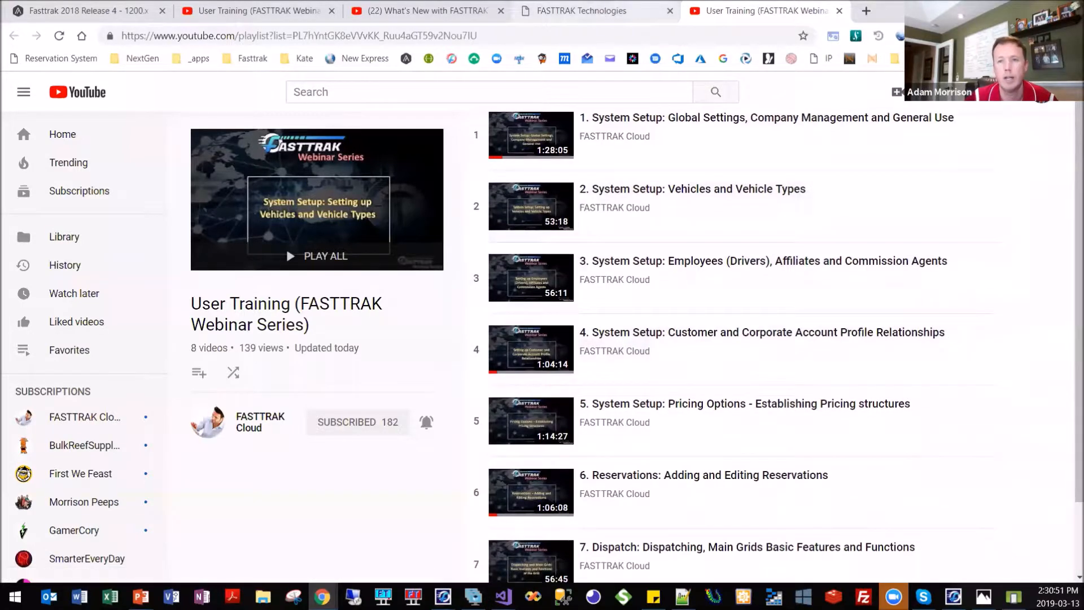
View the recorded "What's New with FASTTRAK" videos from the webinar training series window and return to it.
key(alt+Tab)
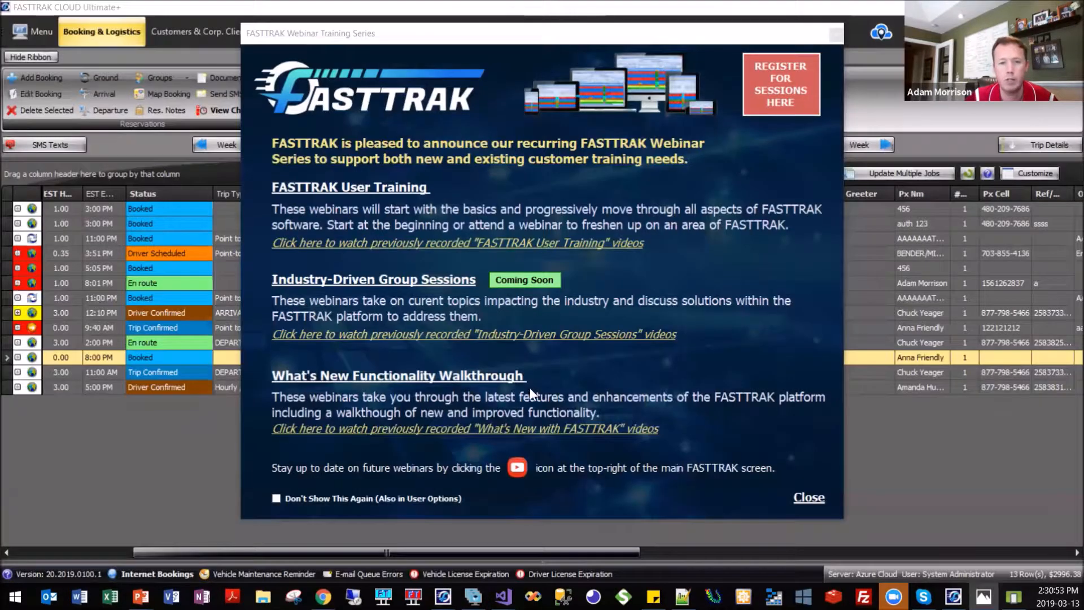
click(453, 446)
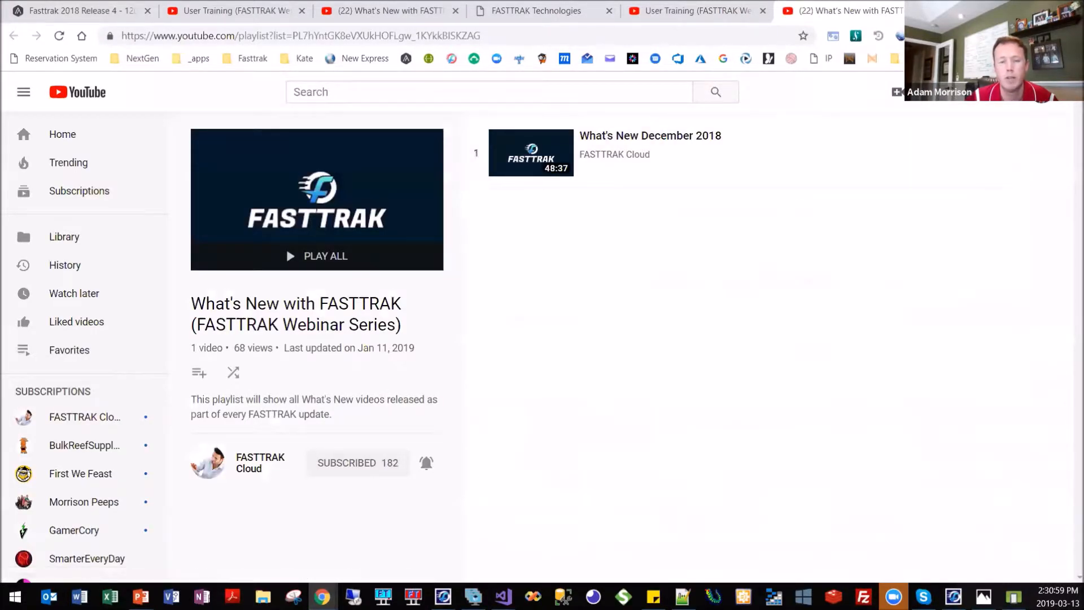
key(alt+Tab)
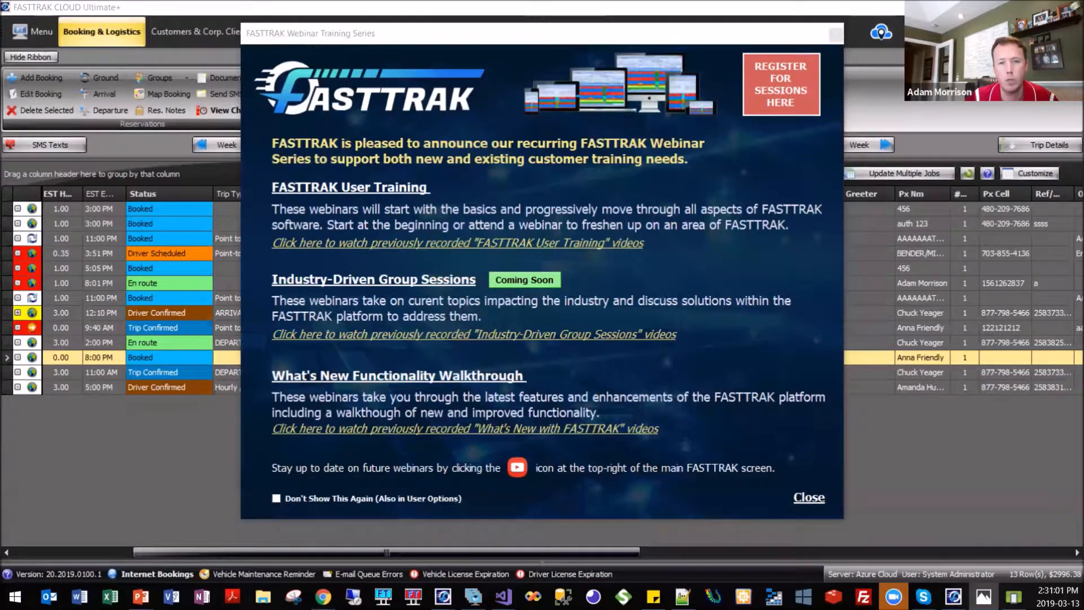
Check the recorded "Industry-Driven Group Sessions" videos link, dismiss the message and close the webinar training series window.
click(457, 334)
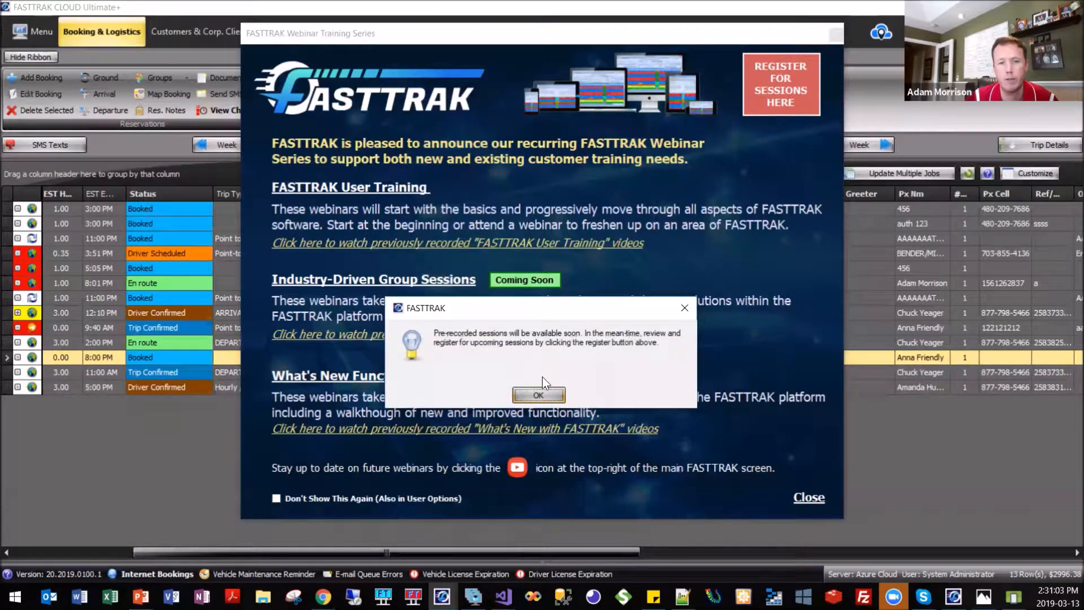
click(546, 395)
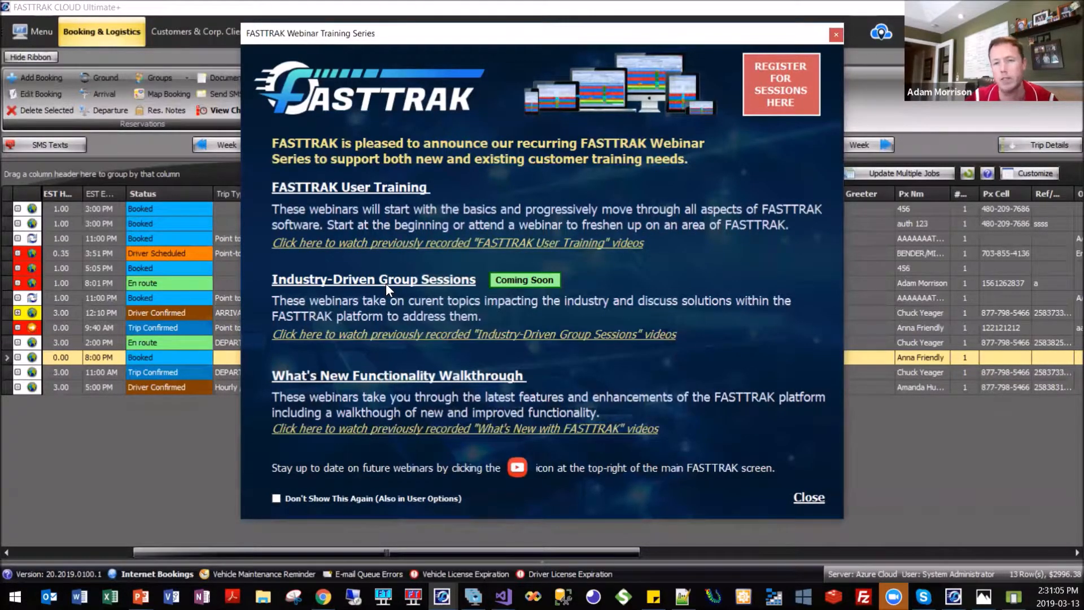
click(830, 35)
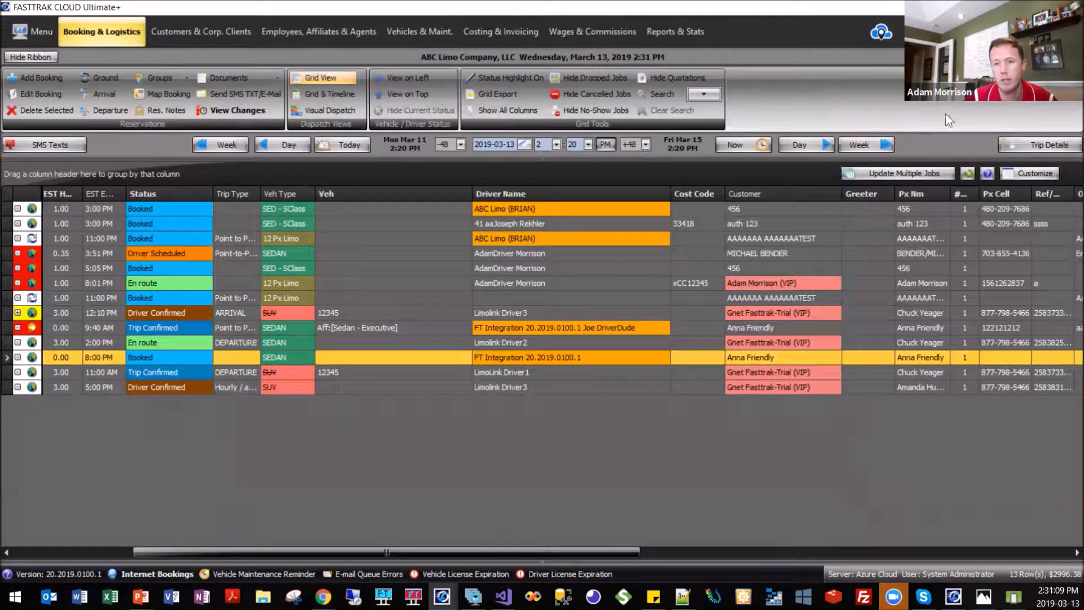
Reopen the webinar training series window, view the session registration page's webinar topics, return and close the window.
click(920, 32)
click(783, 102)
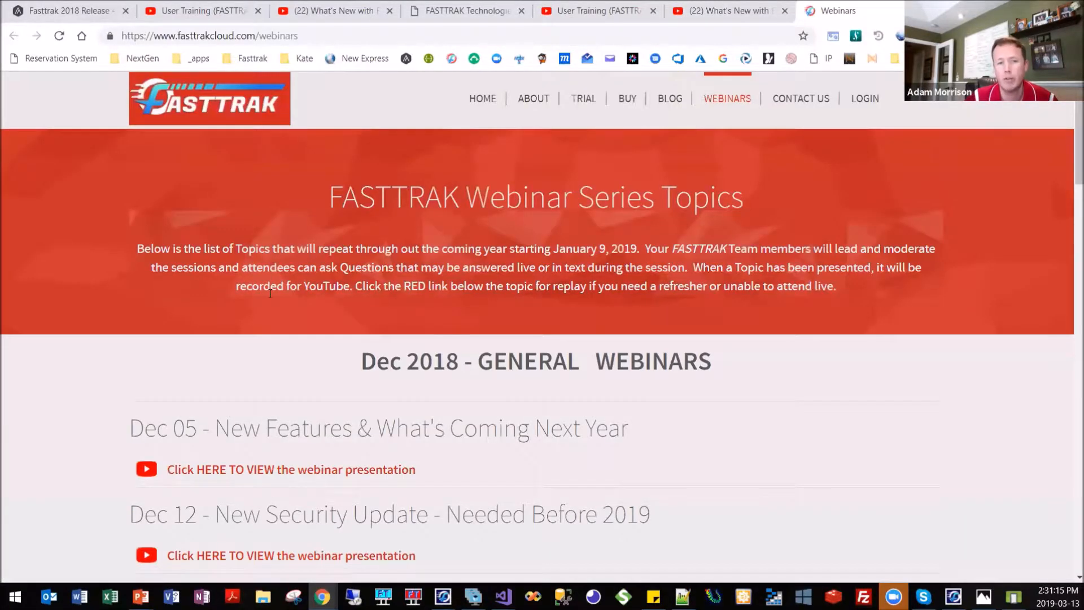
scroll(286, 375, down, 1)
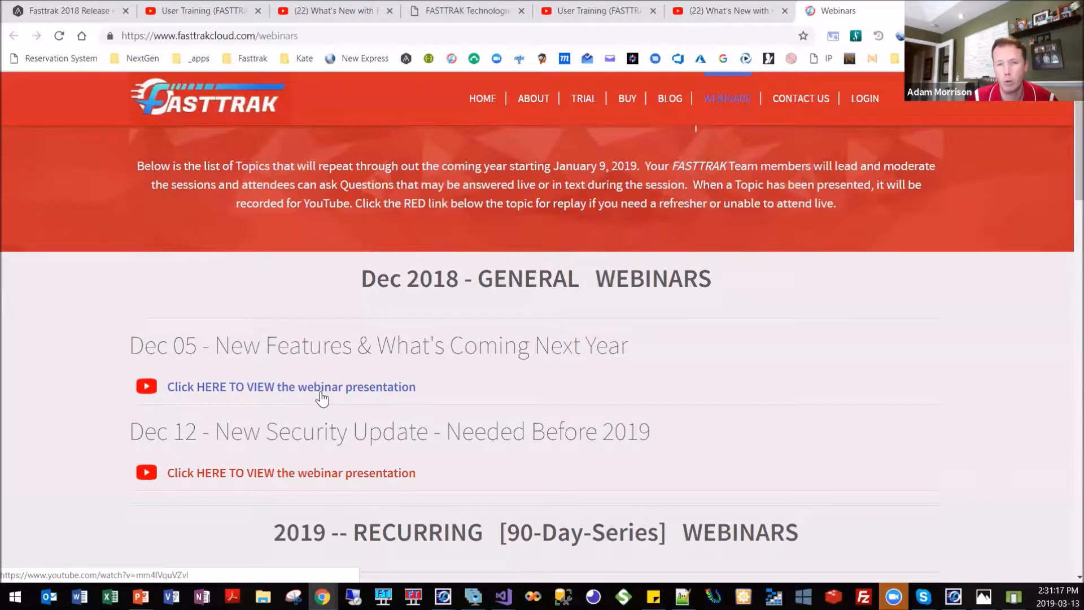
scroll(627, 338, up, 1)
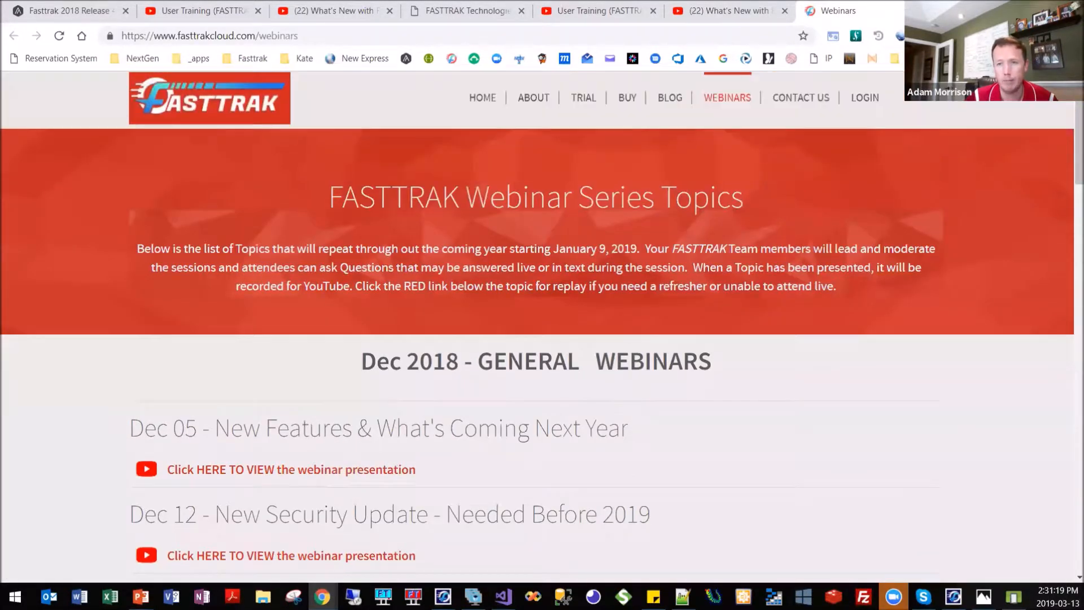
key(alt+Tab)
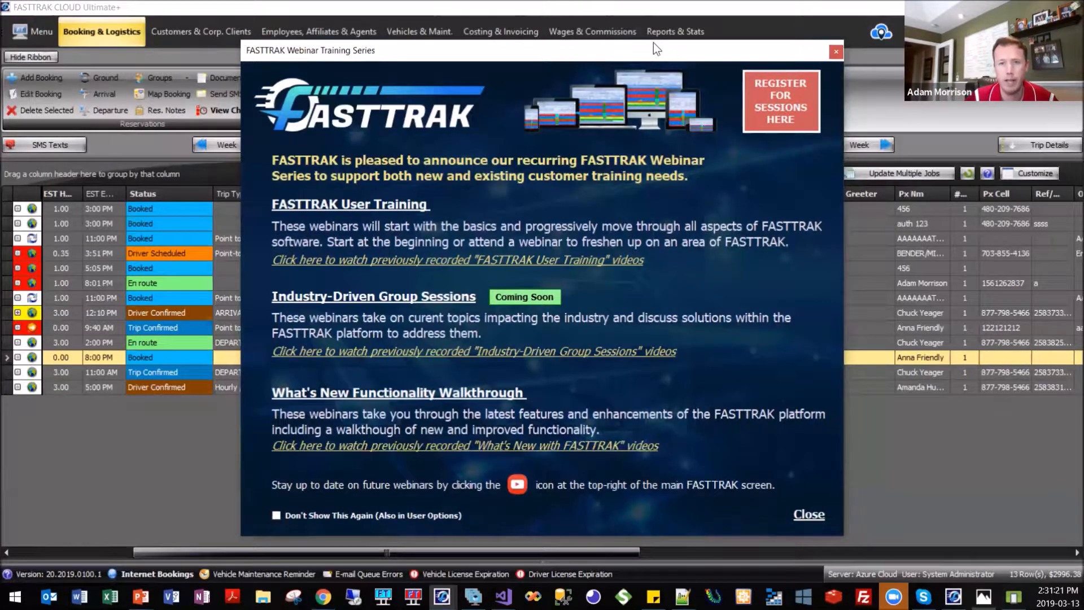
drag(641, 44, 667, 17)
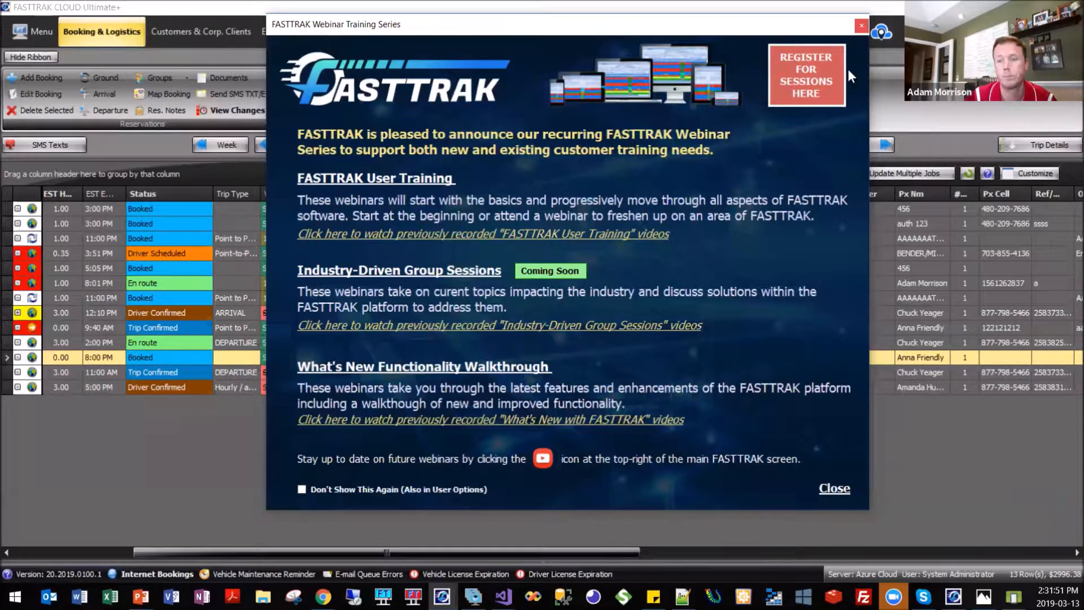
click(861, 25)
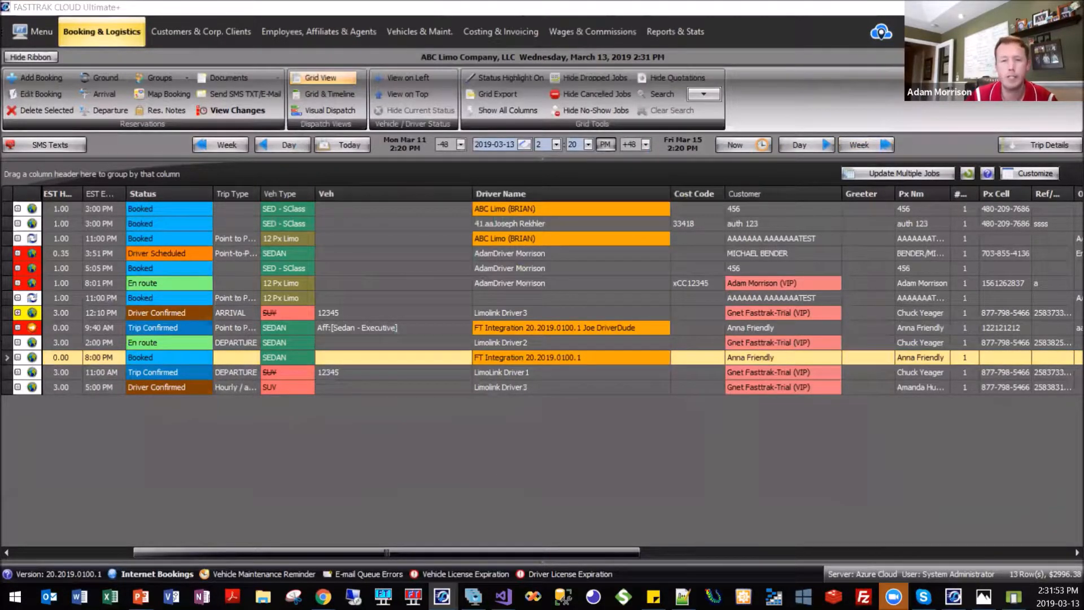
Review the feature list in the NewFeatures-Q12019.png image and return to the booking grid.
key(alt+Tab)
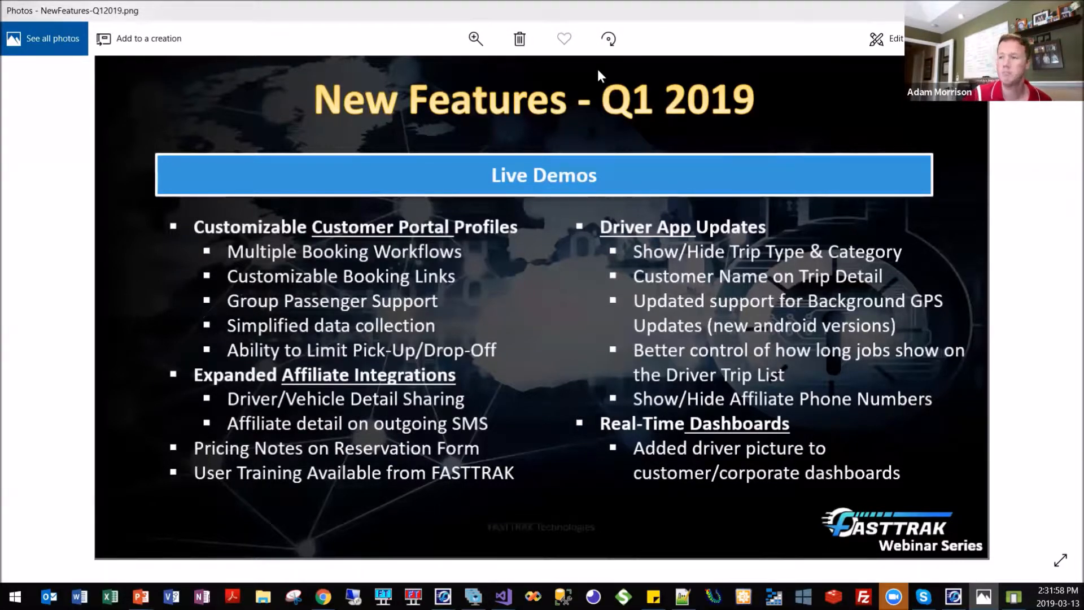
key(alt+Tab)
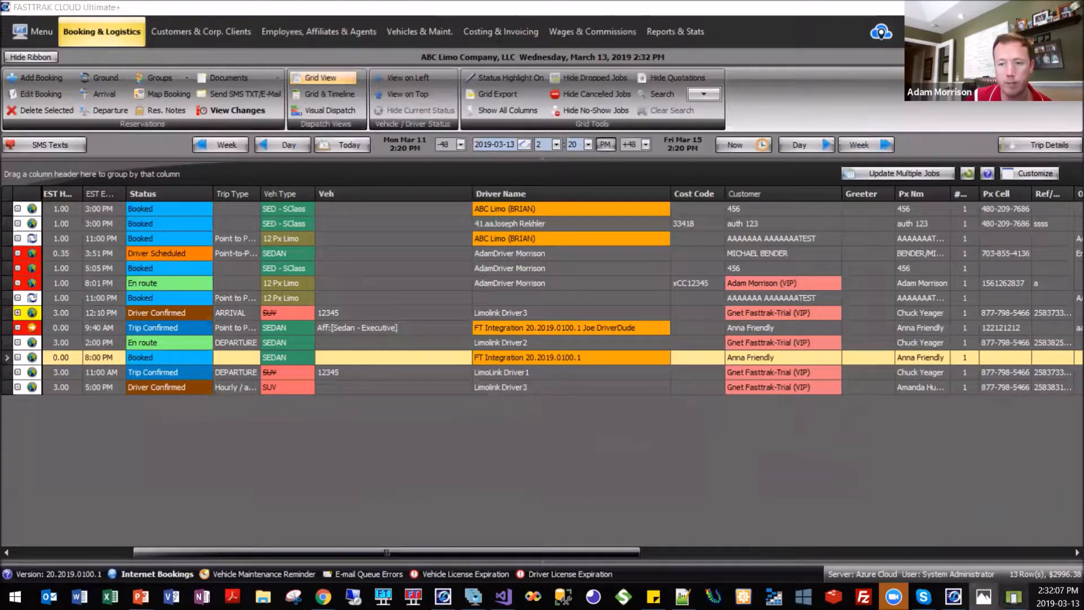
Switch to the driver app in the Android Emulator, inspect the 7:01 PM trip's details, return to the trip list and minimize the emulator.
mouse_move(1014, 597)
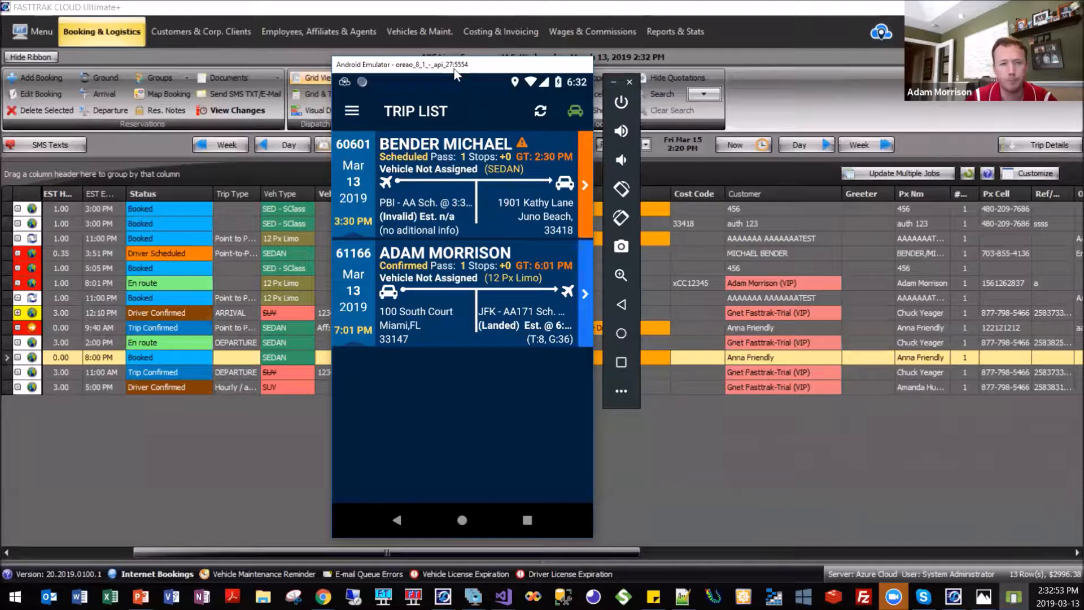
drag(455, 72, 438, 58)
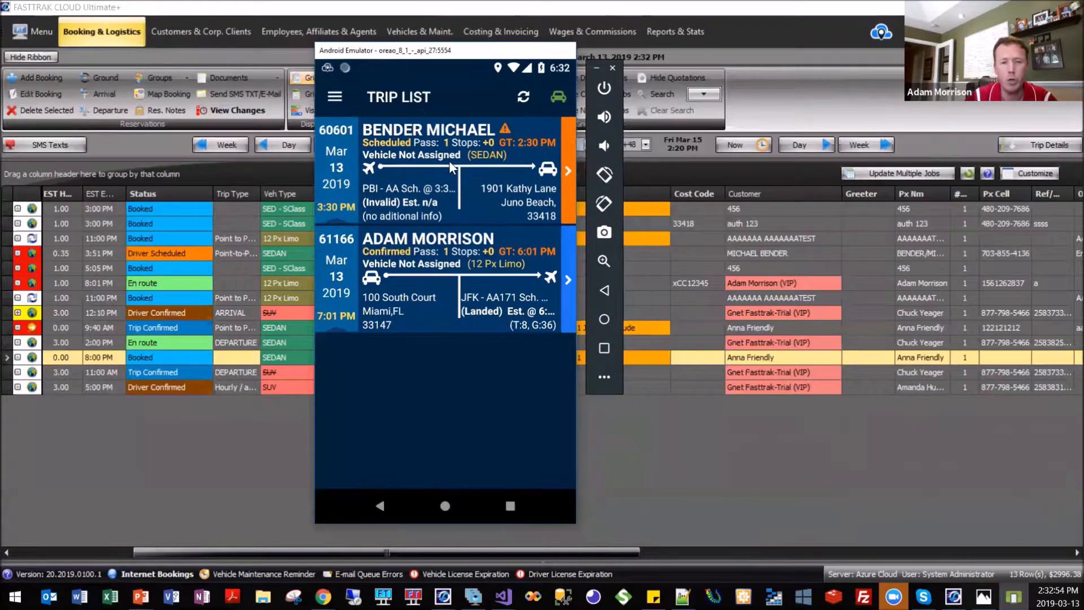
click(456, 276)
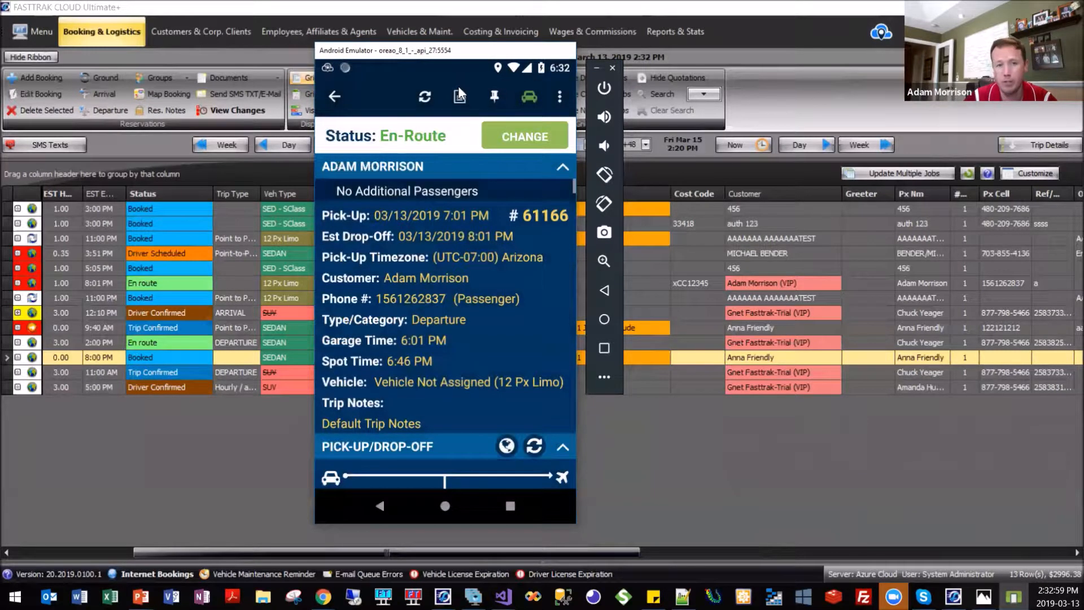
drag(460, 50, 455, 34)
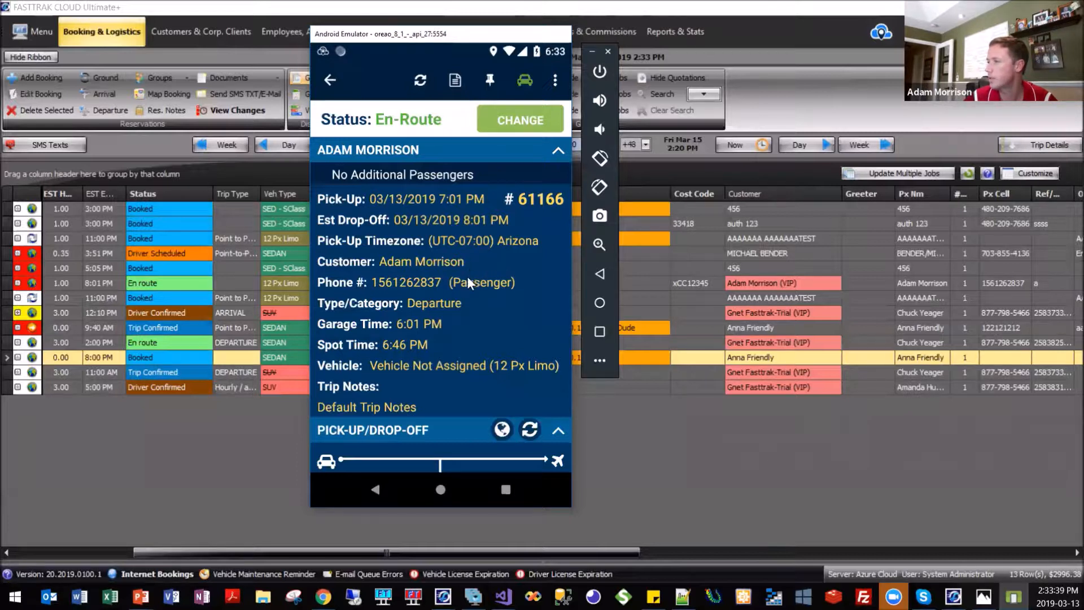
click(329, 82)
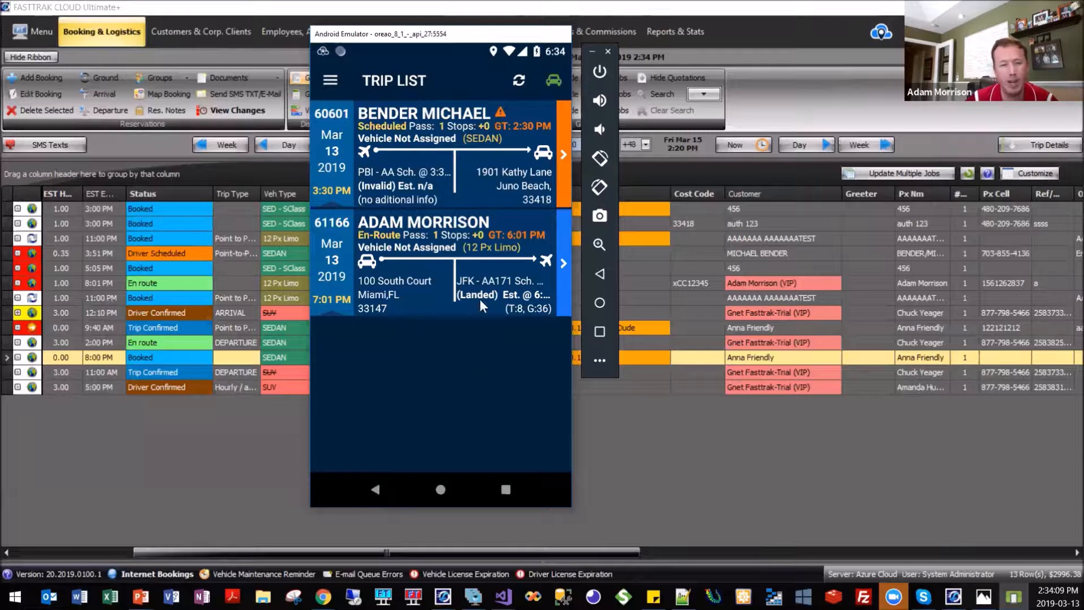
click(272, 428)
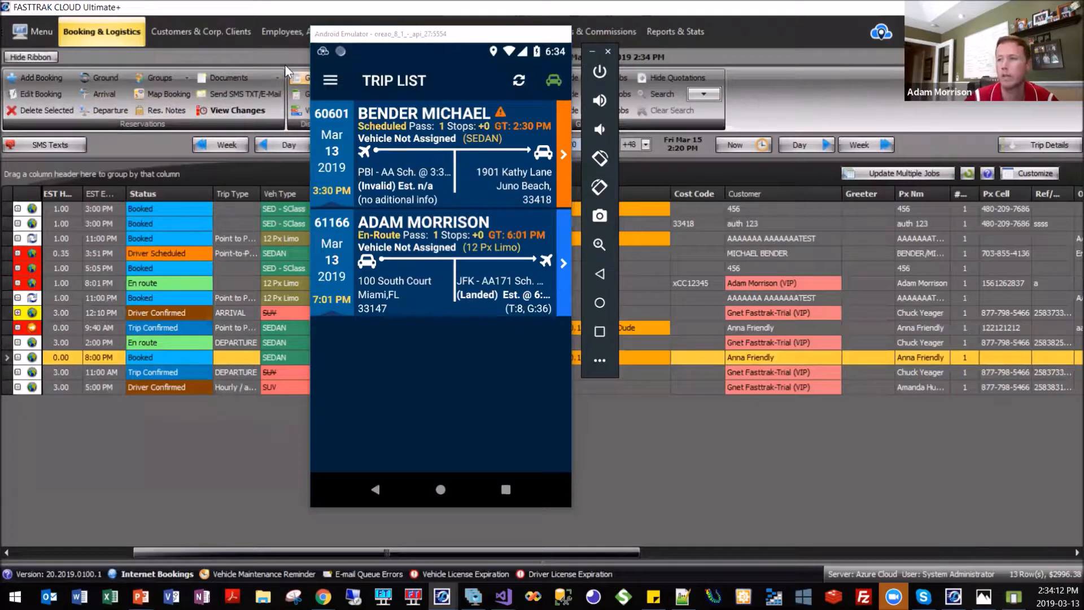
click(592, 51)
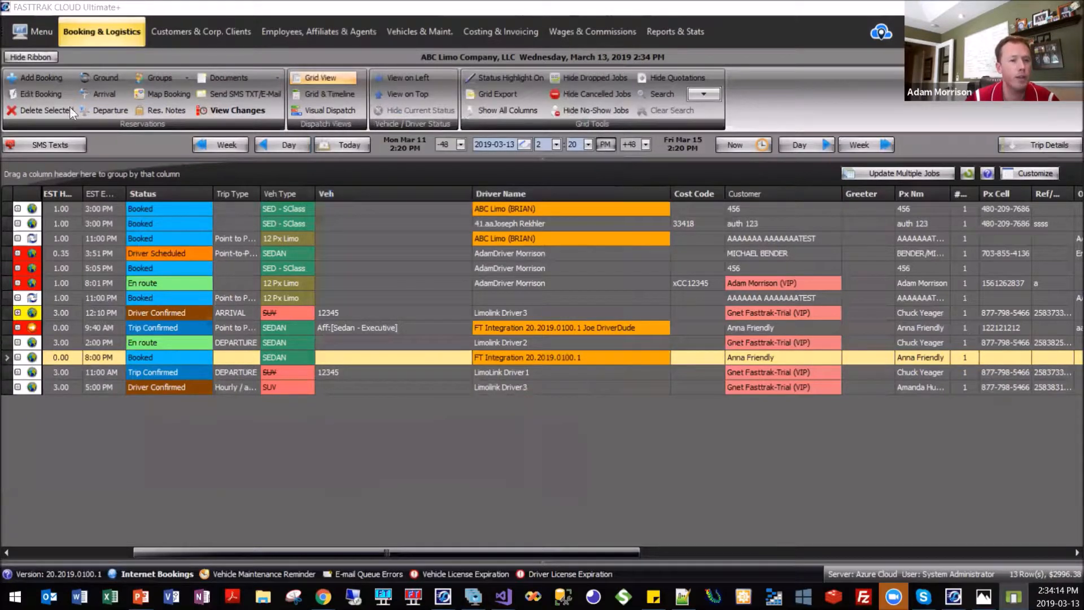
Open the System Global Settings and examine the FASTTRAK Driver App section of the driver options, including Show Trip Type/Category.
click(34, 31)
mouse_move(145, 116)
click(293, 147)
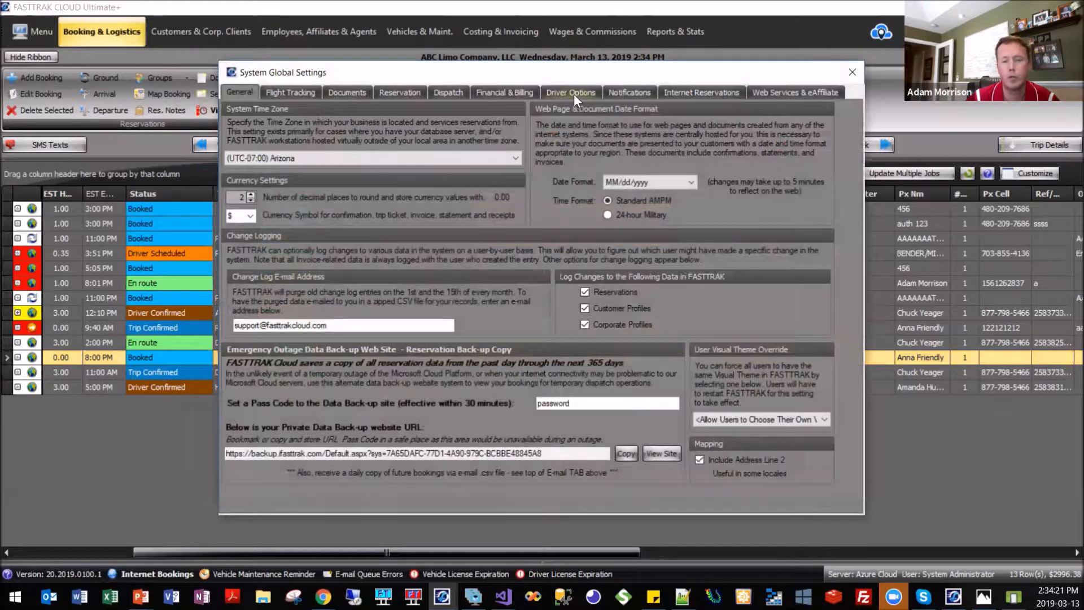
click(573, 94)
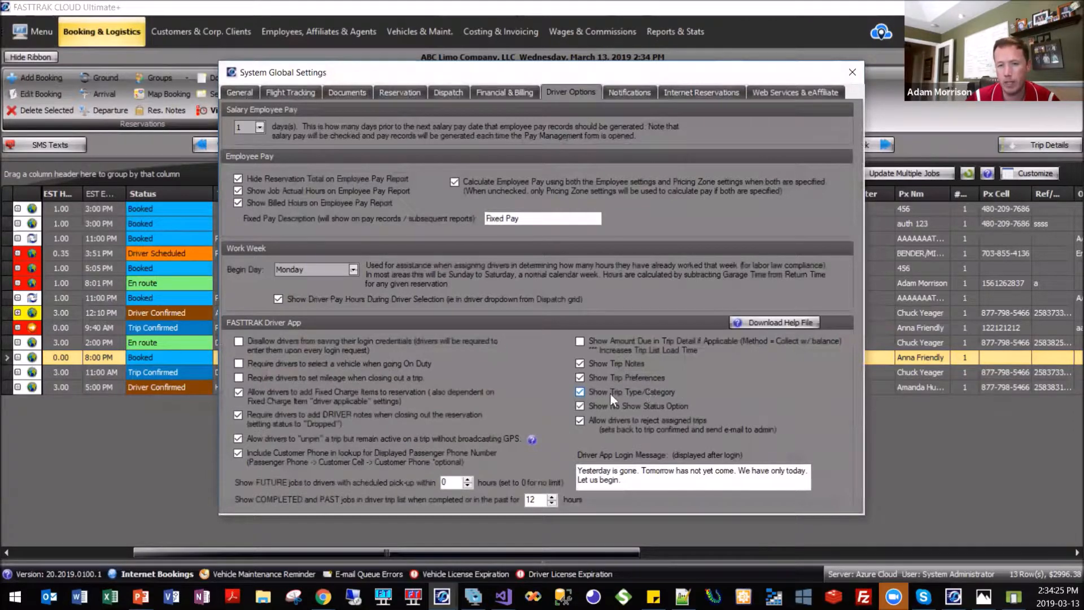
drag(529, 81, 517, 47)
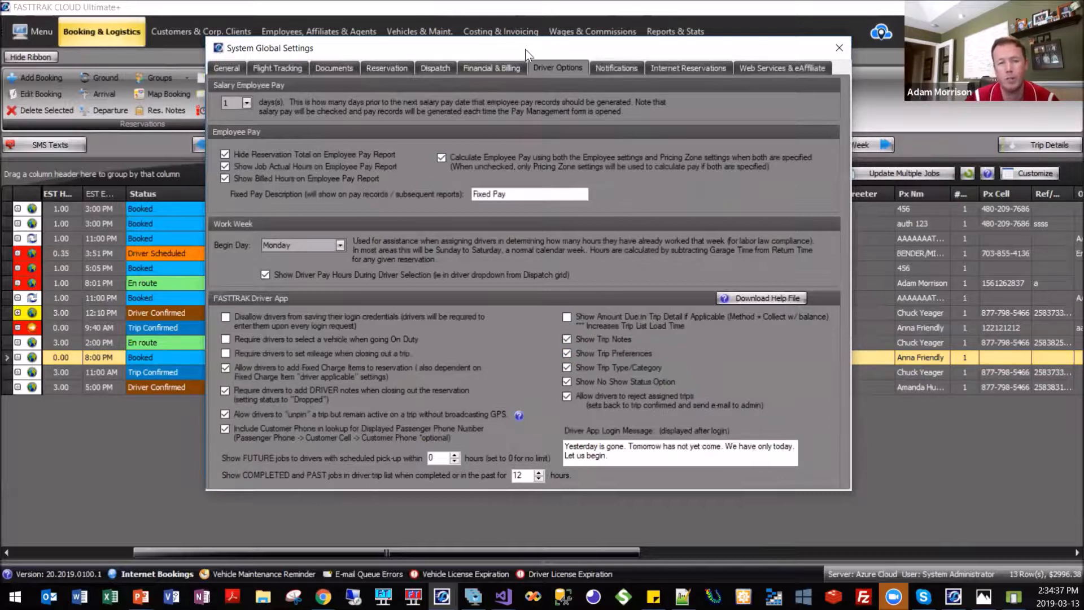
drag(525, 49, 535, 56)
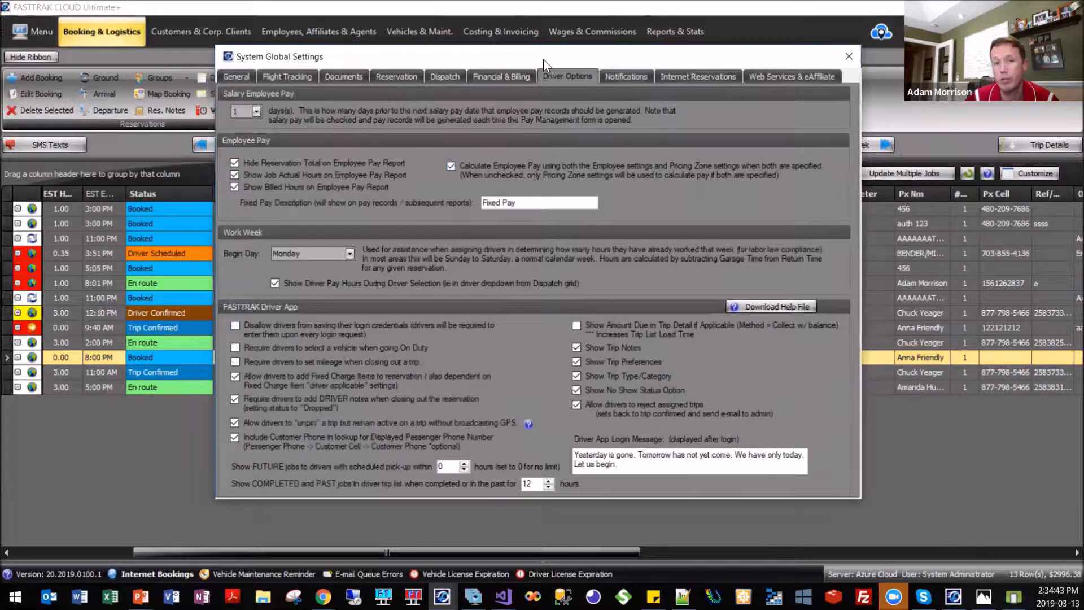
drag(540, 59, 538, 62)
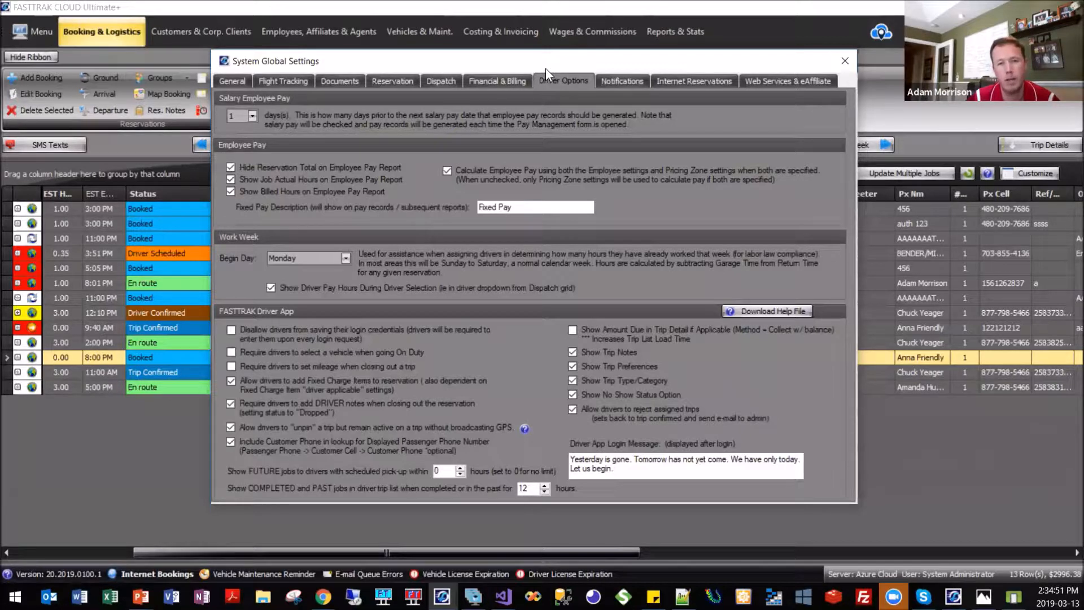
drag(528, 63, 525, 62)
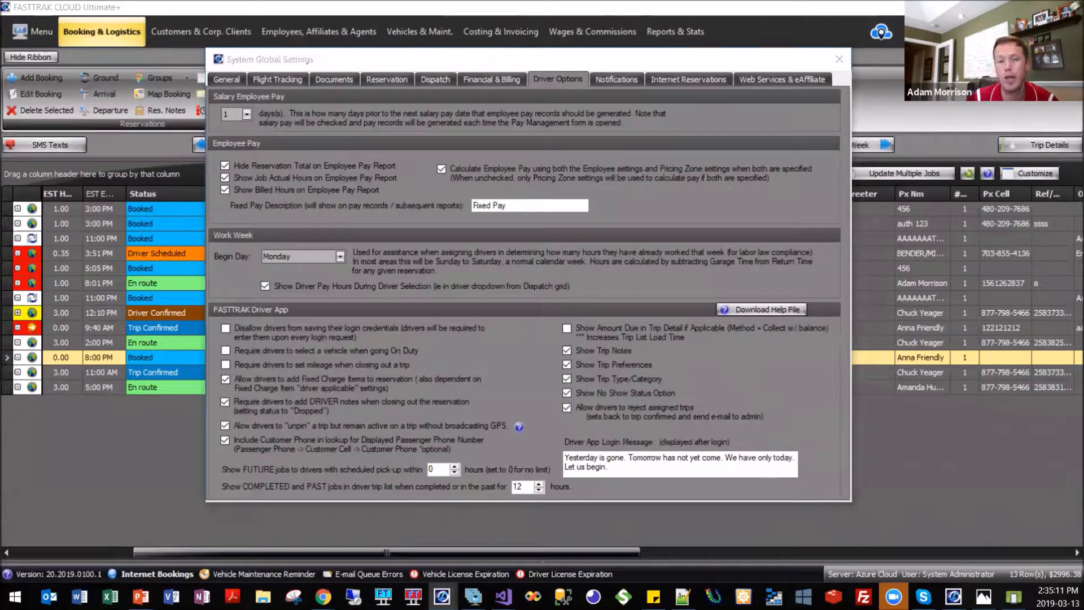
Switch back to the Android Emulator and open the 3:30 PM trip's details in the driver app.
key(alt+Tab)
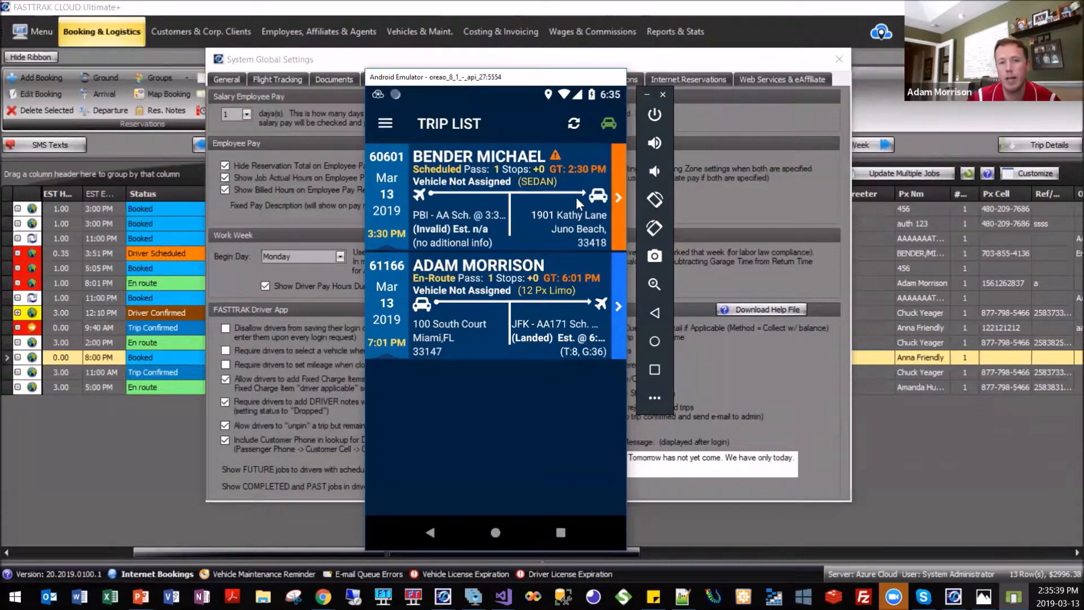
click(524, 206)
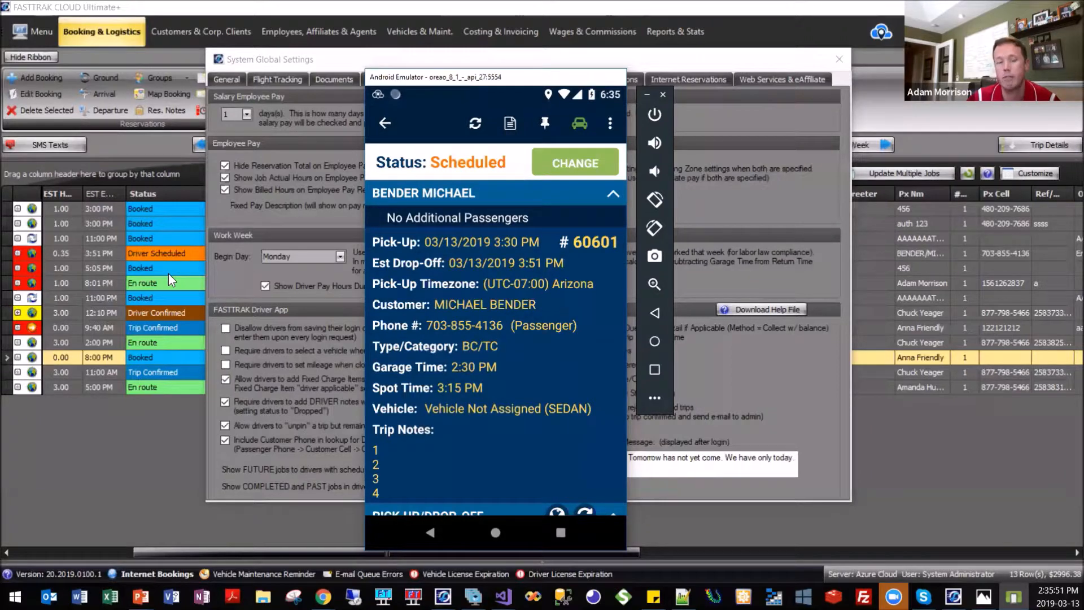
View the status choices available for the 3:30 PM trip and cancel without picking one.
click(576, 172)
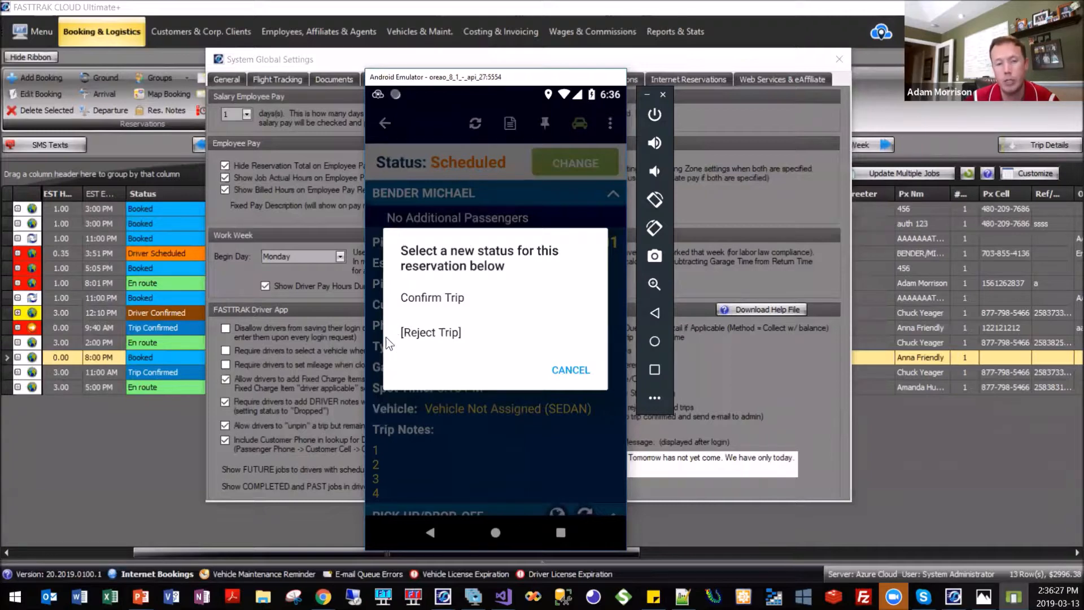
click(568, 373)
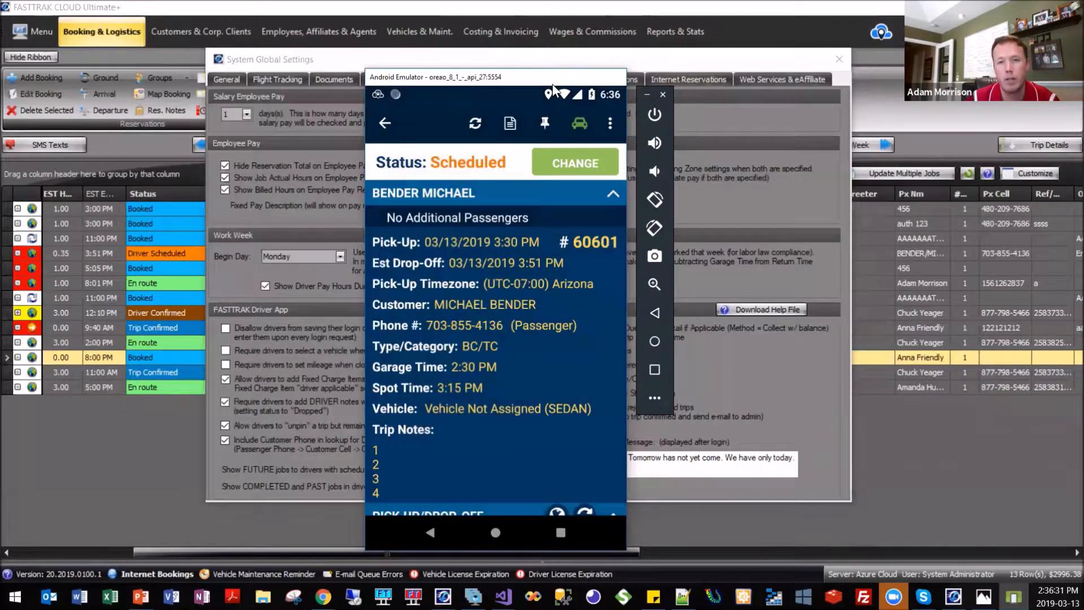
Arrange the emulator and the System Global Settings window side by side and return the driver app to its trip list.
drag(552, 83, 940, 94)
drag(693, 59, 575, 65)
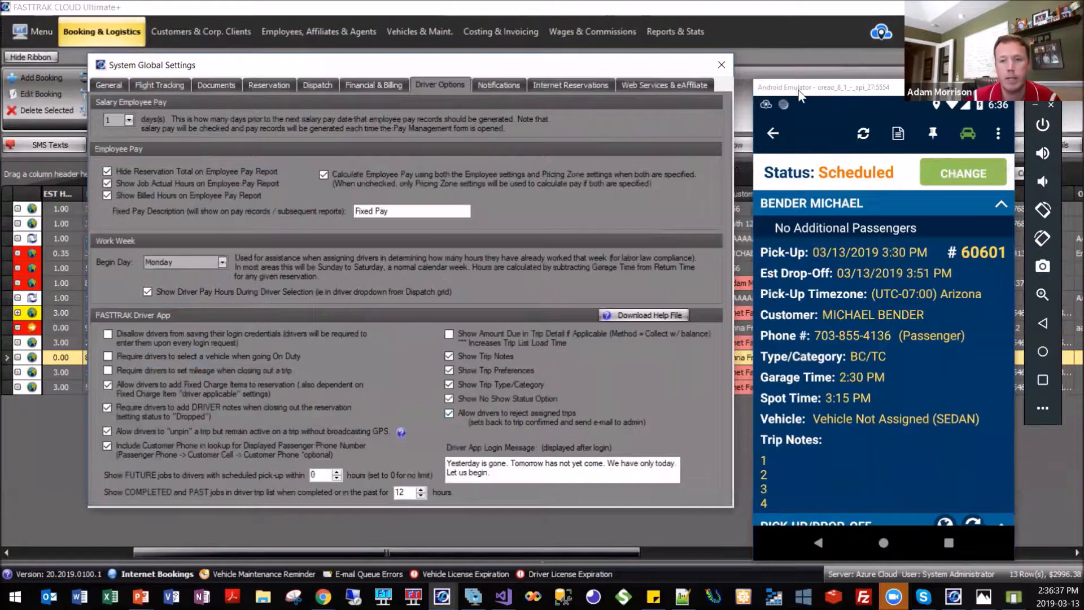
mouse_move(798, 89)
mouse_down()
mouse_move(768, 74)
mouse_move(780, 82)
mouse_up()
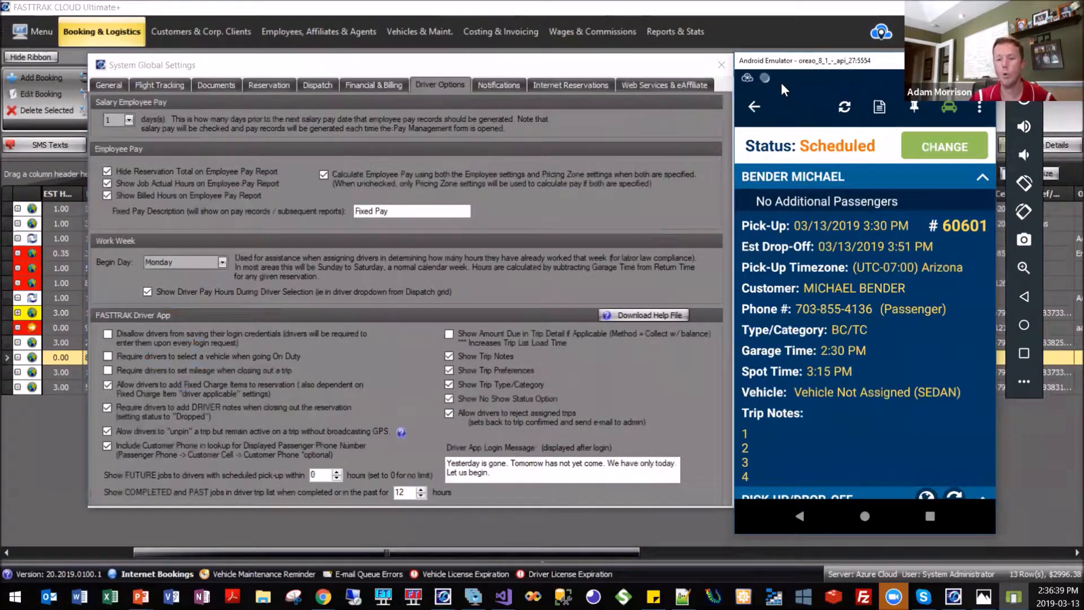
click(751, 107)
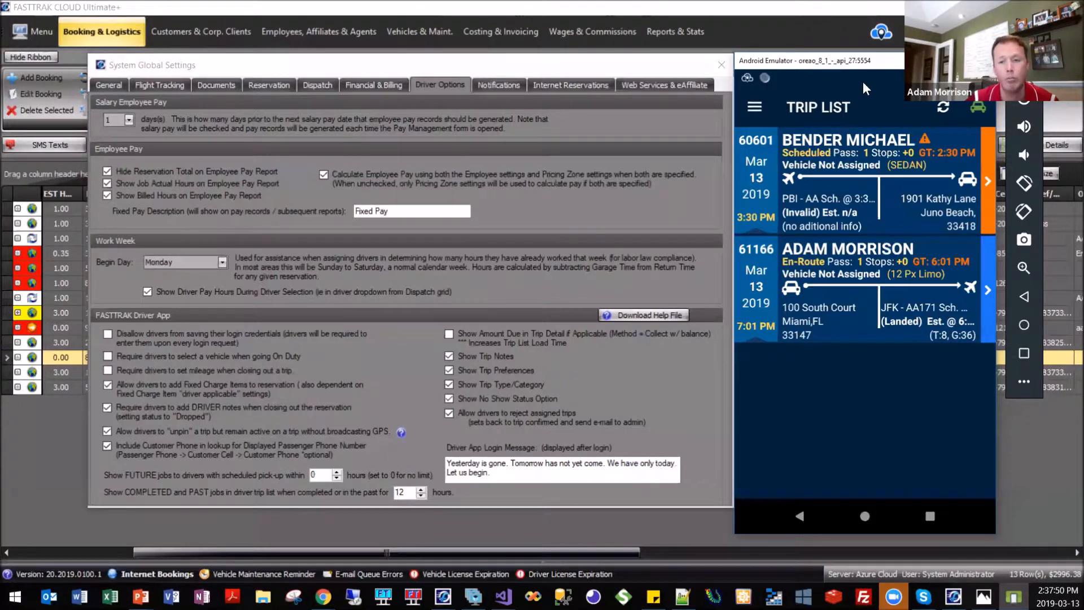
drag(848, 65, 870, 65)
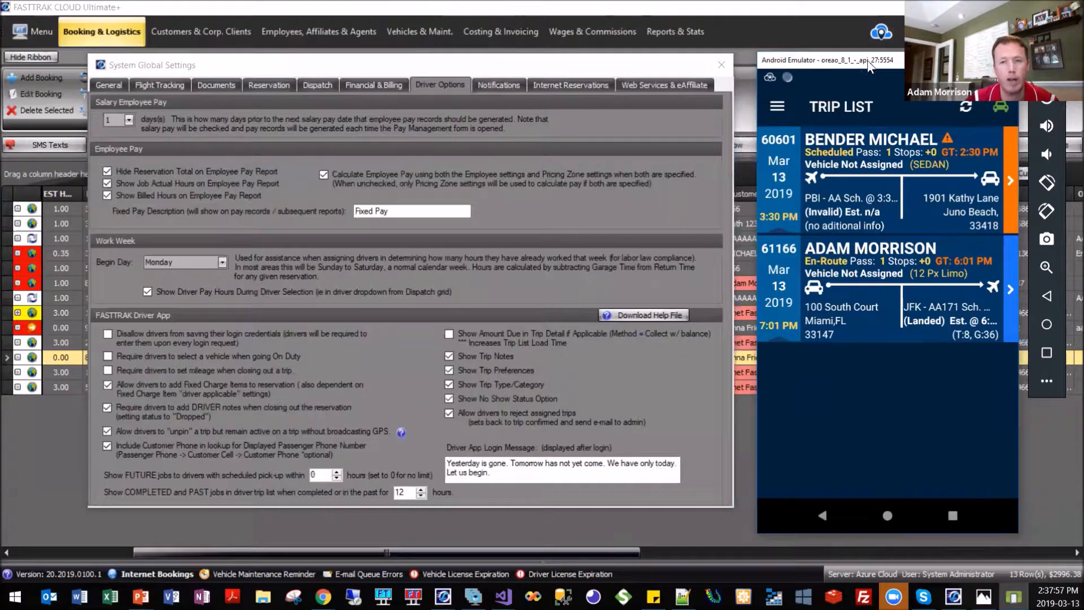
drag(866, 66, 863, 49)
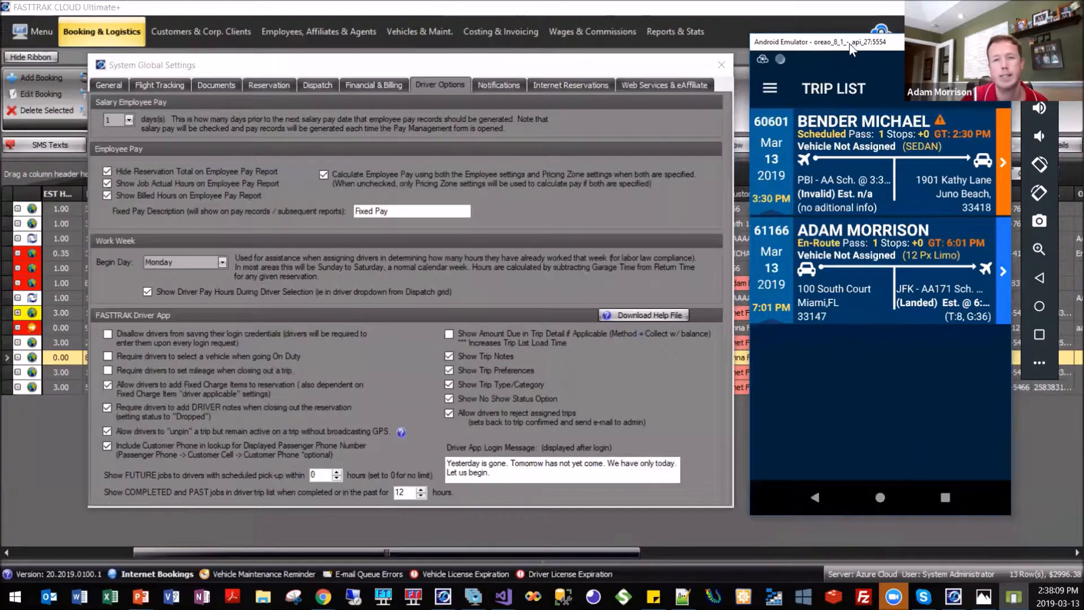
drag(849, 43, 860, 64)
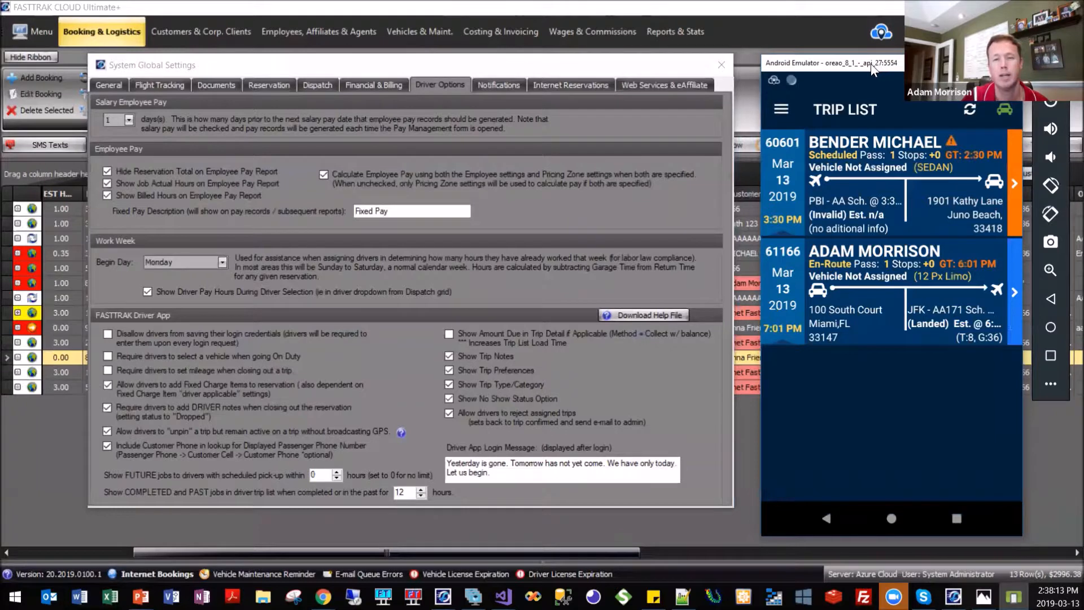
drag(878, 64, 870, 65)
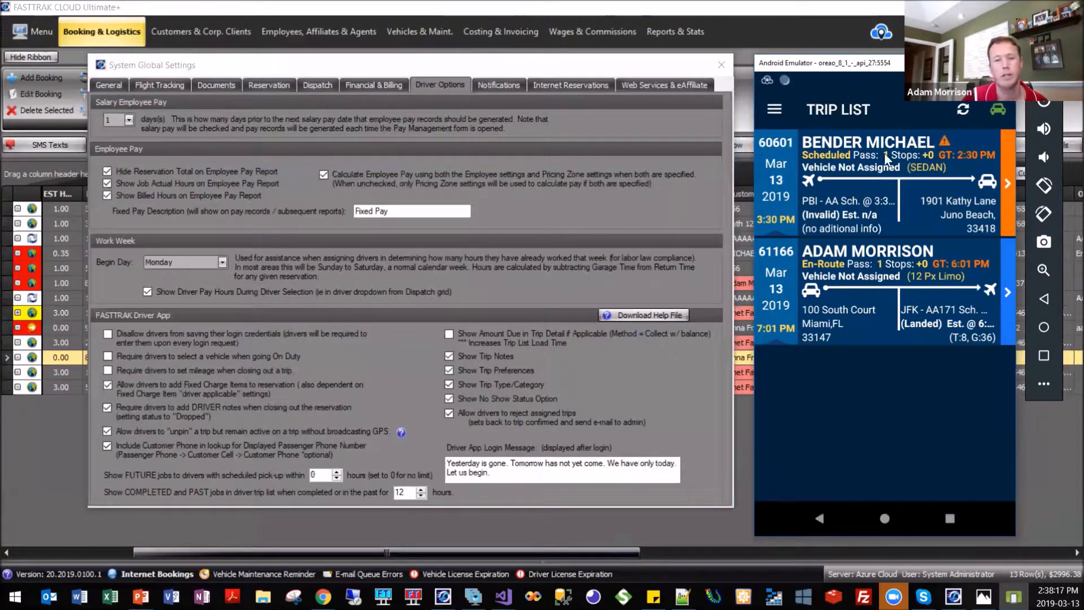
drag(860, 67, 814, 60)
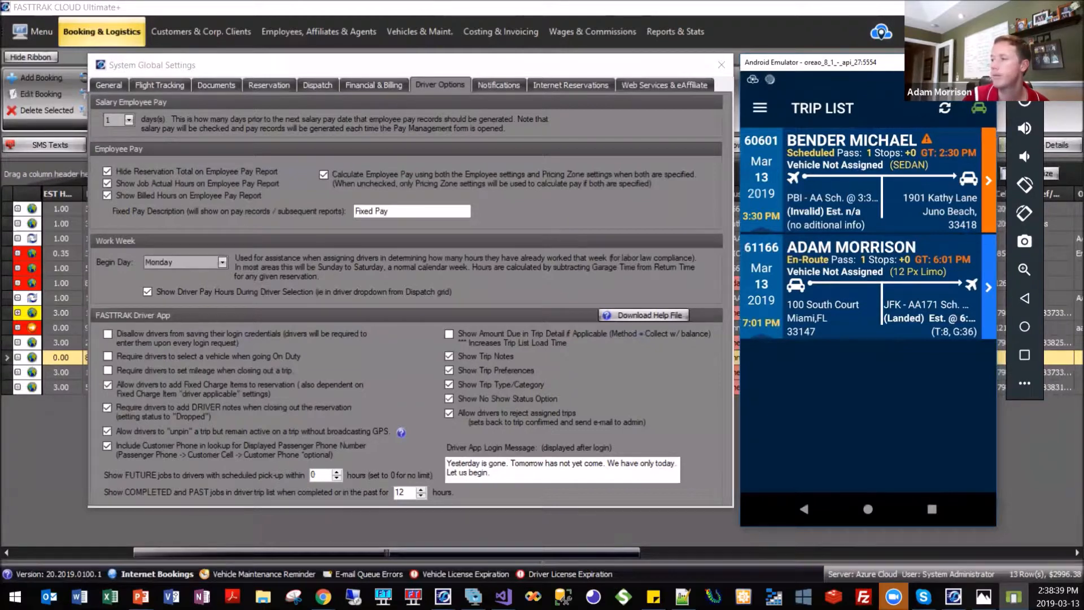
Switch to the Webinars page in Chrome, minimize the emulator and review the list of webinar presentations.
click(558, 72)
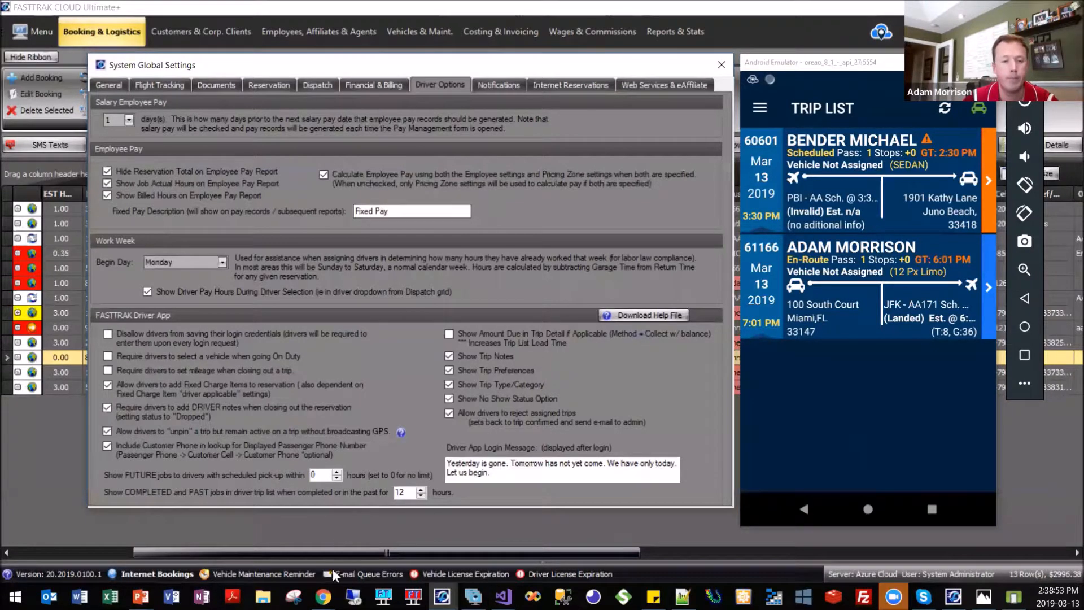
click(324, 596)
click(371, 562)
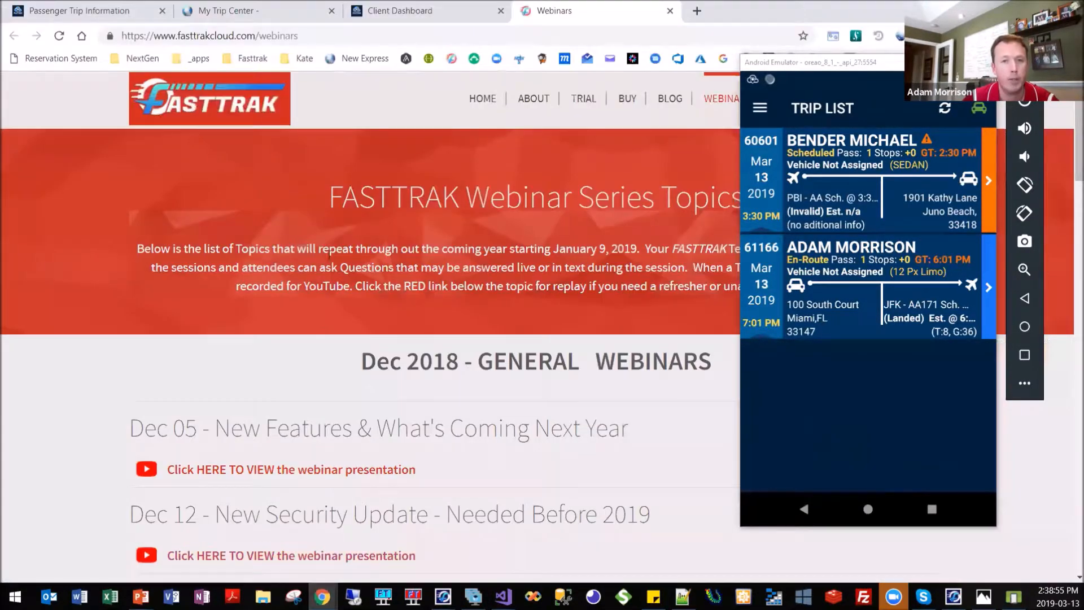
scroll(89, 391, down, 3)
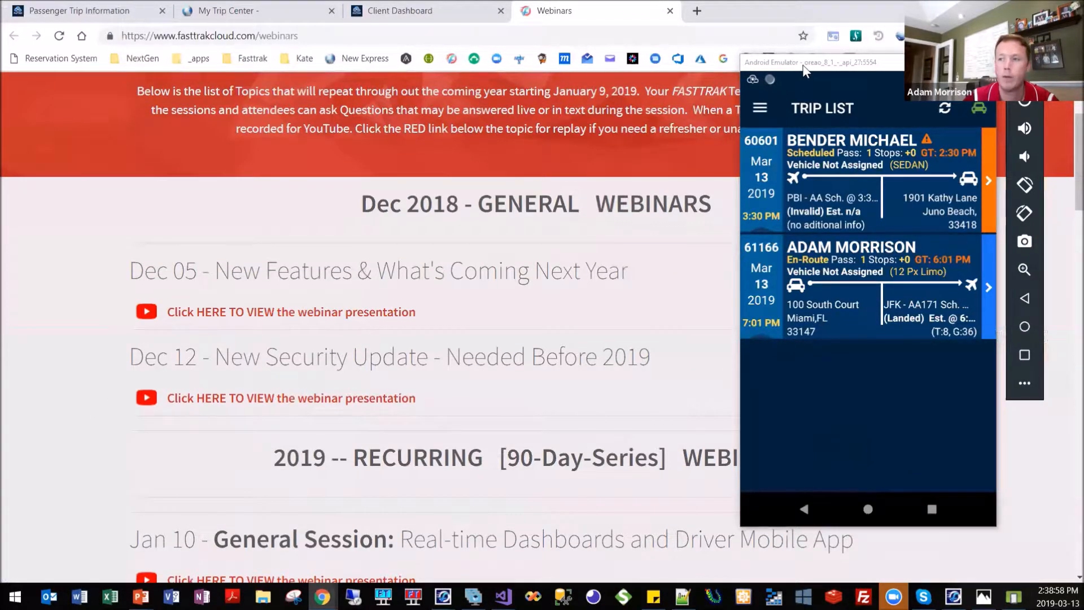
click(1015, 80)
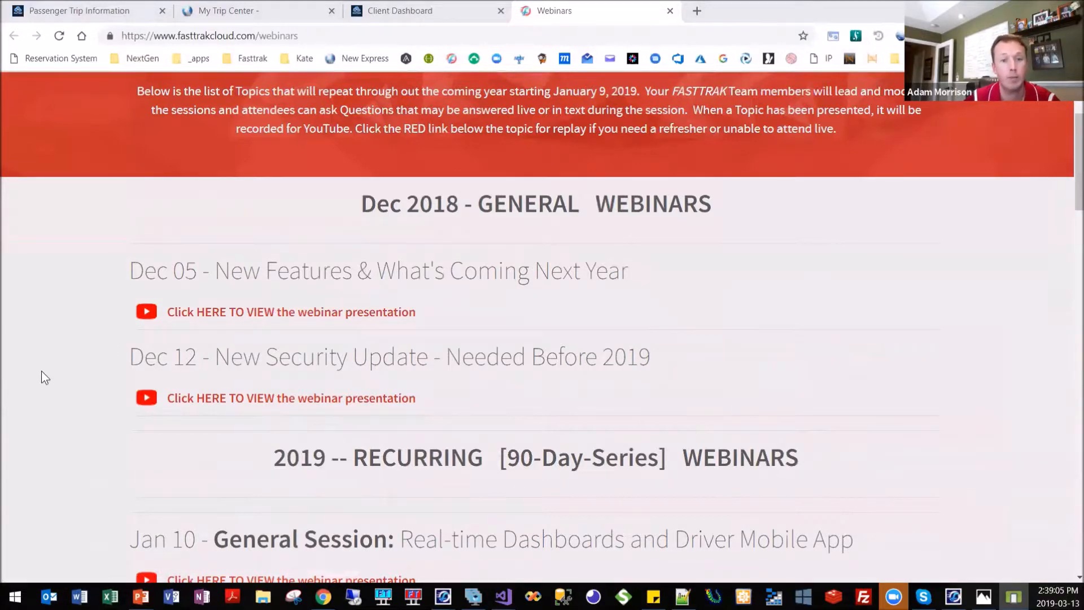
scroll(81, 422, down, 3)
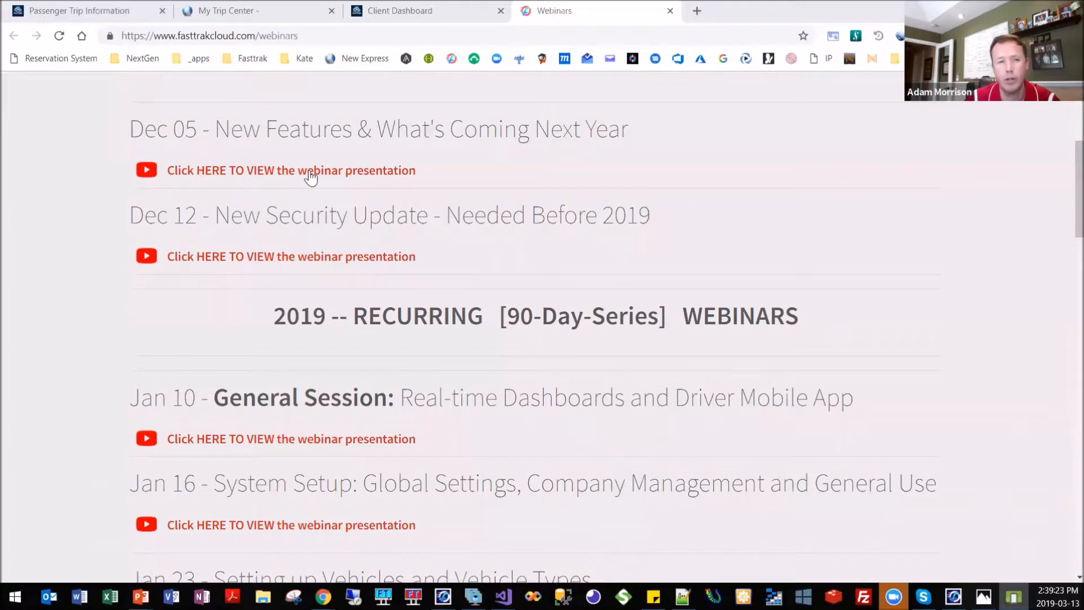
Show the Passenger Trip Information page in a narrow, phone-sized browser window with the trip detail expanded.
click(84, 9)
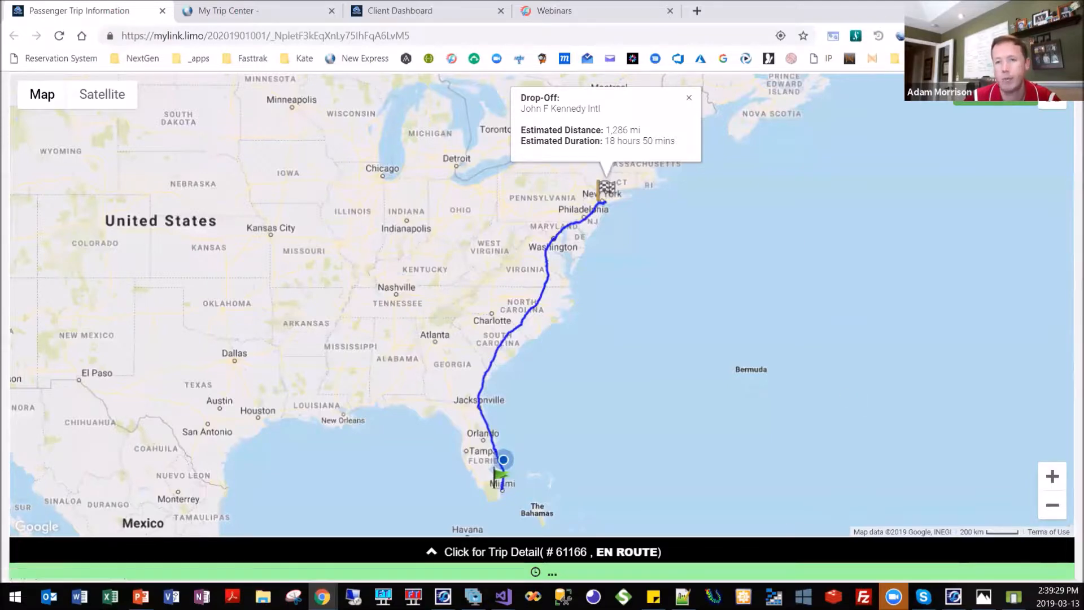
click(1038, 8)
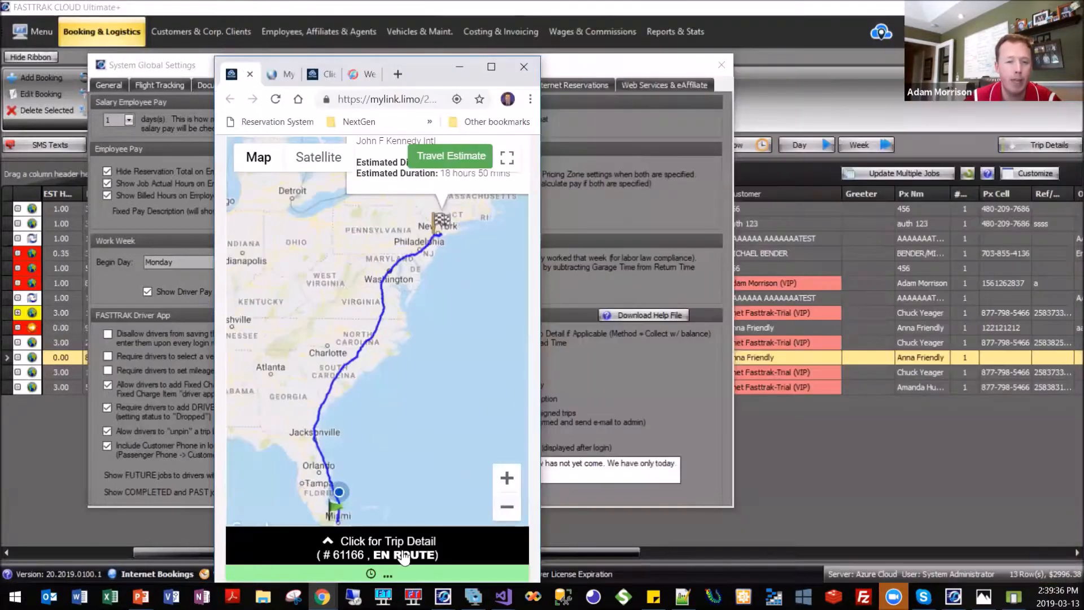
click(387, 542)
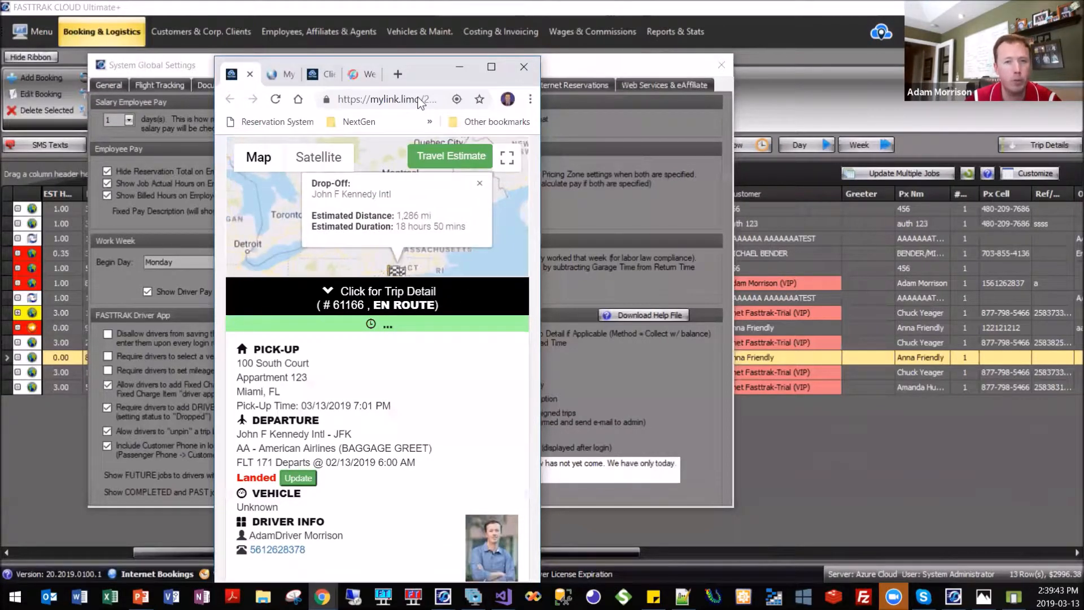
drag(425, 56, 427, 36)
Toggle the passenger trip detail to compare the route map and driver info, and maximize the browser window.
click(469, 305)
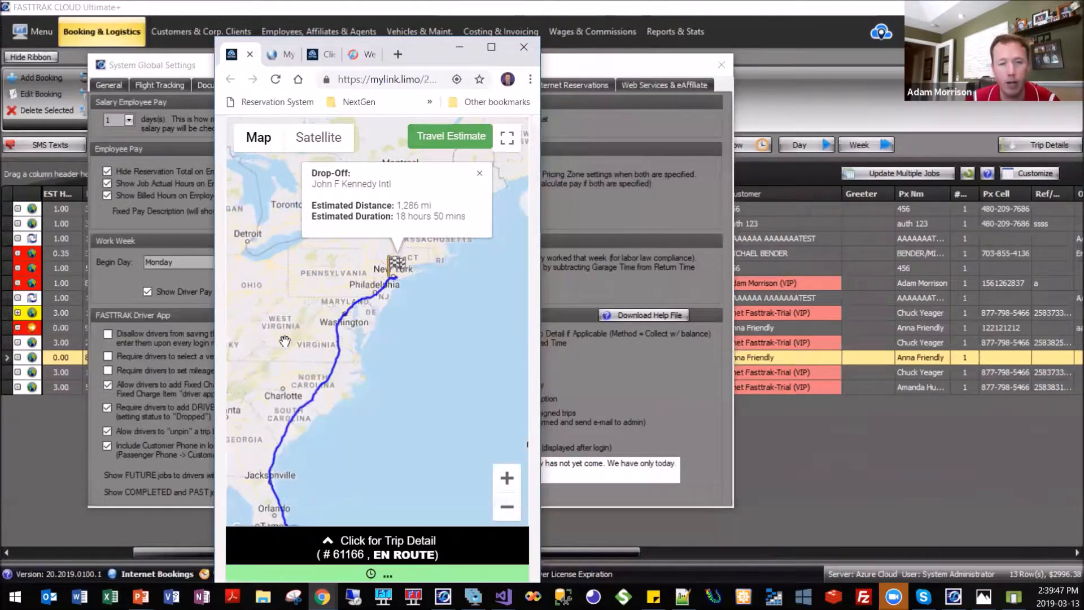
click(477, 543)
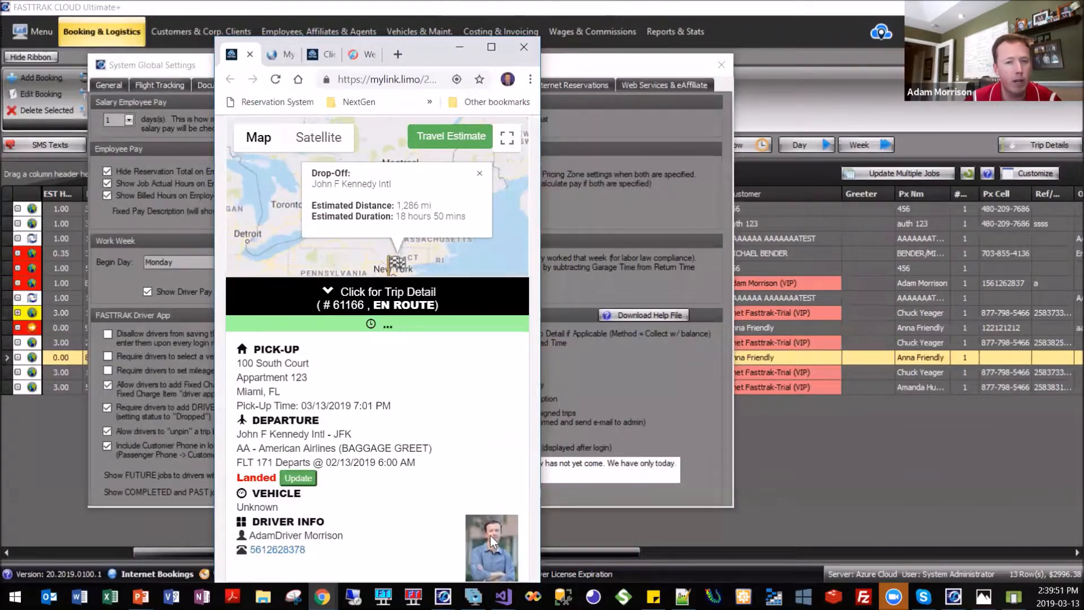
click(472, 305)
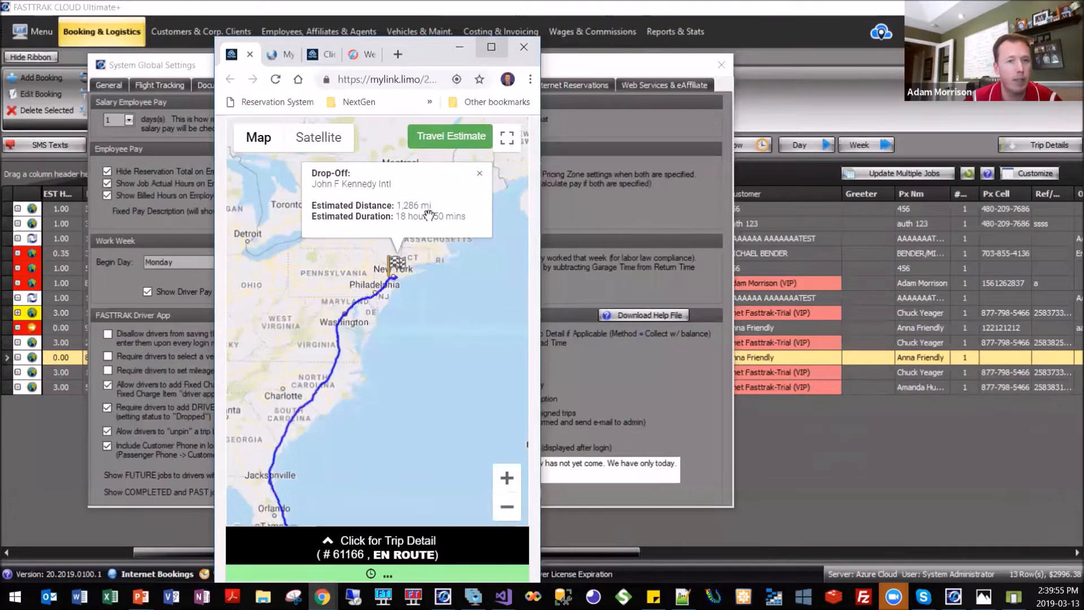
click(491, 47)
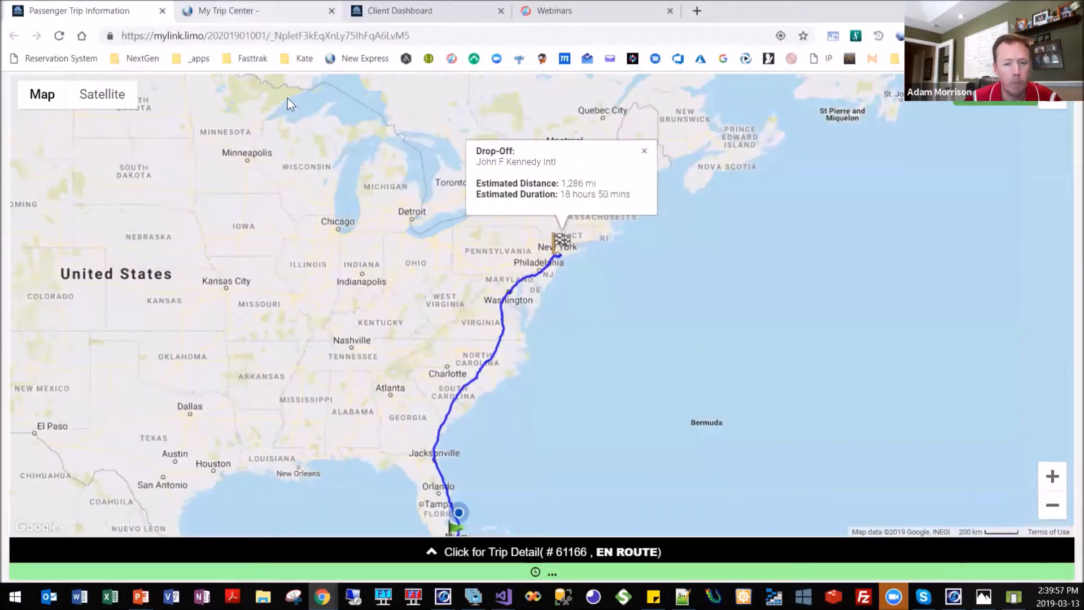
Switch to FASTTRAK CLOUD and examine the open customer profile's Document Options, including Show Client Trip Dashboard.
click(442, 596)
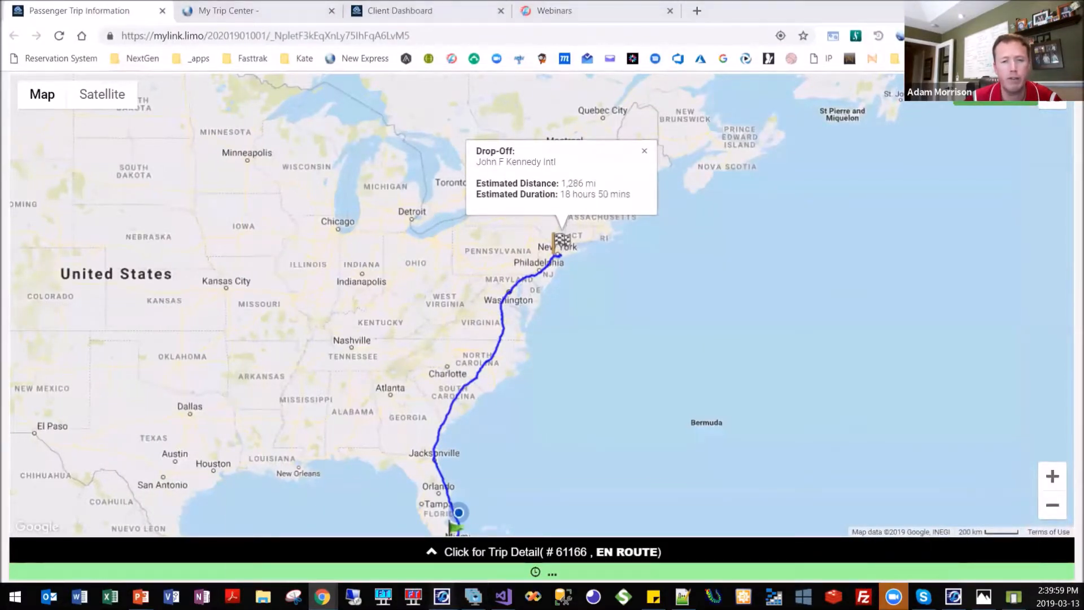
click(647, 491)
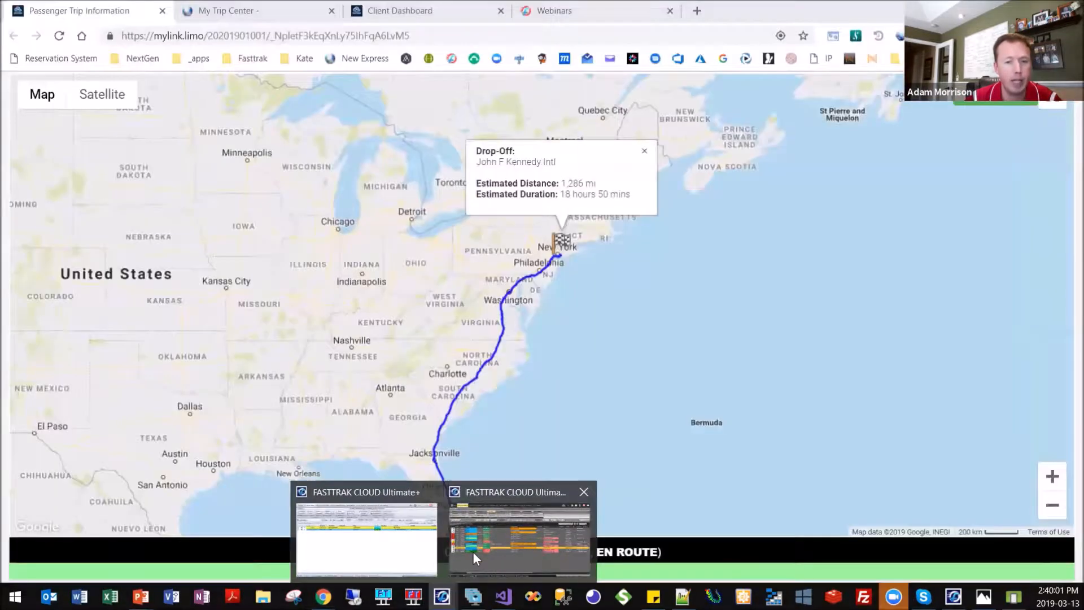
click(472, 551)
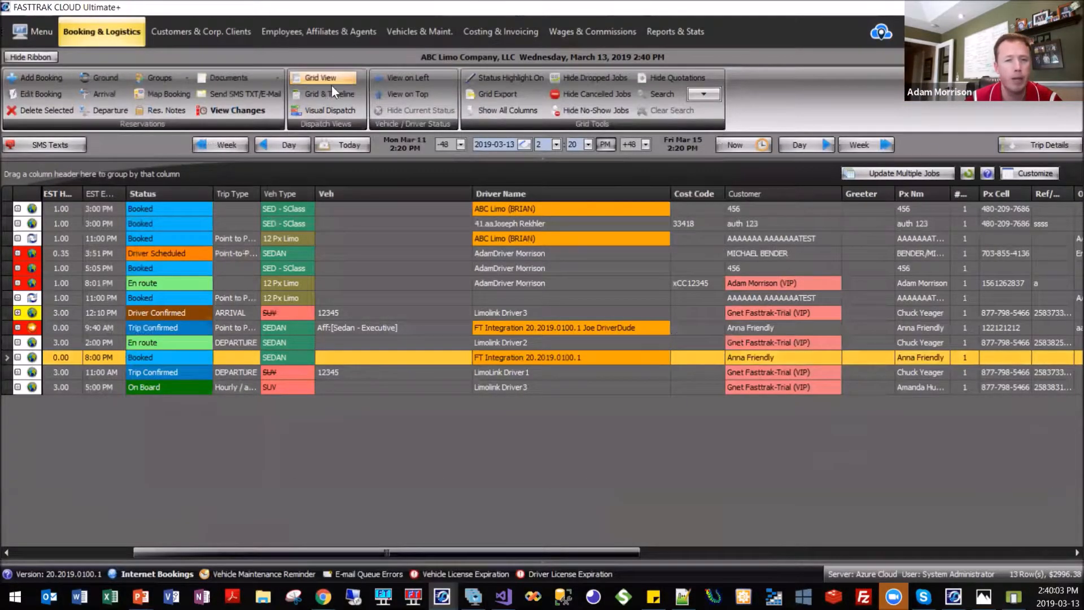
click(217, 33)
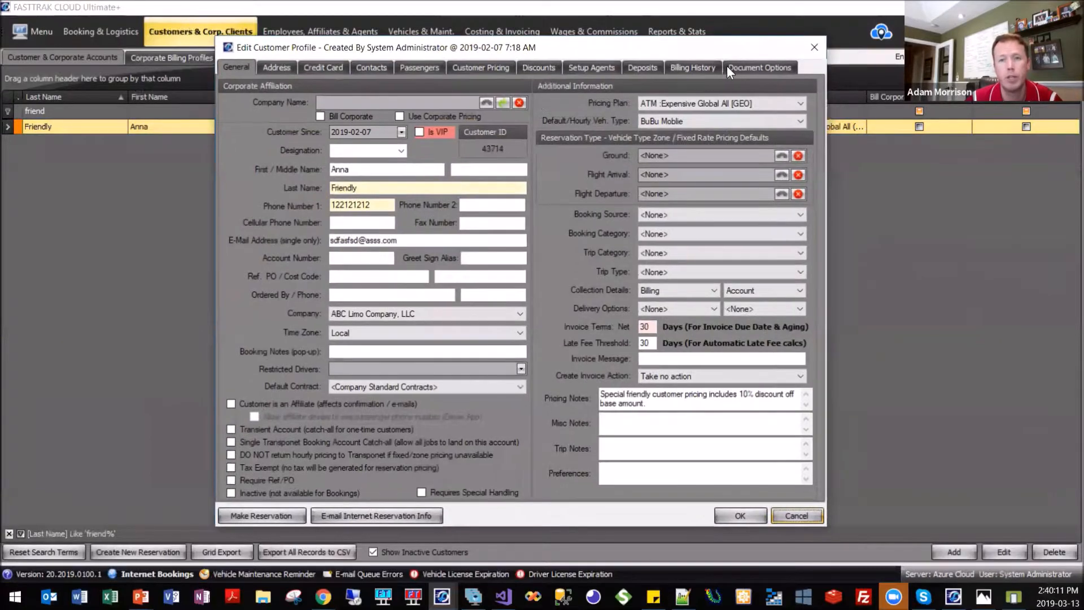
click(740, 68)
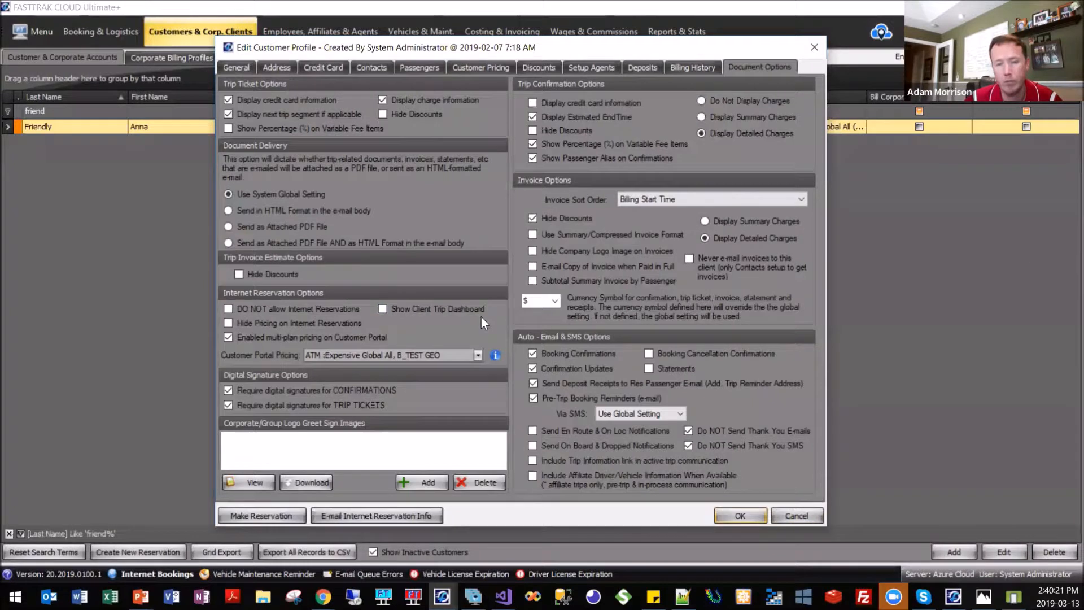
drag(489, 51, 548, 48)
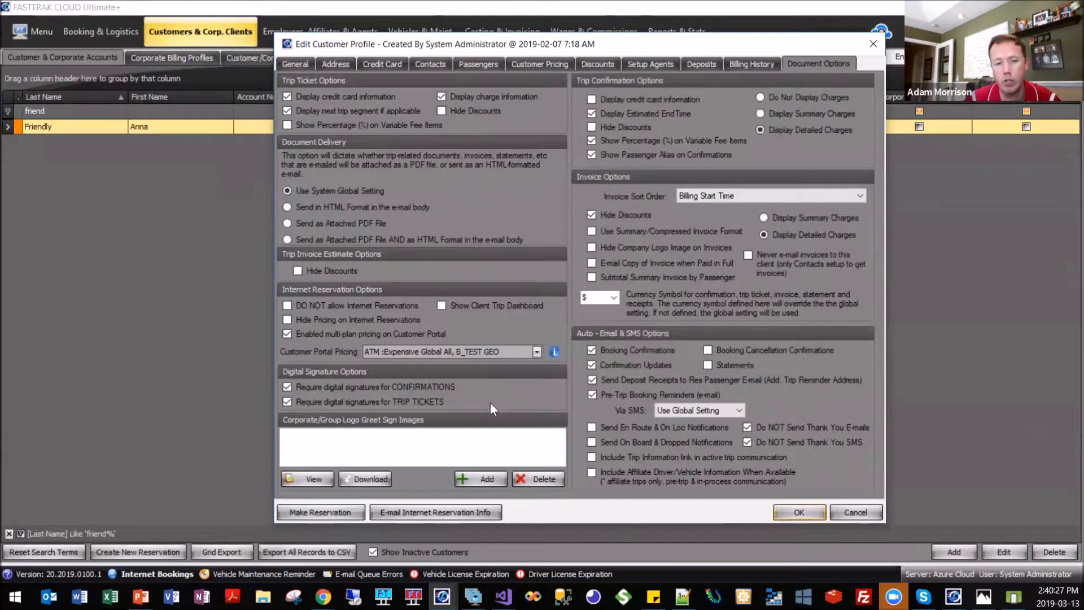
Switch back to Chrome and highlight the Trip Dashboard link on the My Trip Center reservations page.
click(323, 596)
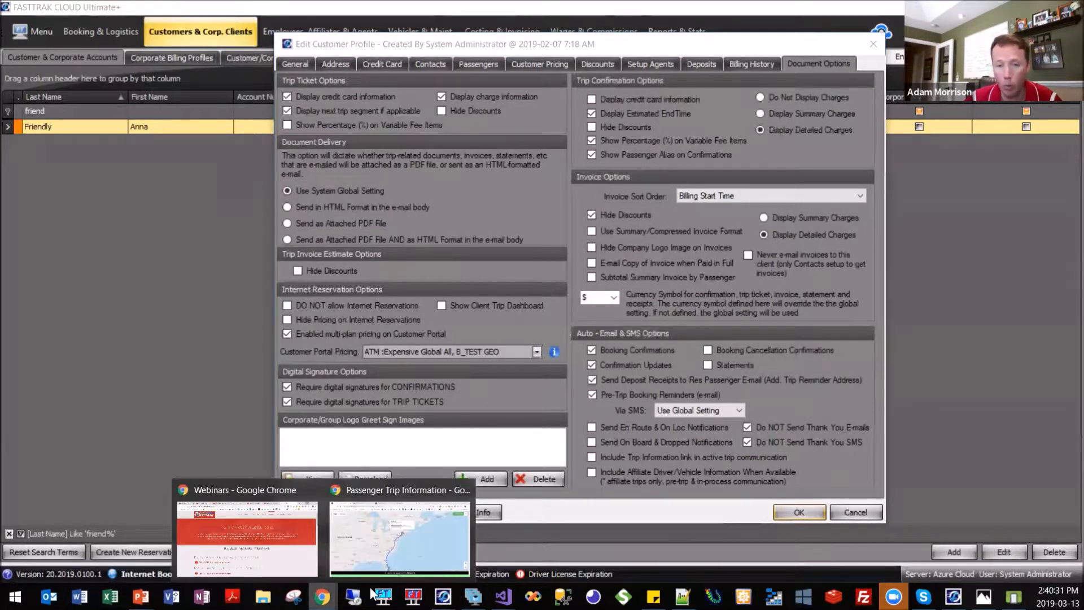
click(408, 567)
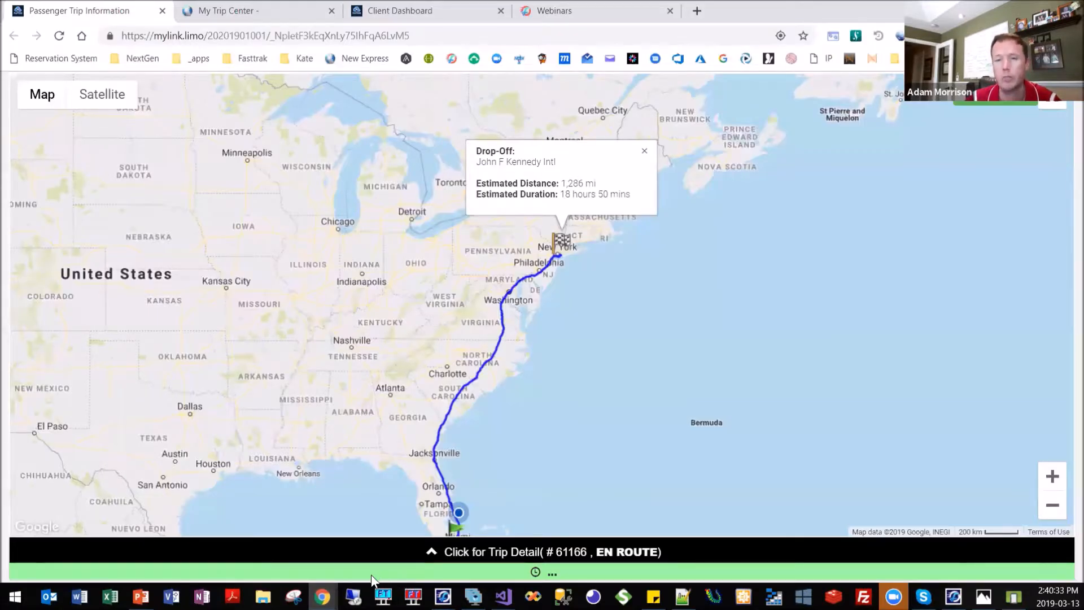
key(ctrl+Tab)
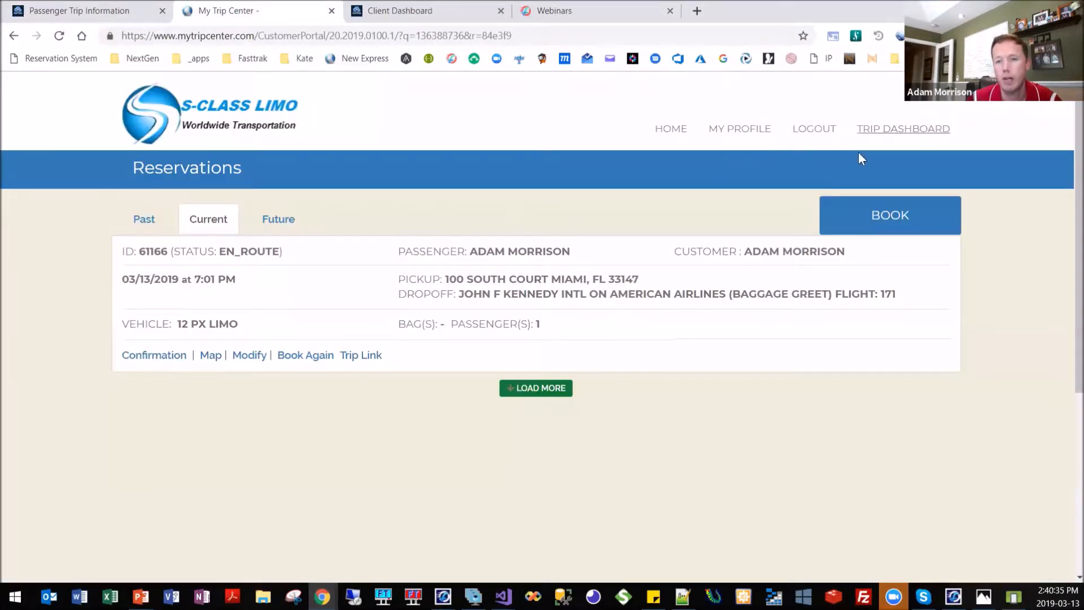
drag(965, 129, 856, 134)
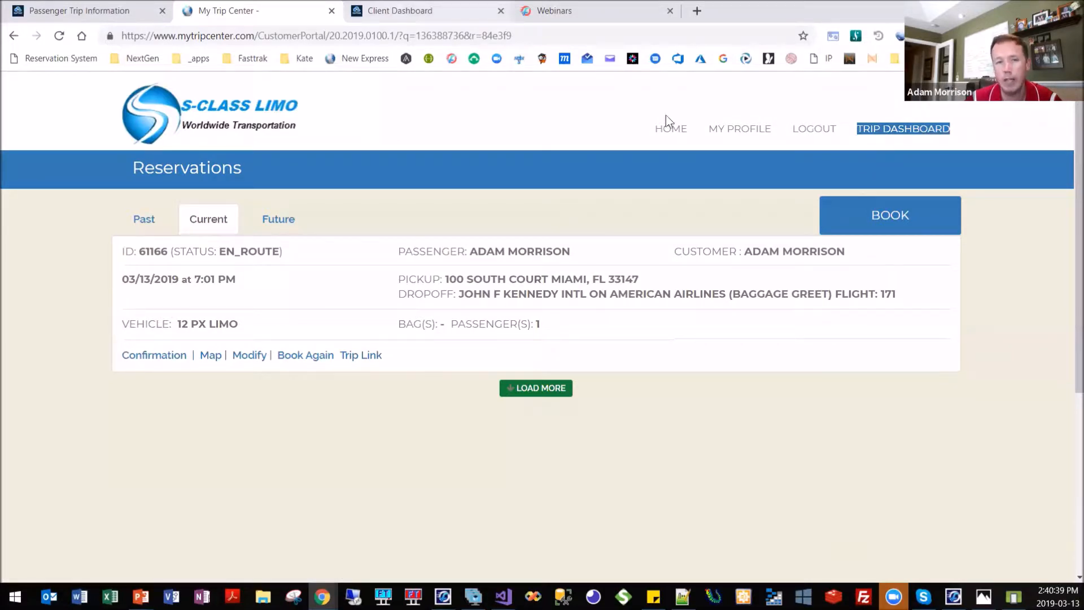
Open the Client Dashboard page and examine the en-route trip's route on the map around the Miami pick-up.
click(396, 12)
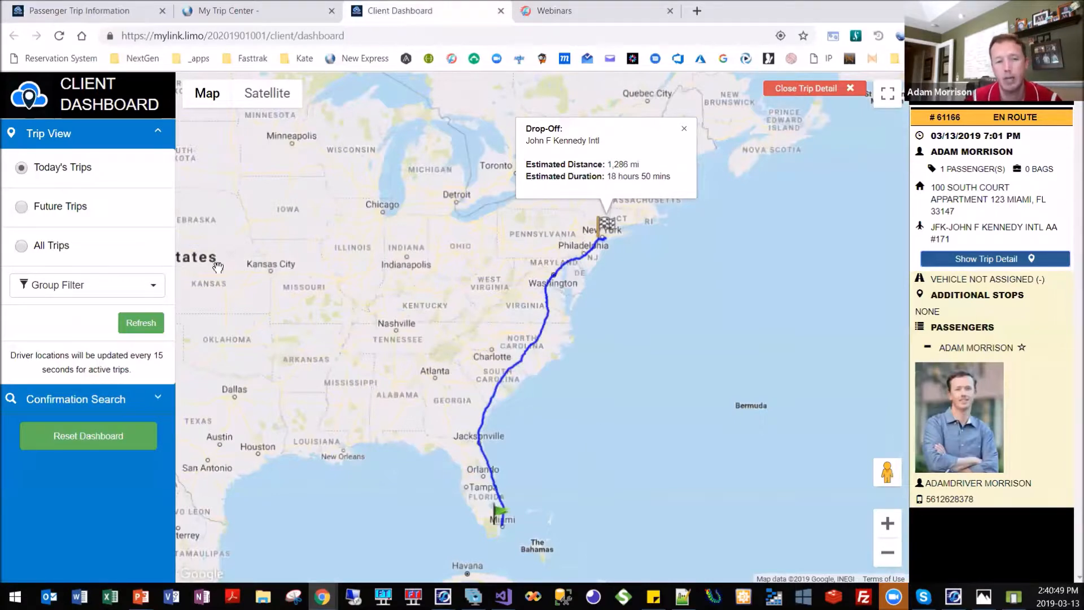
scroll(226, 277, up, 1)
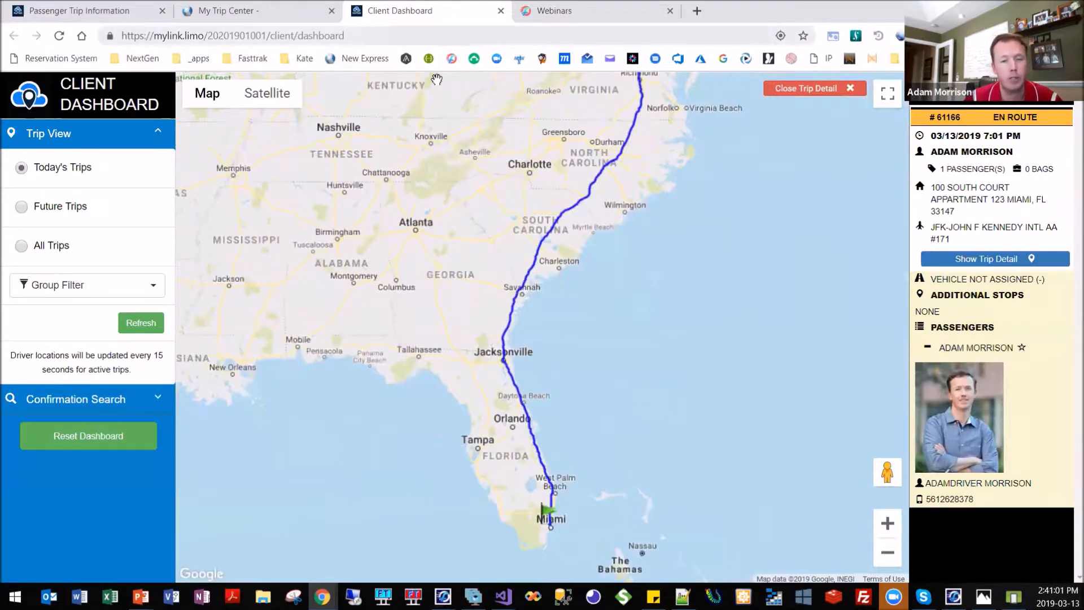
scroll(563, 319, up, 2)
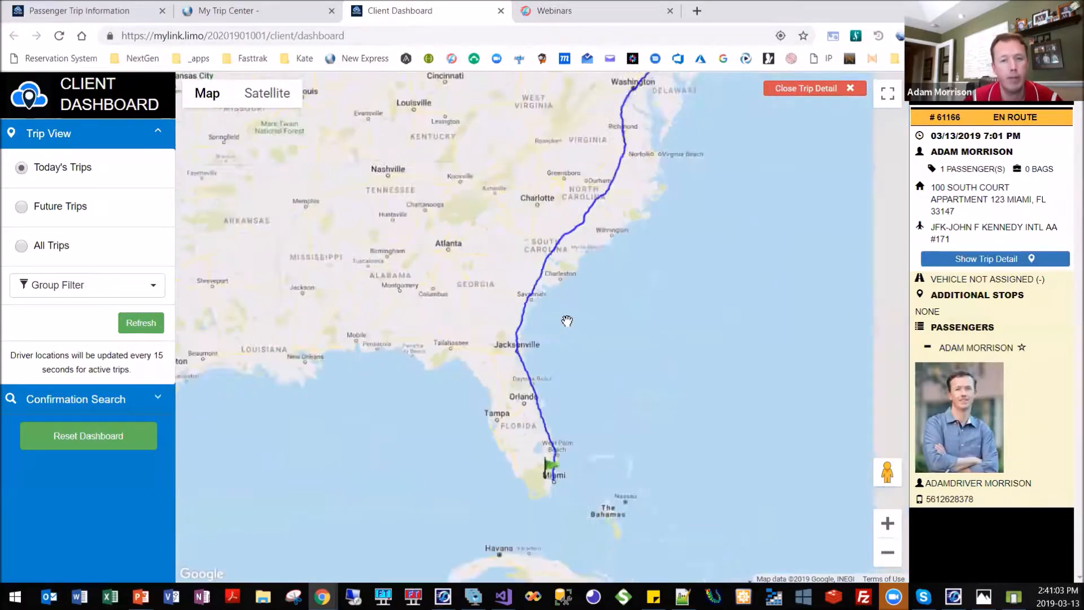
Examine the full trip route from Miami to New York on the dashboard map, then view and close the trip's information popup.
scroll(584, 313, down, 3)
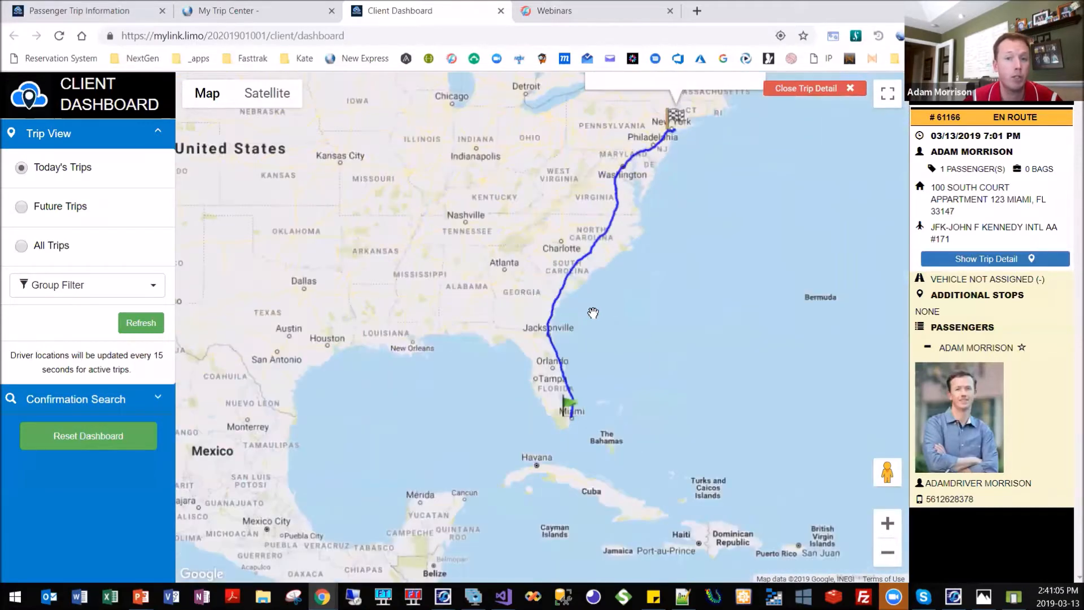
click(619, 295)
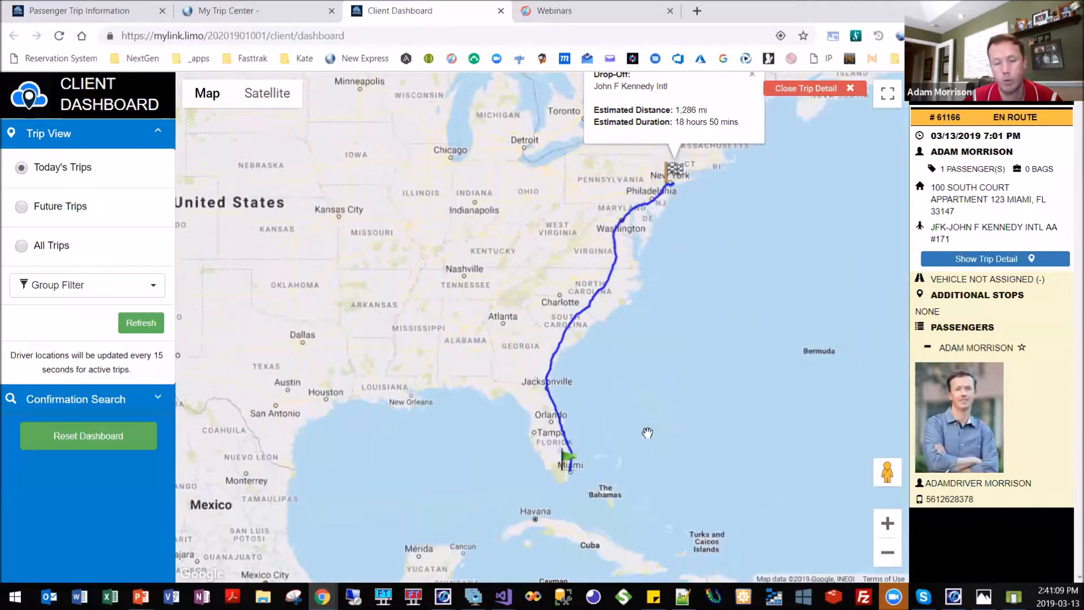
click(559, 361)
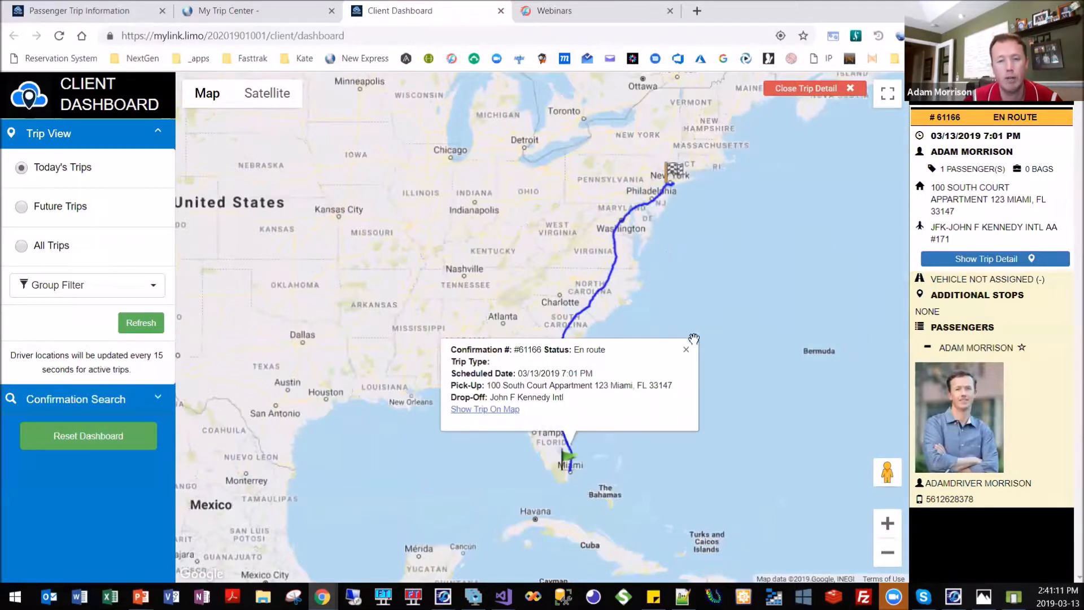
click(690, 347)
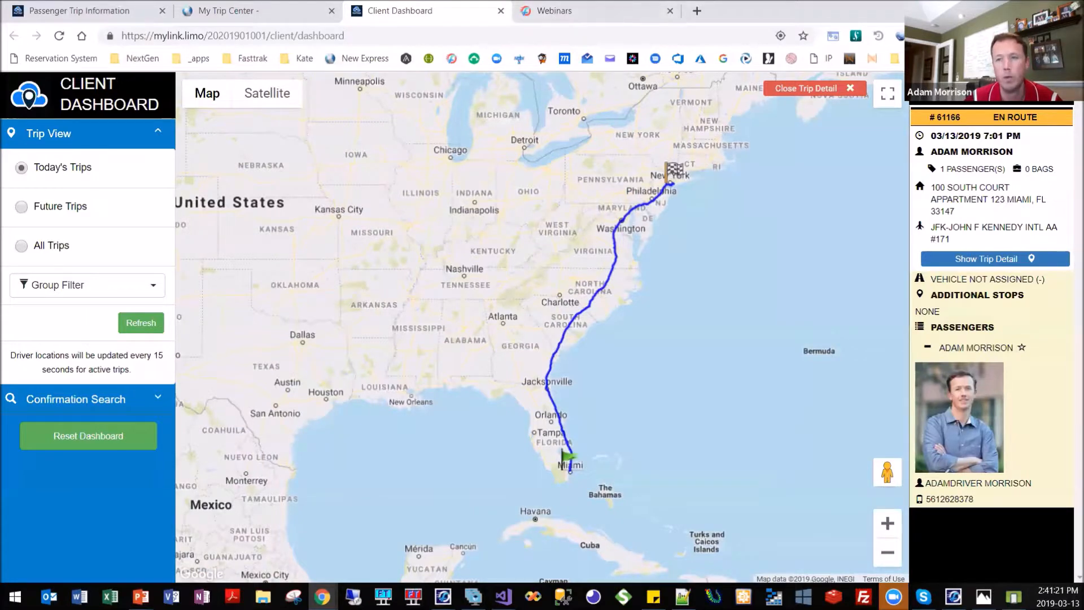
Switch to FASTTRAK CLOUD, close the customer profile, and bring the dispatch grid back to its first columns.
key(alt+Tab)
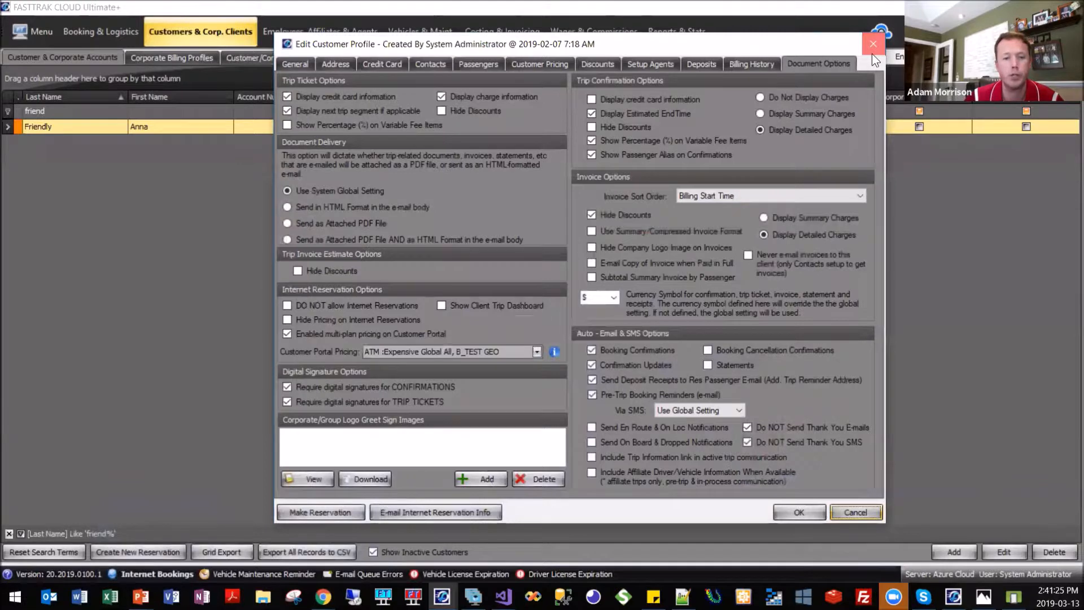
click(872, 45)
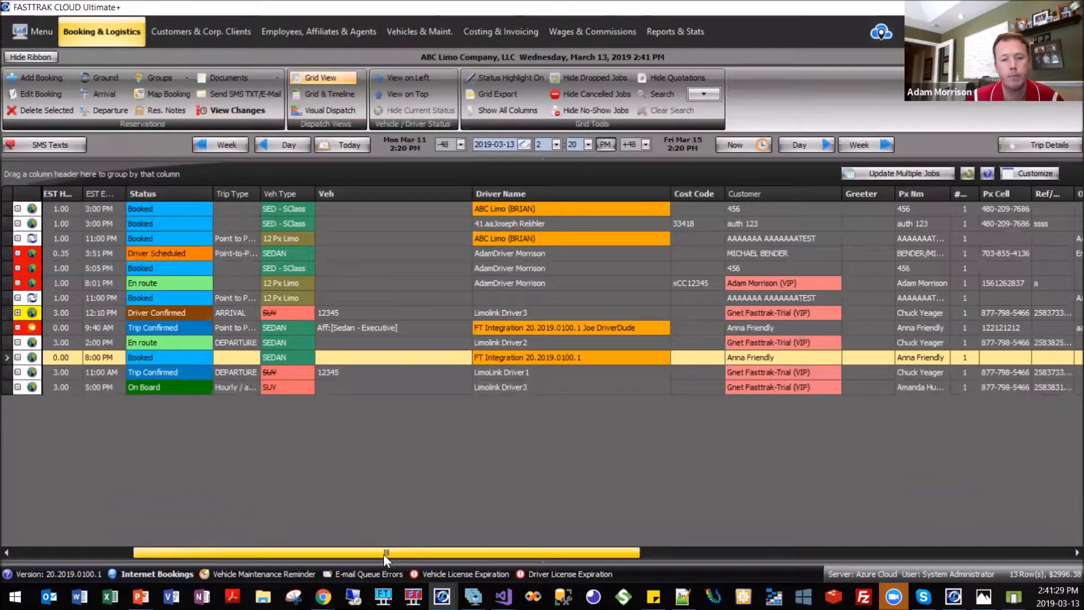
drag(290, 553, 262, 550)
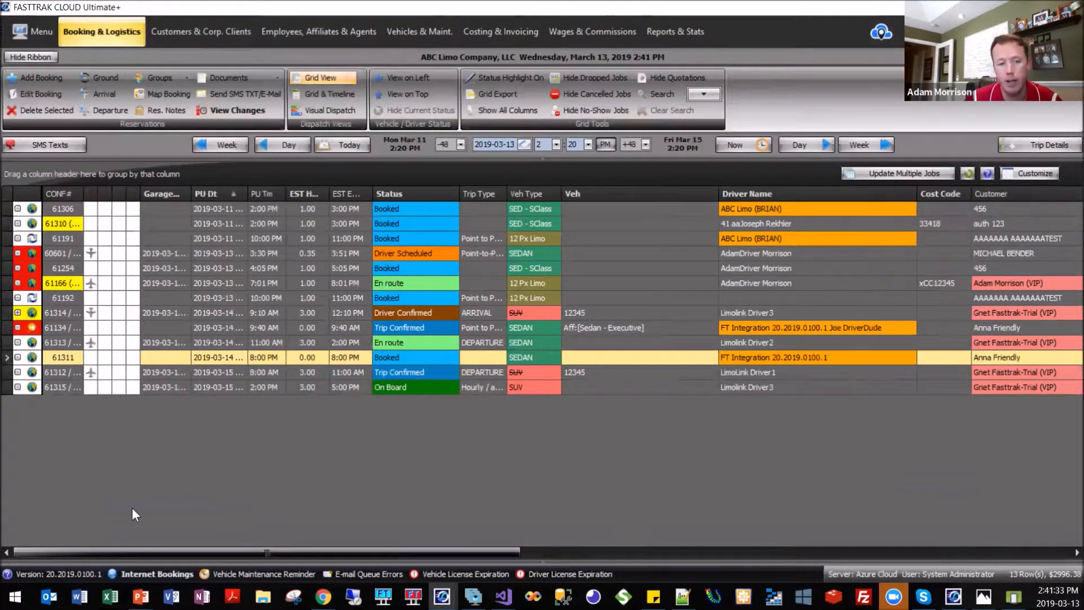
Open the release notes from the version link and highlight the 20.2019.0100.1 (02/2019) version heading and its date.
click(75, 558)
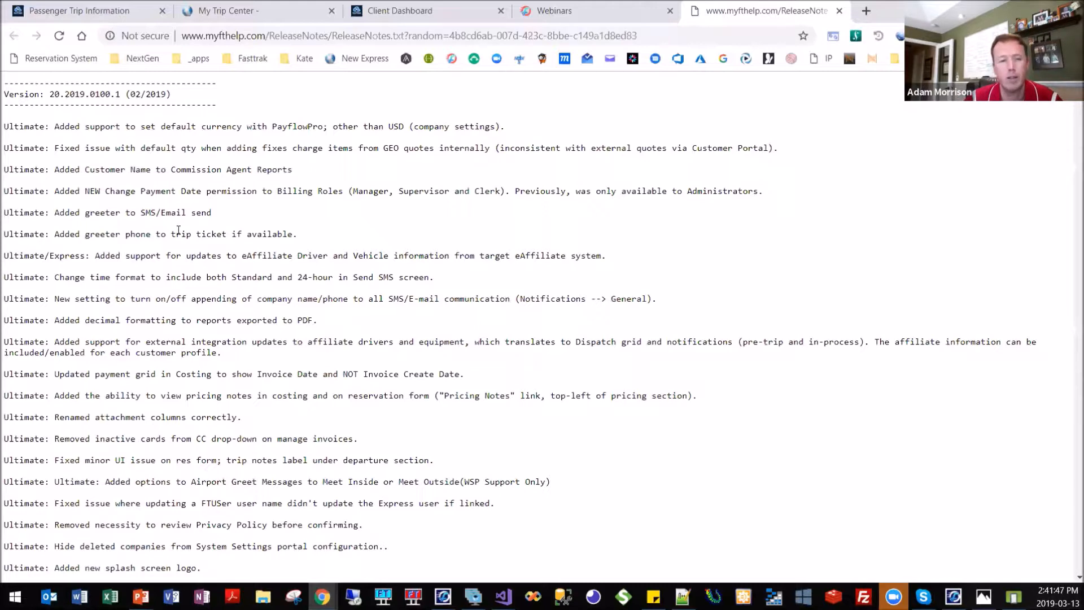
scroll(178, 234, down, 1)
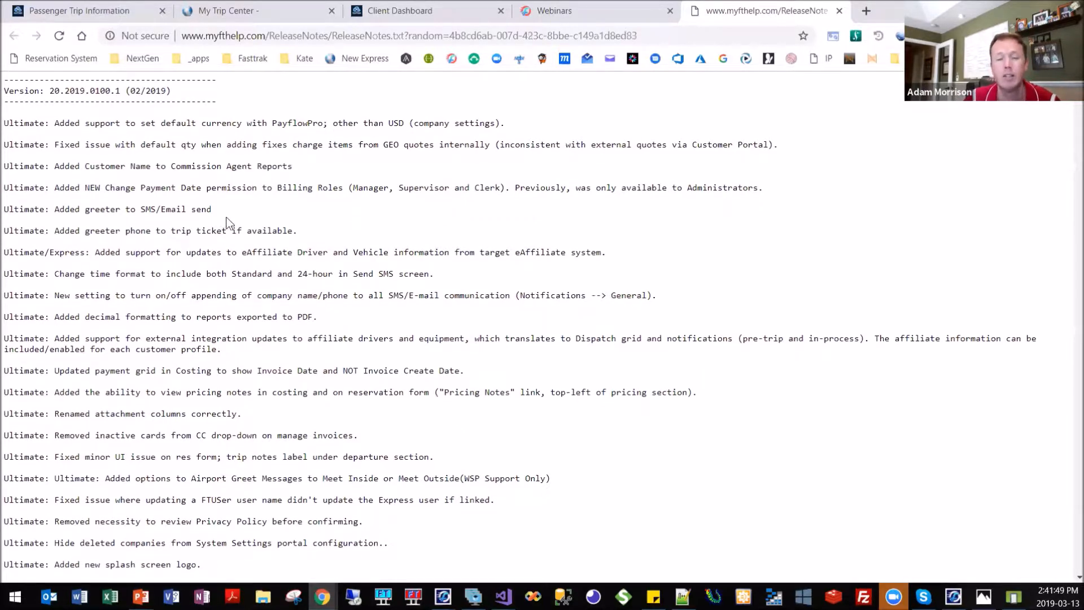
scroll(235, 218, down, 1)
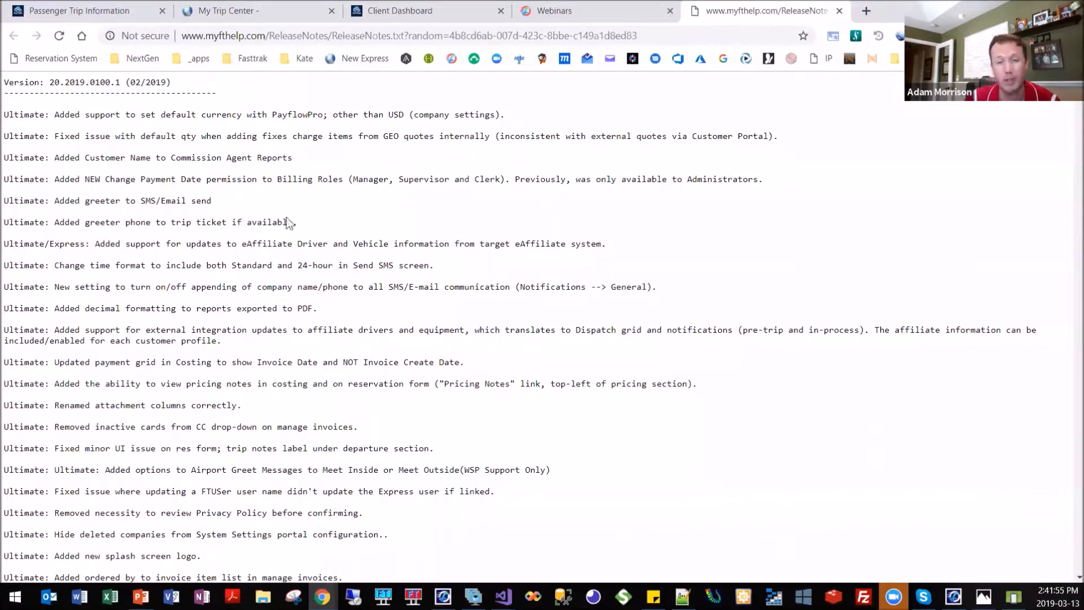
scroll(266, 180, up, 1)
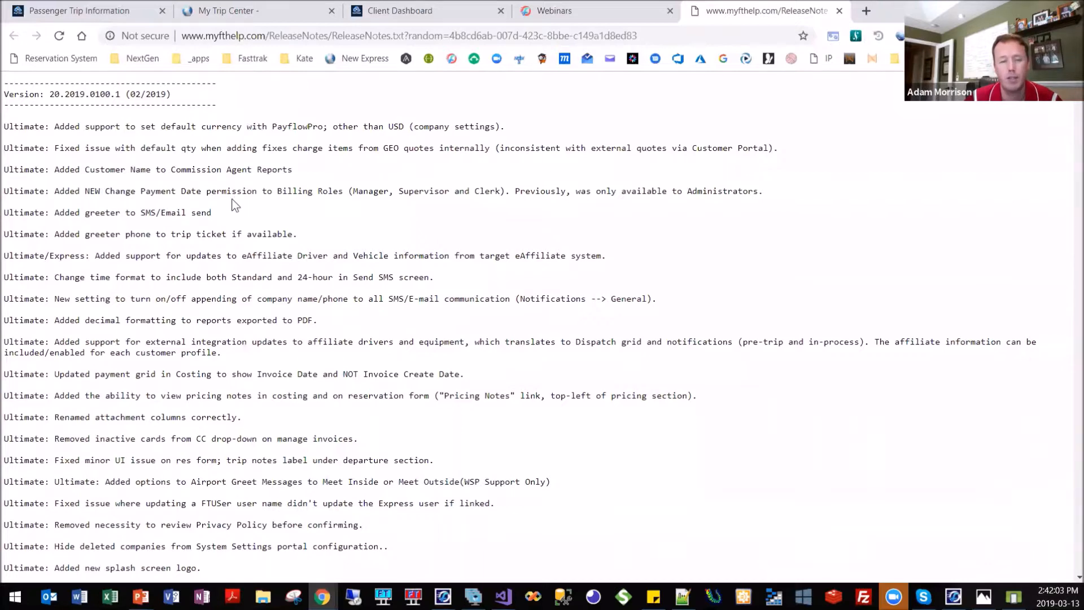
drag(231, 108, 4, 84)
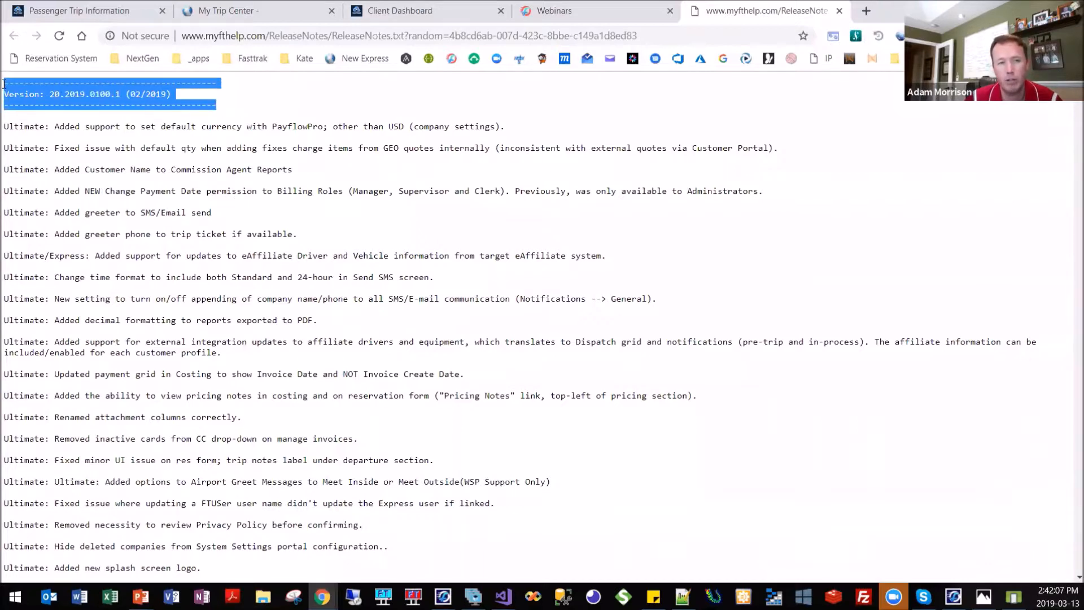
drag(55, 94, 174, 91)
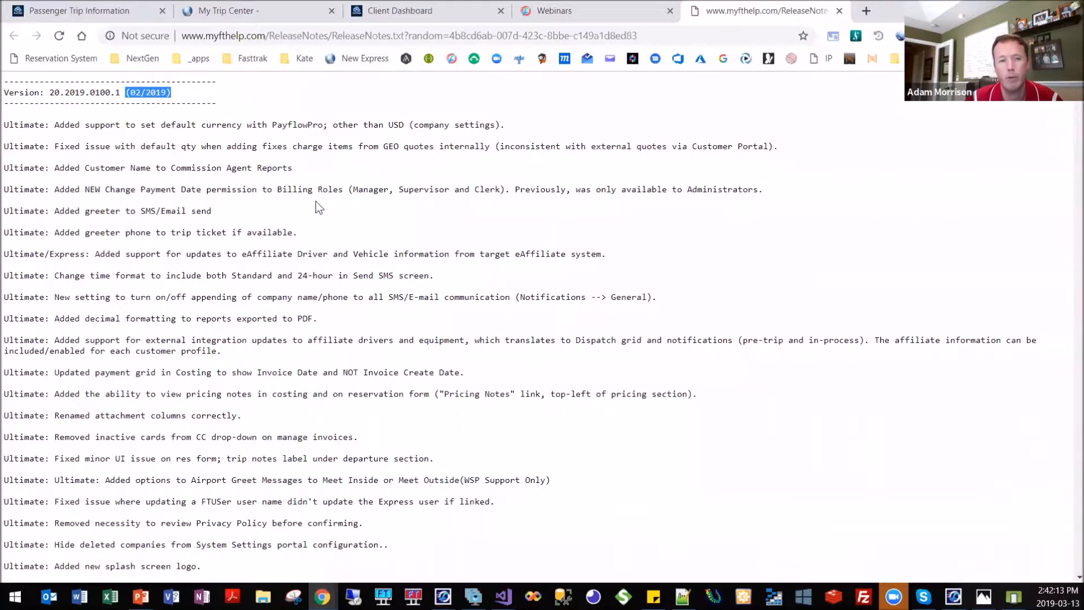
click(187, 197)
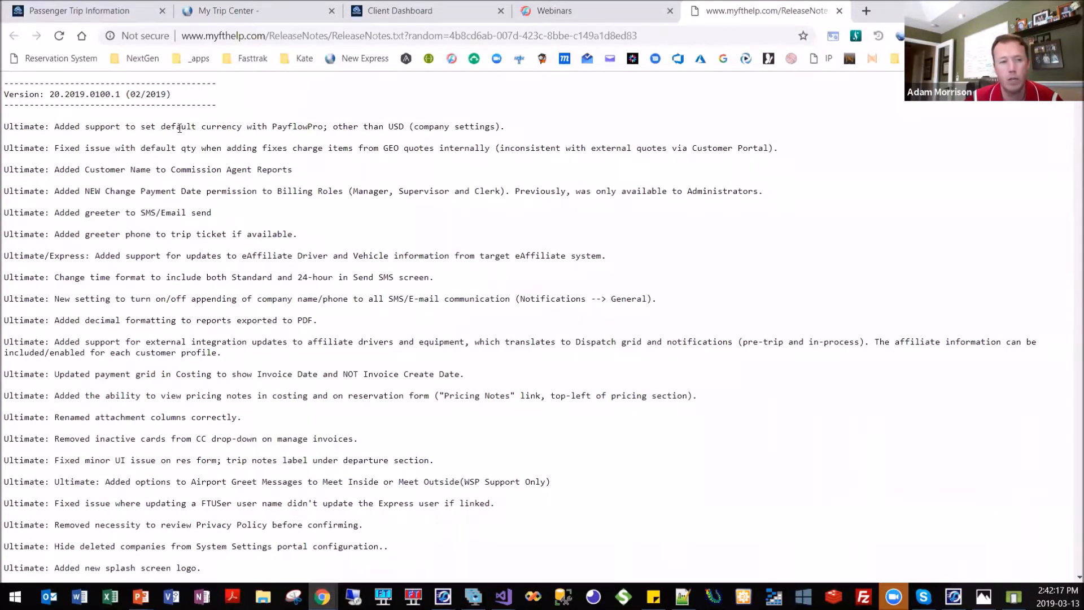
Examine the 02/2019 release note entries for Ultimate, Express, Customer Portal, DriverApp and Dashboards, highlighting a Customer Portal label.
scroll(179, 128, down, 3)
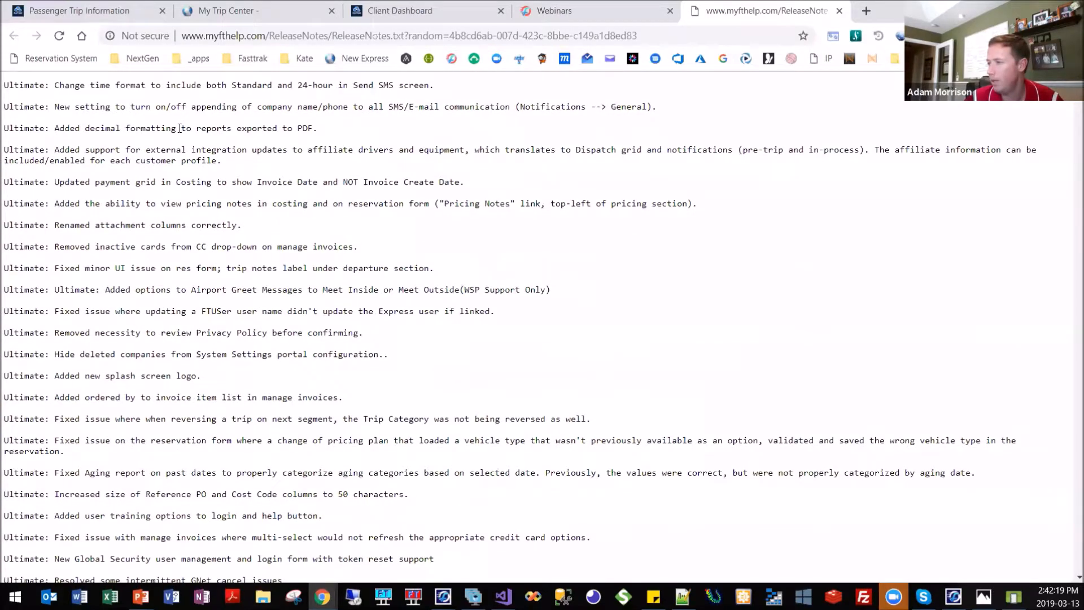
scroll(180, 128, up, 1)
scroll(179, 129, up, 1)
scroll(179, 128, down, 5)
scroll(179, 129, down, 6)
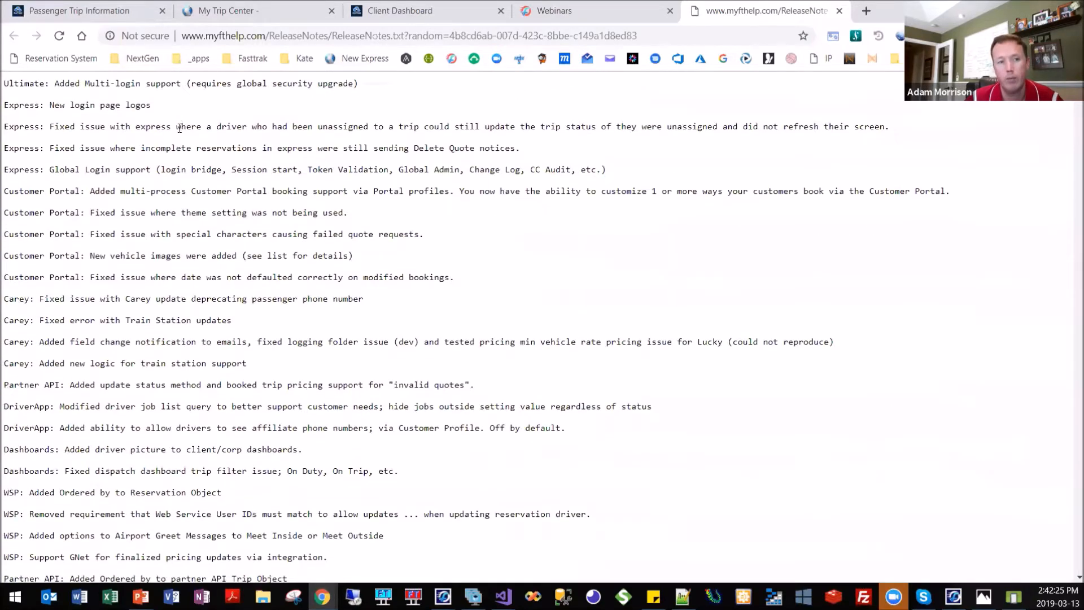
drag(85, 254, 6, 252)
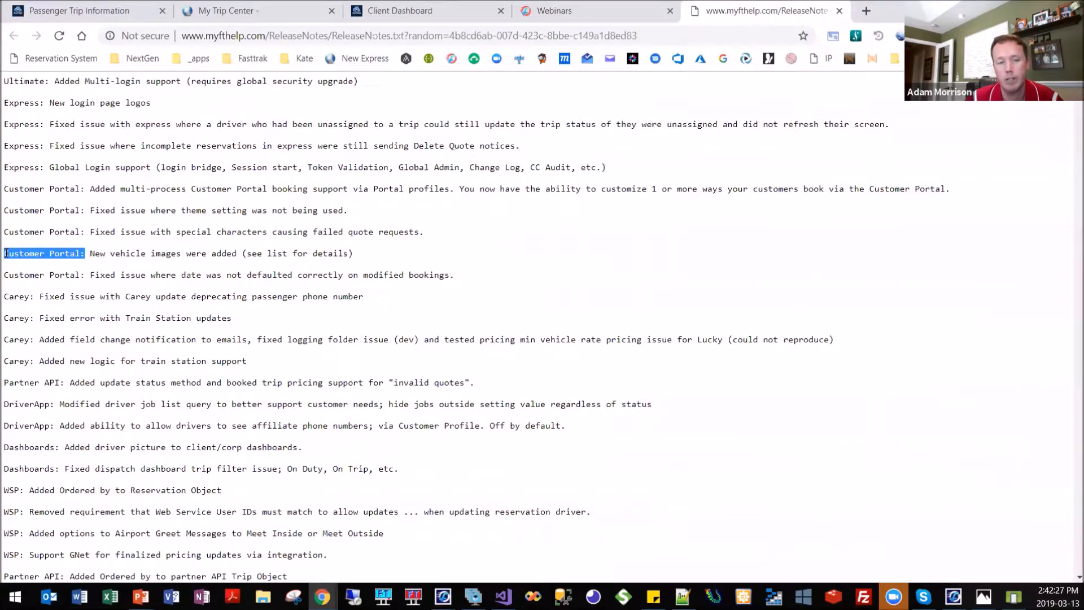
scroll(138, 111, down, 3)
scroll(139, 111, down, 2)
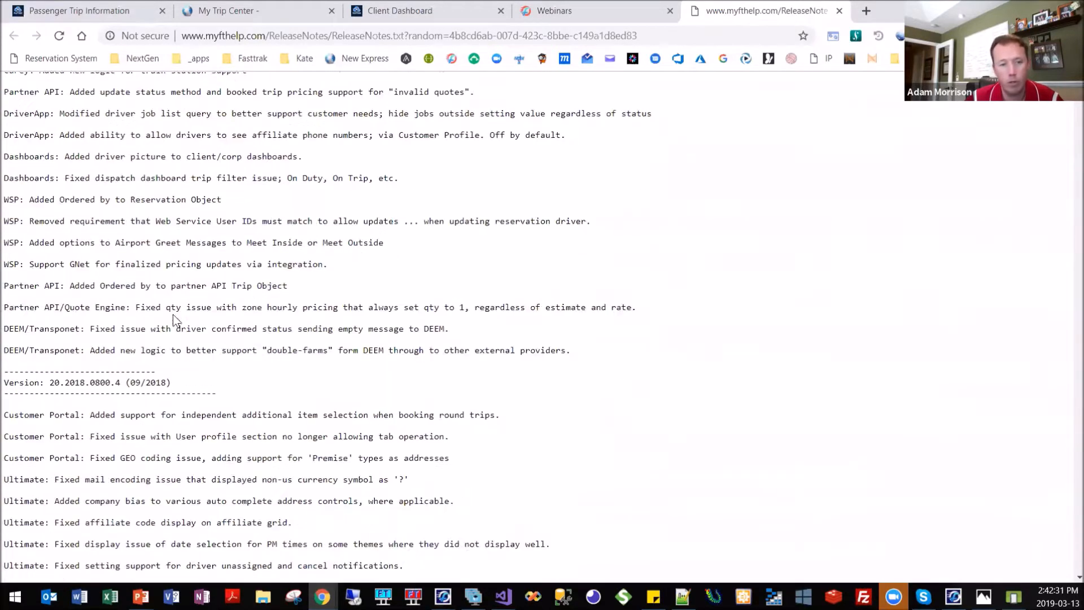
Highlight the 20.2018.0800.4 version heading, browse the older release notes back to 2015, and return to the newest entries.
scroll(175, 320, down, 1)
drag(218, 362, 4, 339)
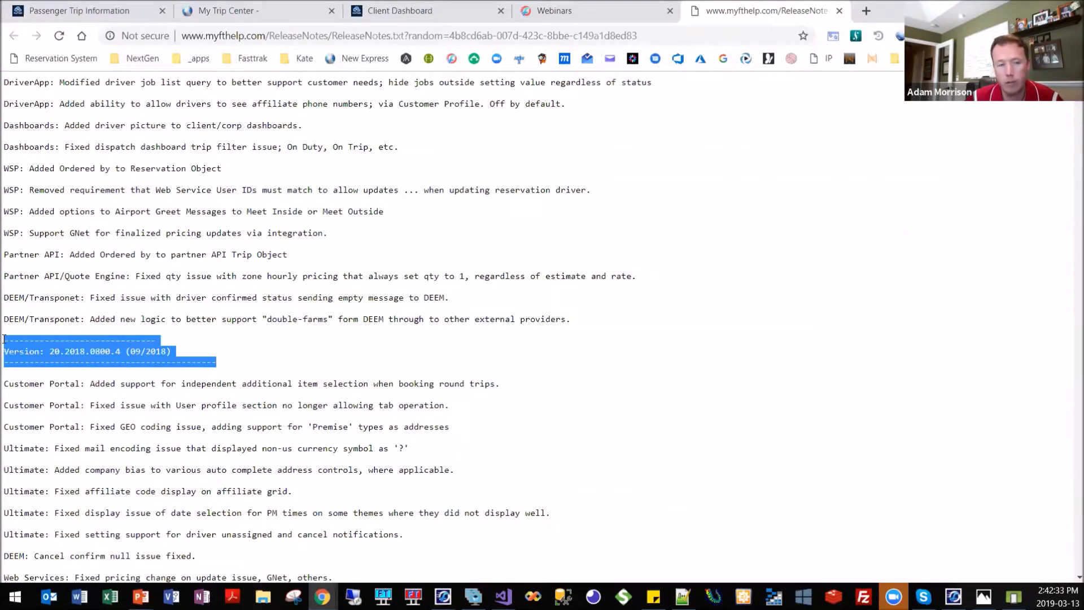
scroll(836, 187, down, 3)
scroll(833, 182, up, 1)
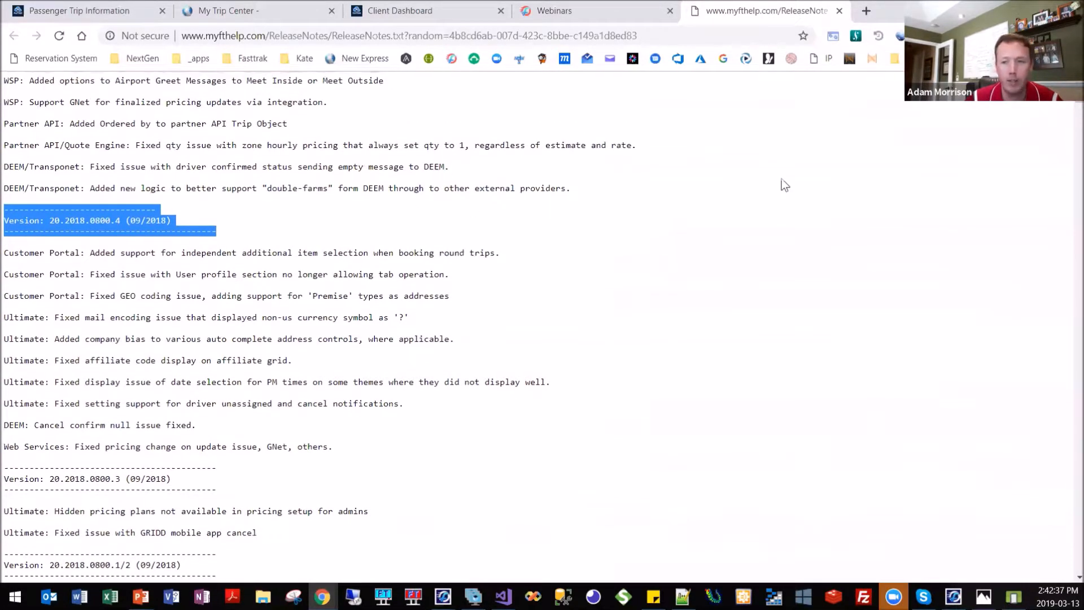
scroll(781, 178, down, 4)
mouse_move(1077, 106)
mouse_down()
mouse_move(1061, 203)
mouse_move(1065, 523)
mouse_move(1071, 93)
mouse_up()
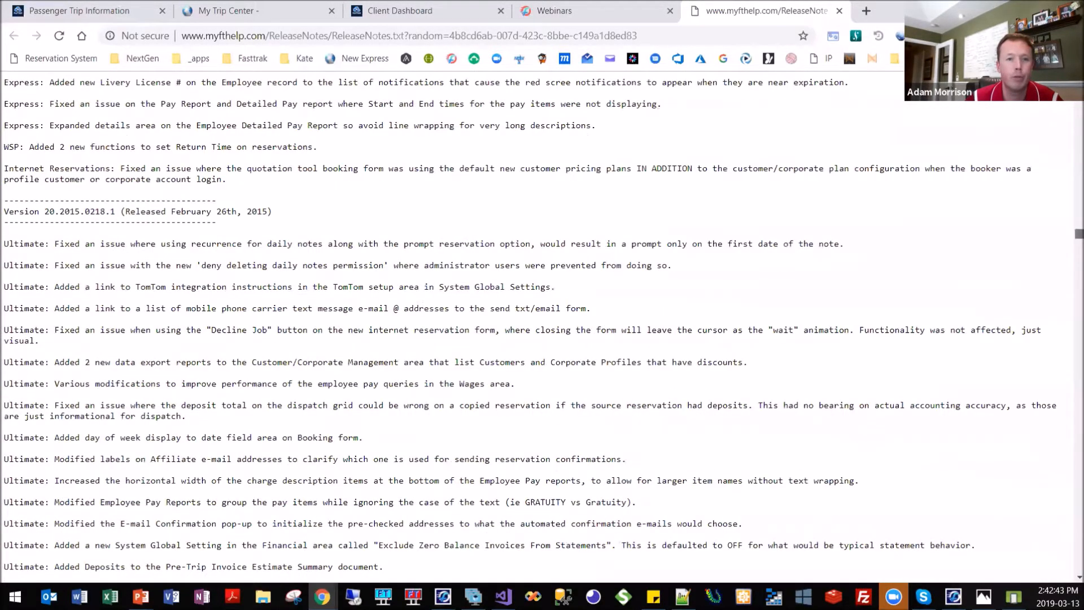
drag(1077, 234, 1072, 80)
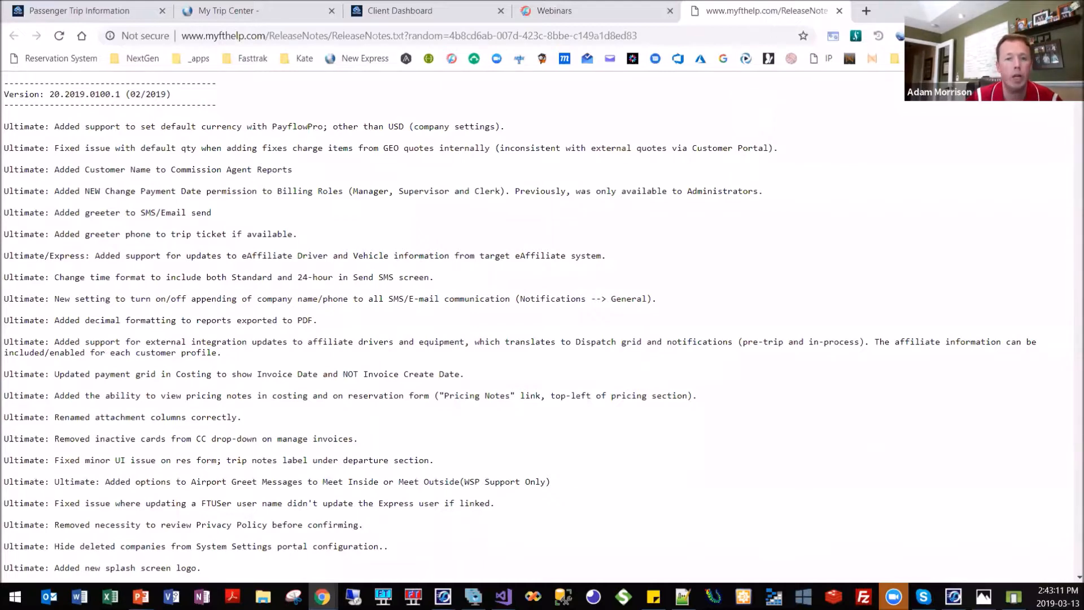
Switch through FASTTRAK CLOUD to the PowerPoint slide show and display the New Features - Q1 2019 slide.
key(alt+Tab)
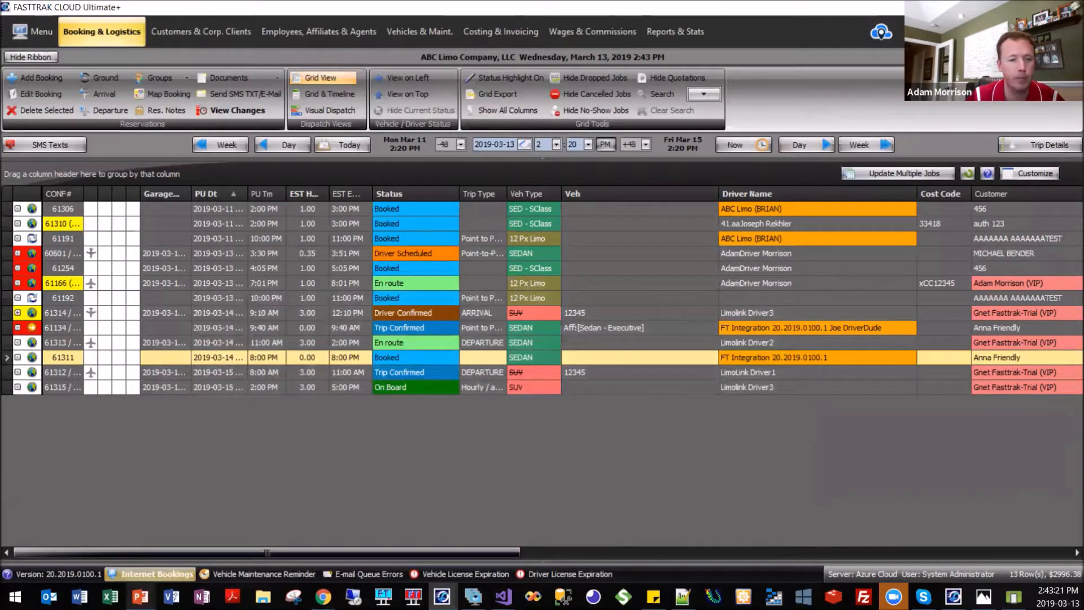
mouse_move(141, 596)
click(206, 541)
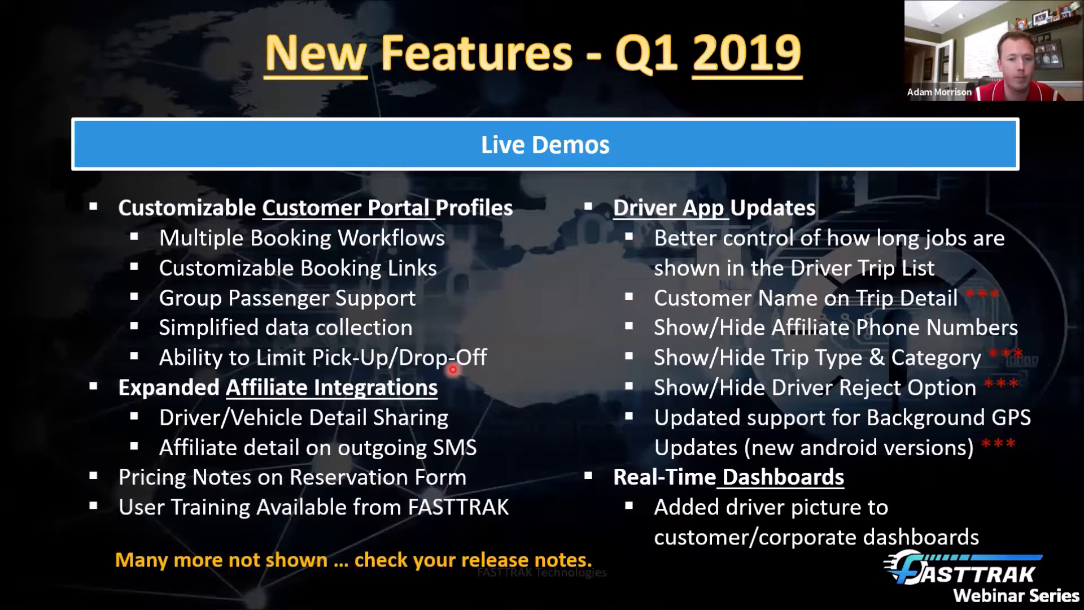
click(88, 359)
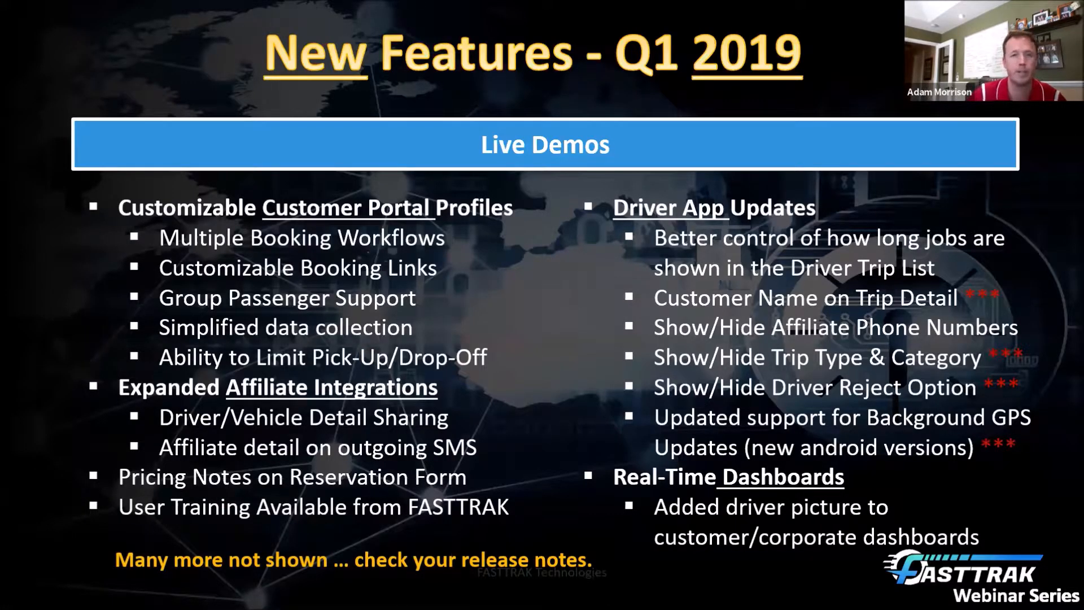
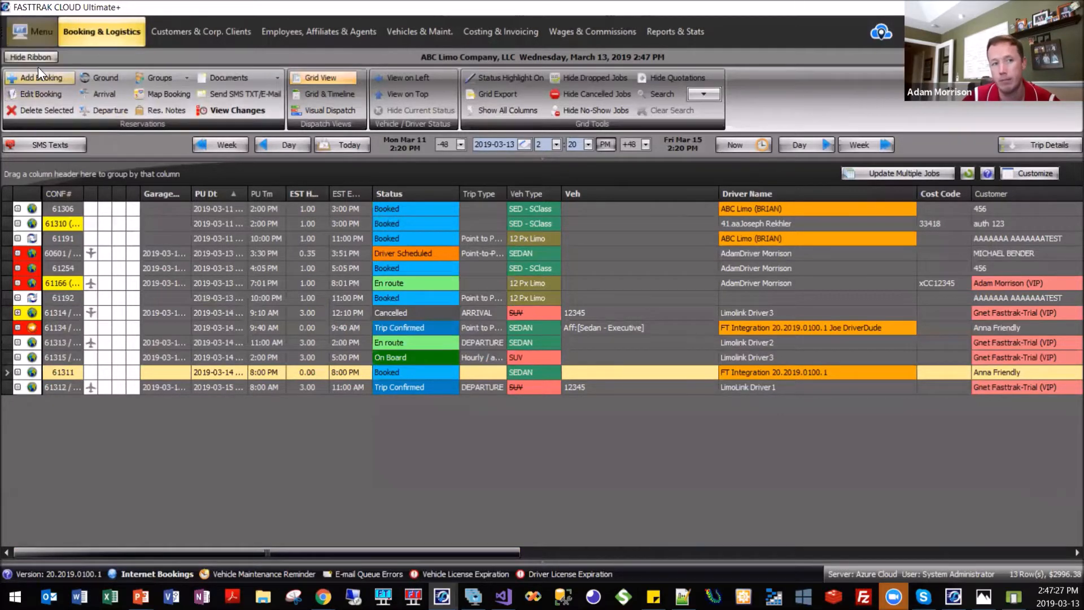
Switch from the ABC Limo Company window to the FASTTRAK Trial-Demo Company window.
click(35, 32)
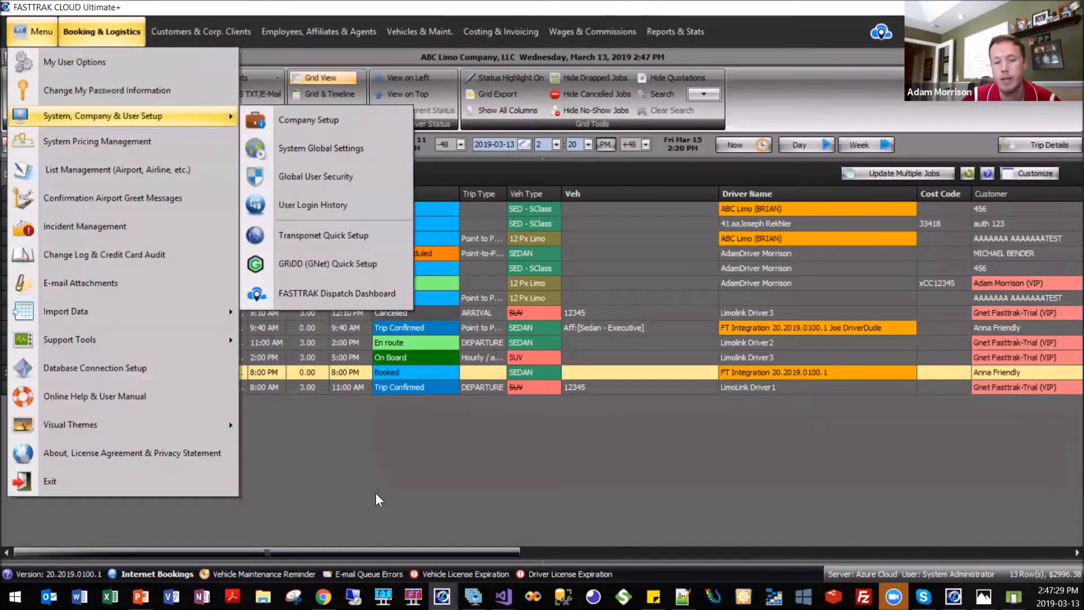
click(442, 596)
click(377, 490)
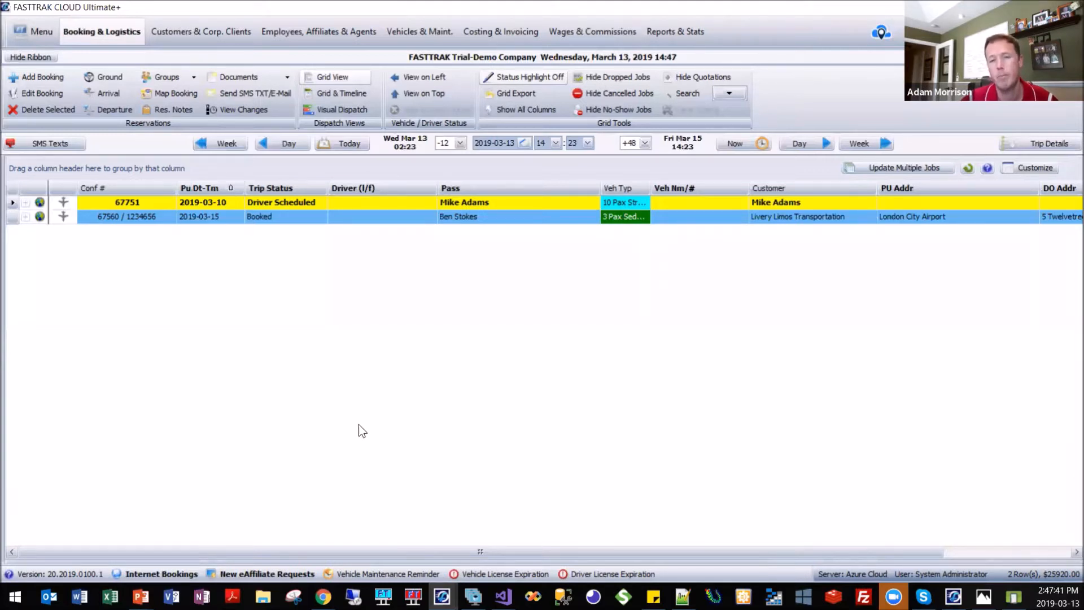
Open the Global Security Audit from the system, company and user setup tools and acknowledge the validation warning.
click(35, 31)
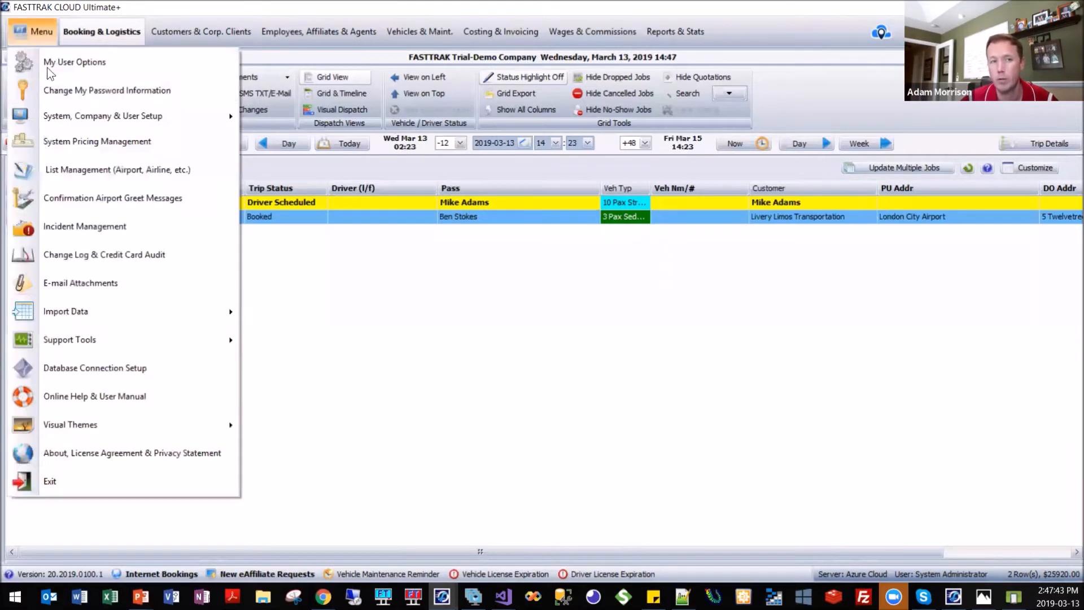
mouse_move(53, 101)
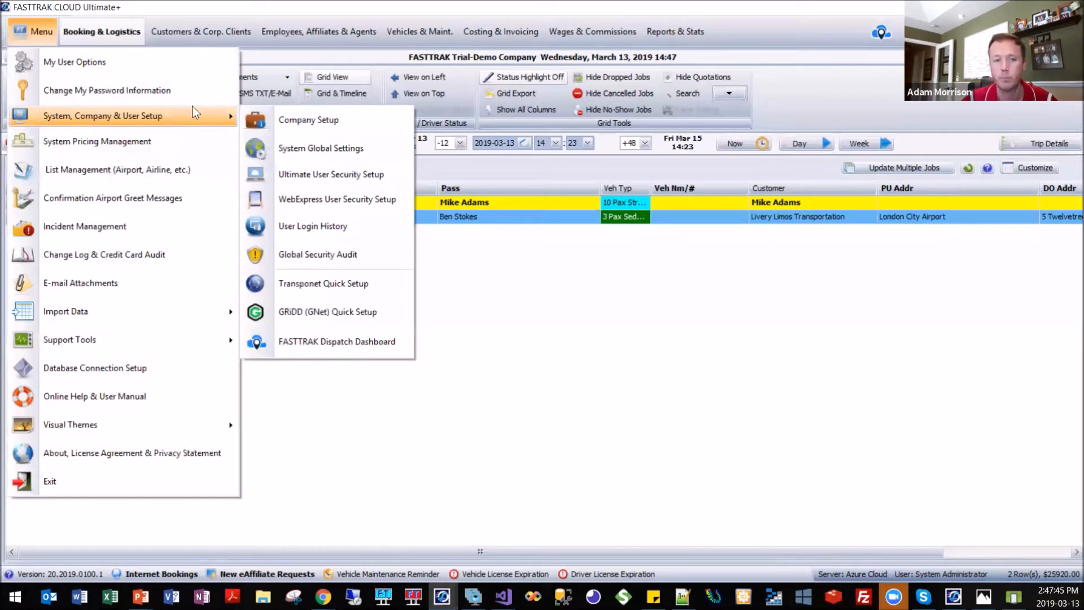
click(379, 254)
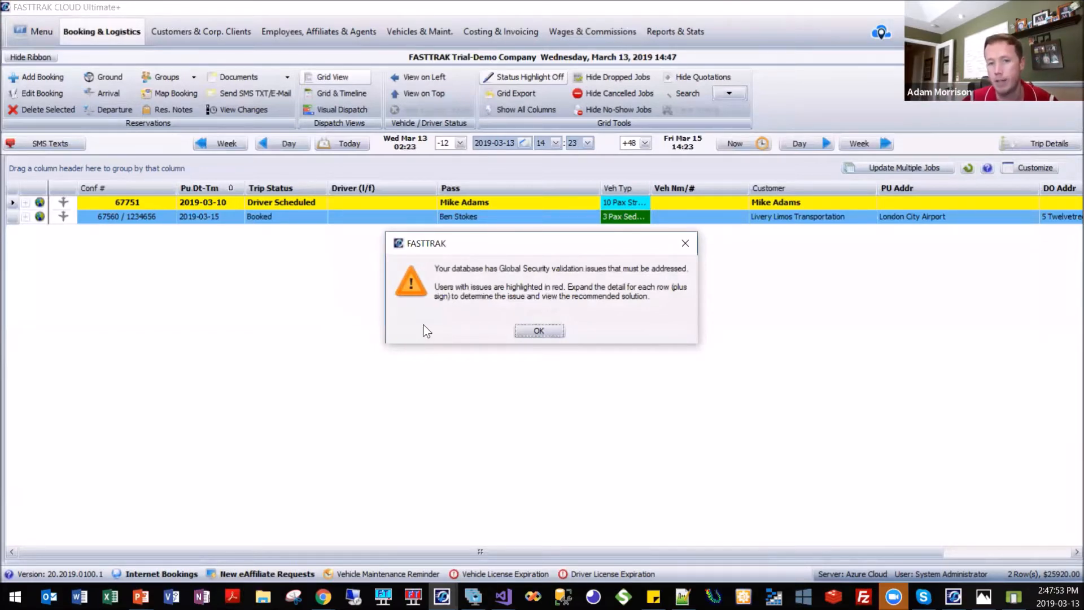
click(543, 333)
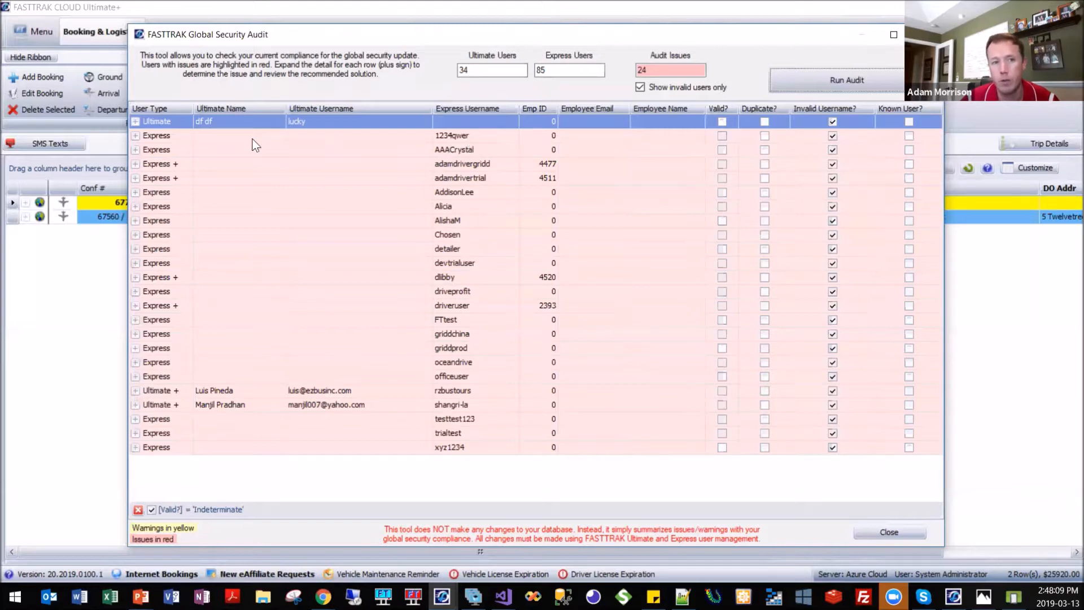
Expand the issue and solution details of two invalid Express users in the security audit, and close the audit window.
click(135, 136)
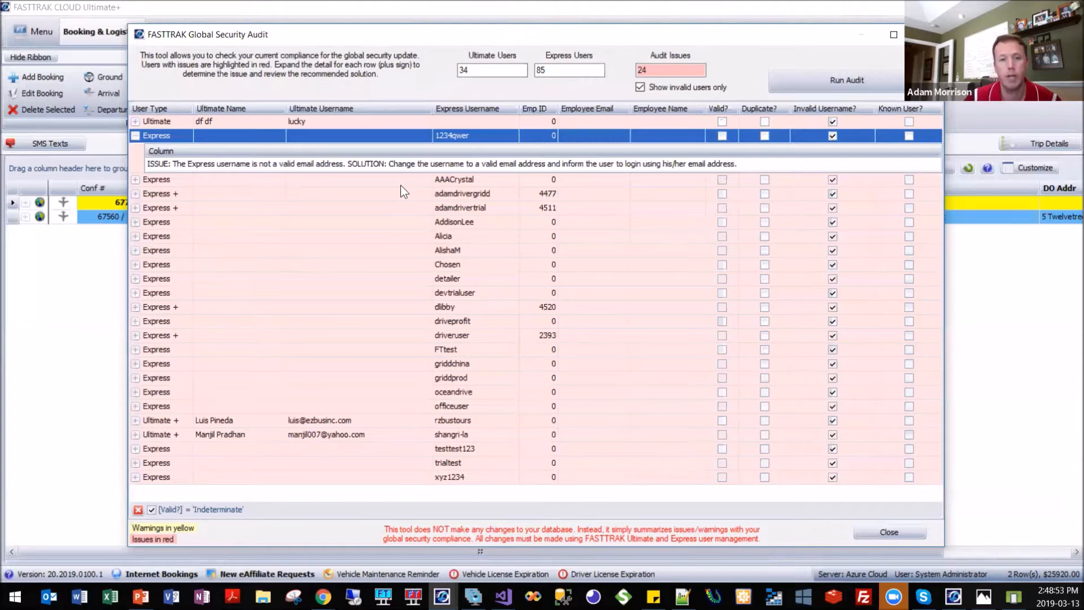
click(468, 237)
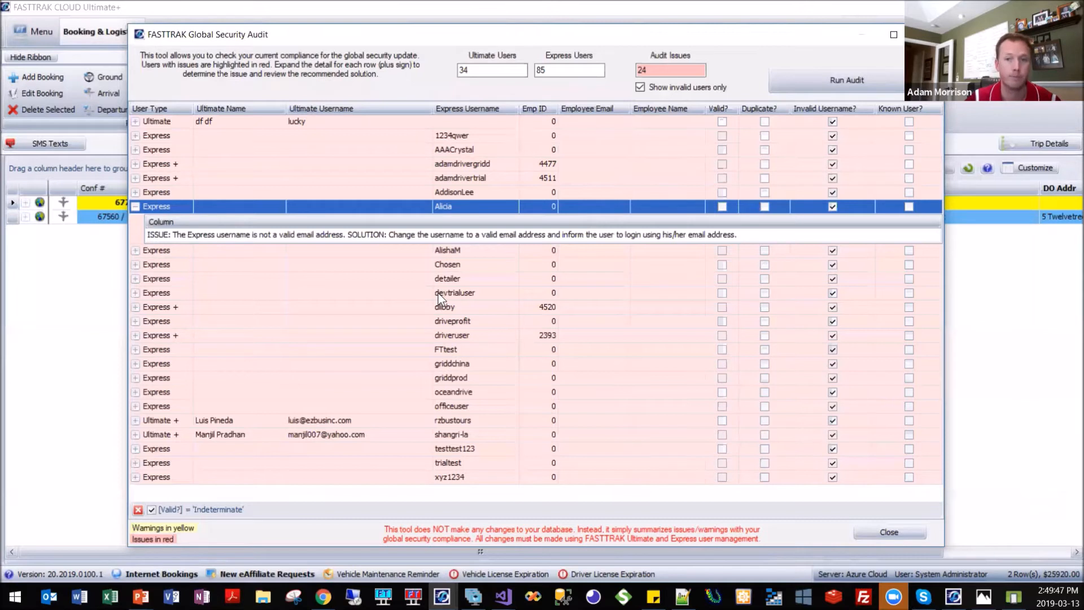
drag(472, 35, 466, 31)
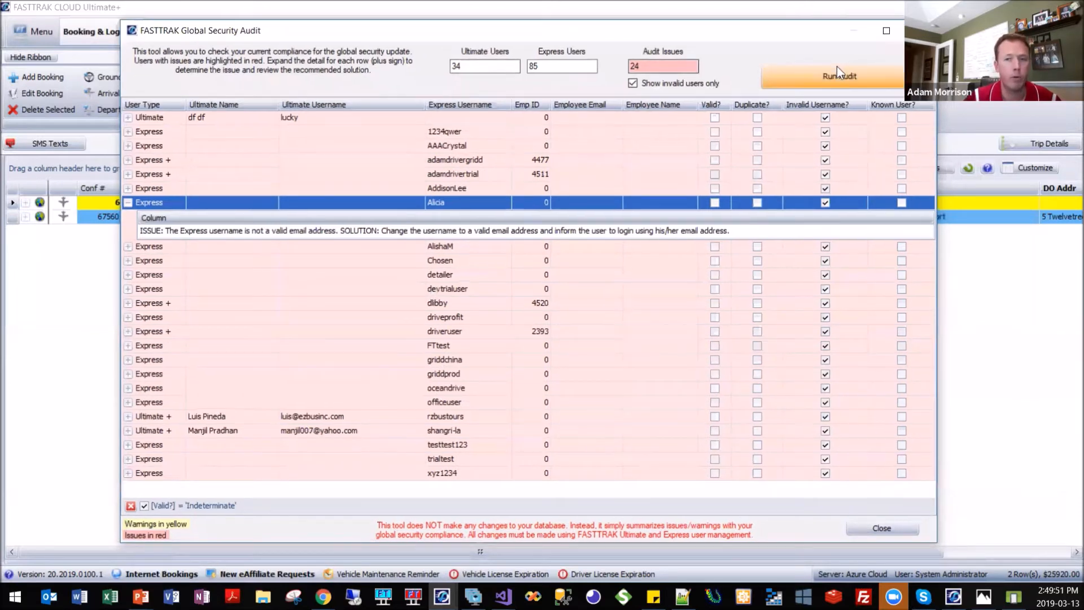
click(919, 30)
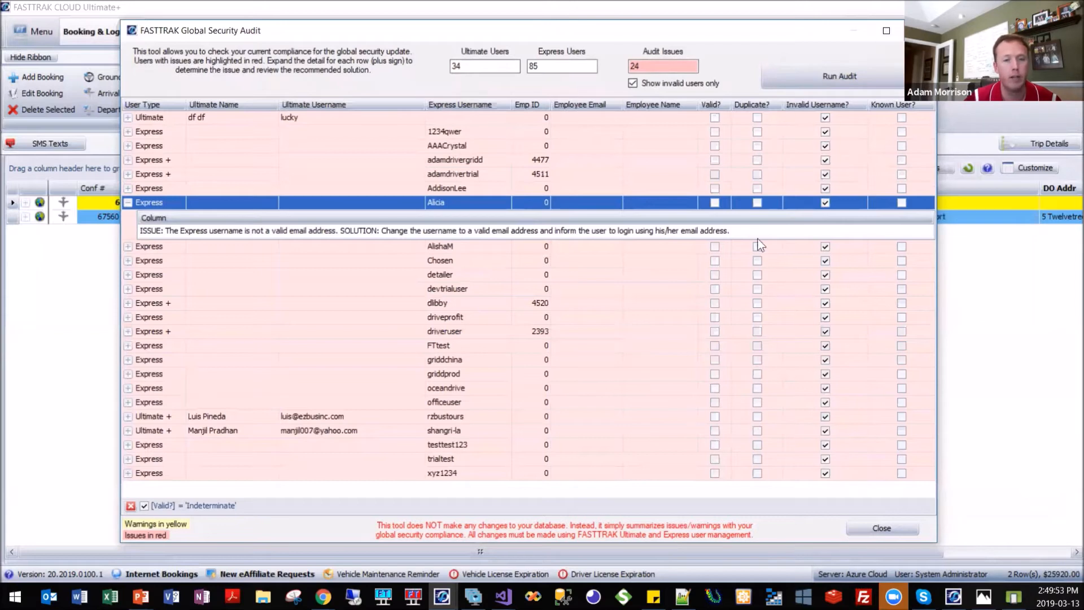
Show where the Global Security Audit is found among the system, company and user setup tools without opening it.
click(35, 31)
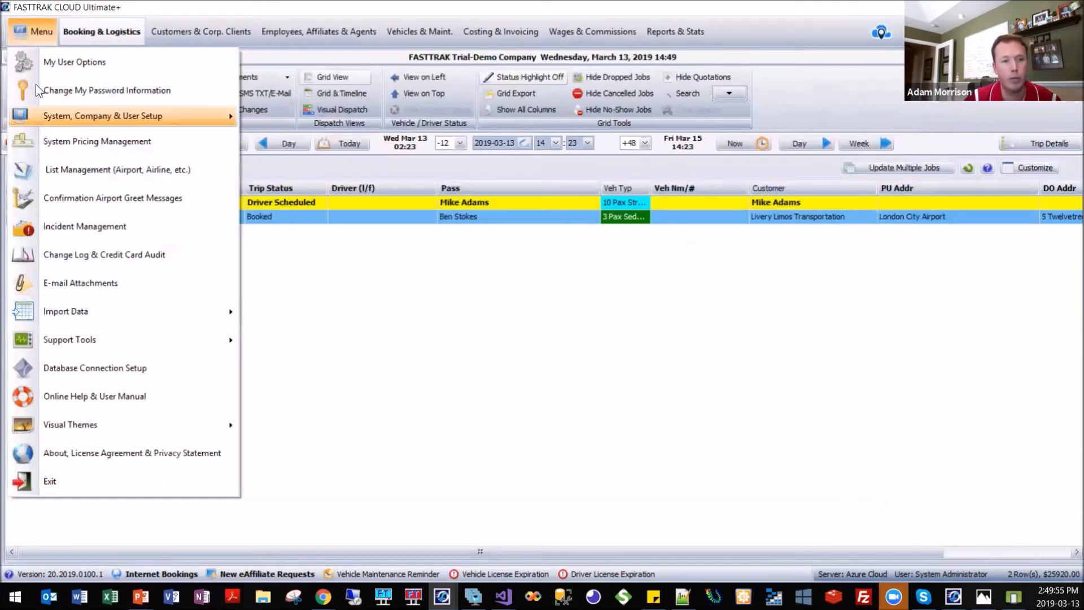
mouse_move(101, 115)
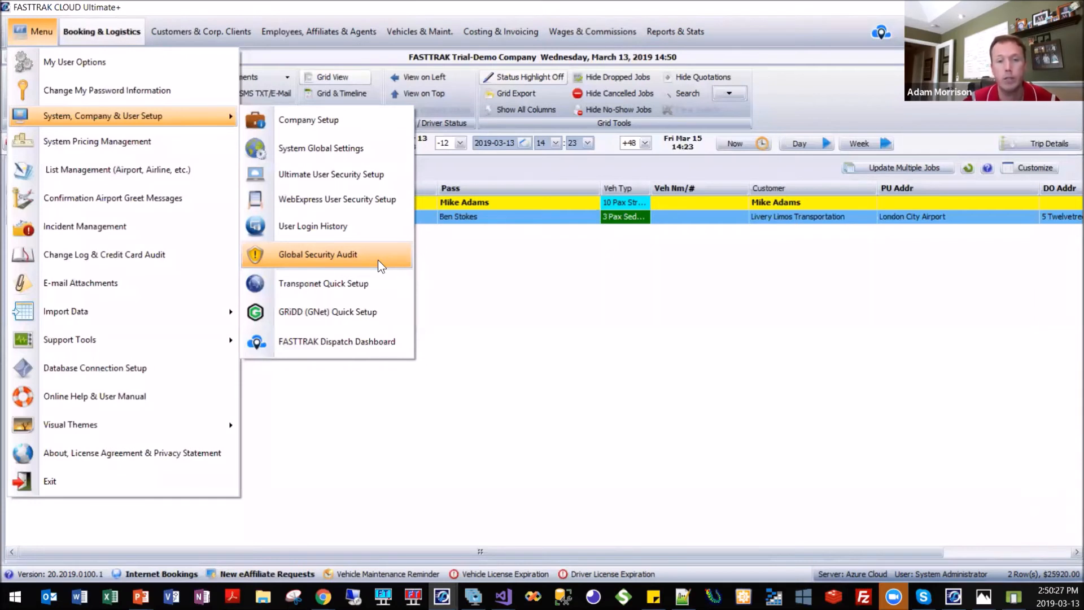
click(497, 398)
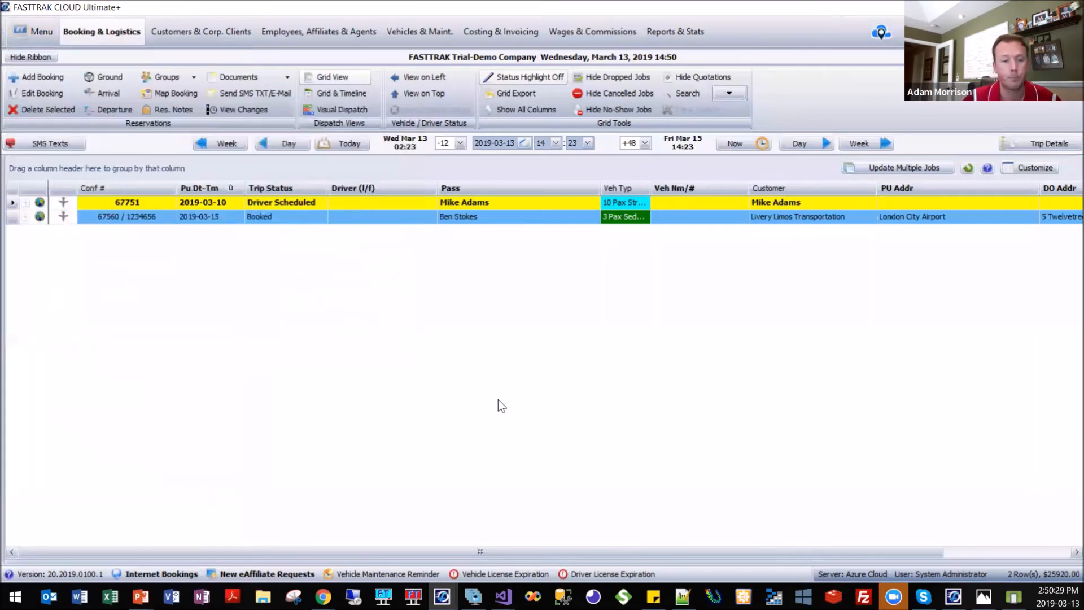
Switch to the PowerPoint slide show and advance from the Global Security Update slide to the survey and future webinars slide.
mouse_move(140, 596)
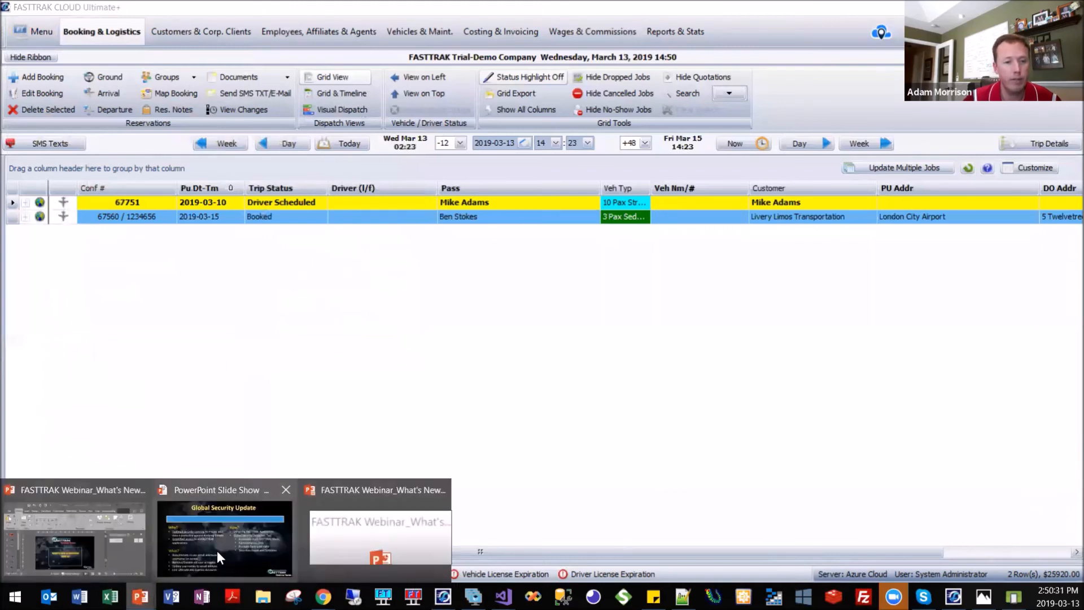
click(225, 537)
key(Right)
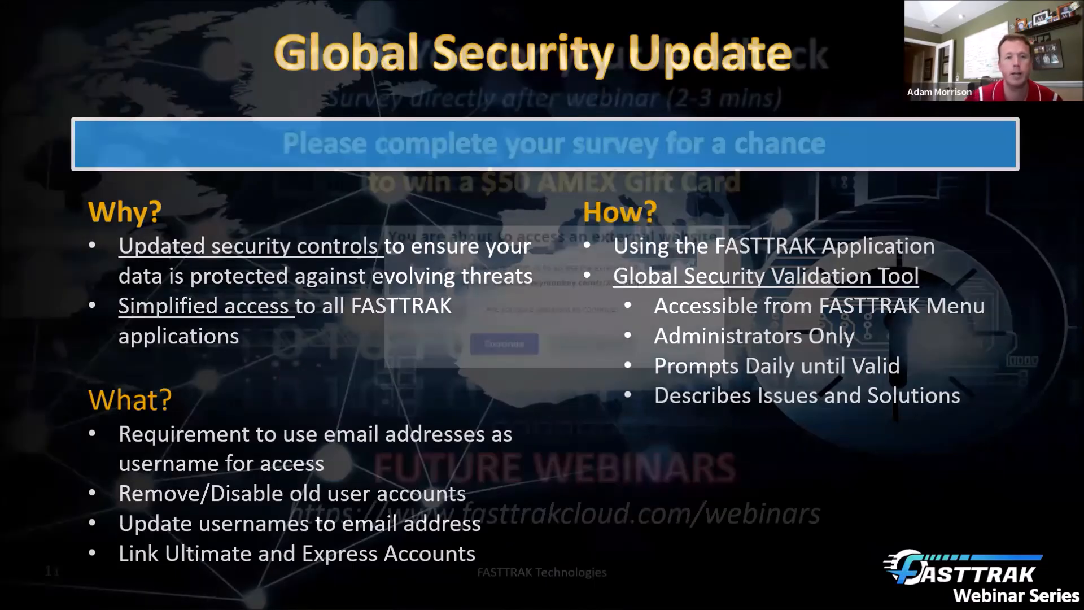